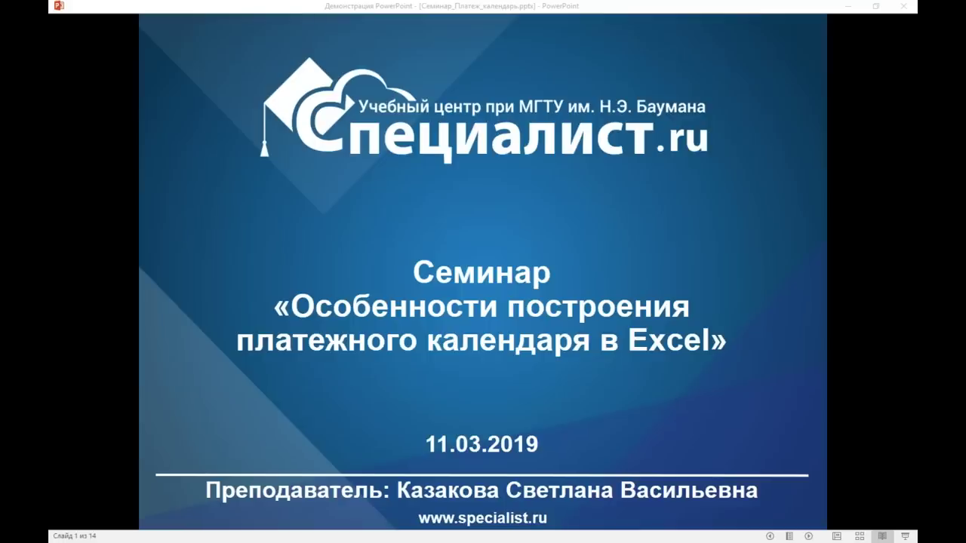
Step: Advance the slideshow past the title slide to slide 3, the teacher introduction
left_click(749, 284)
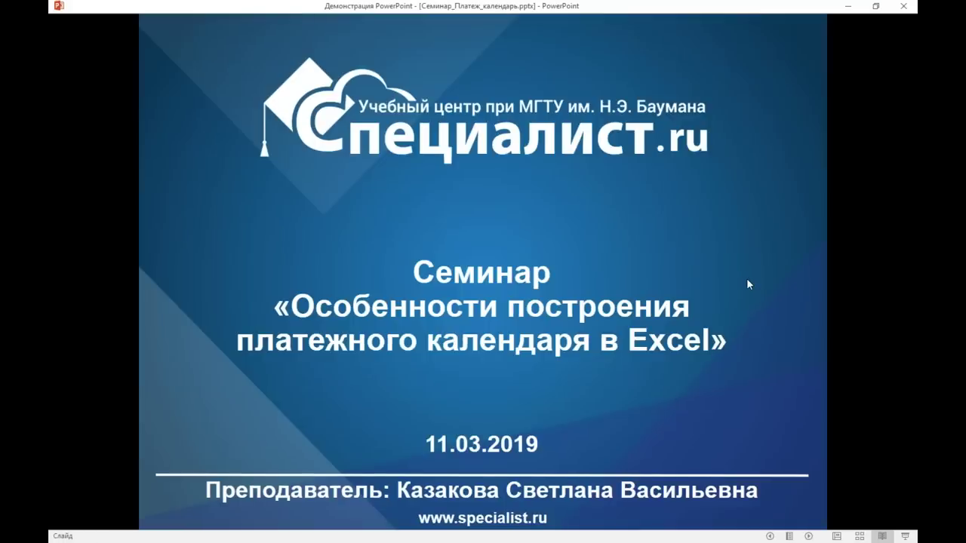
left_click(749, 285)
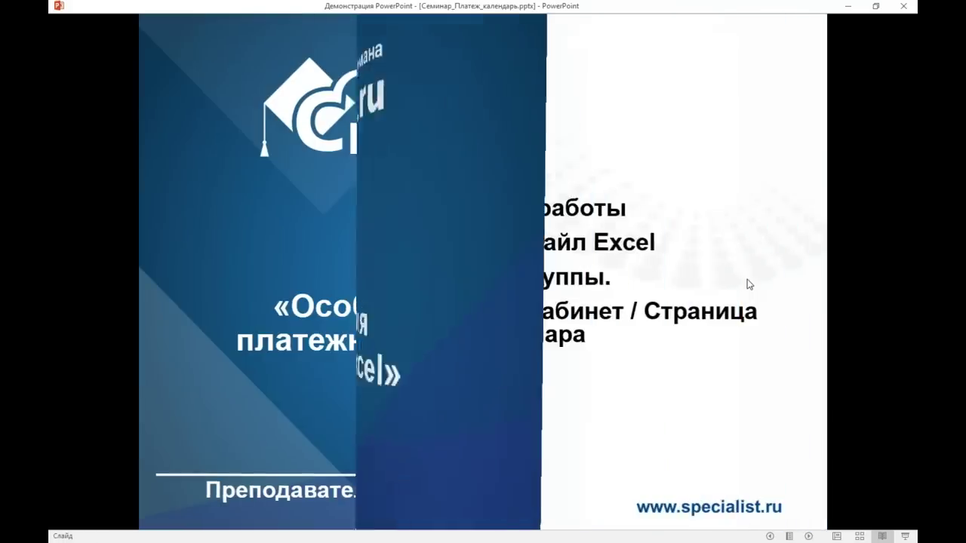
left_click(748, 284)
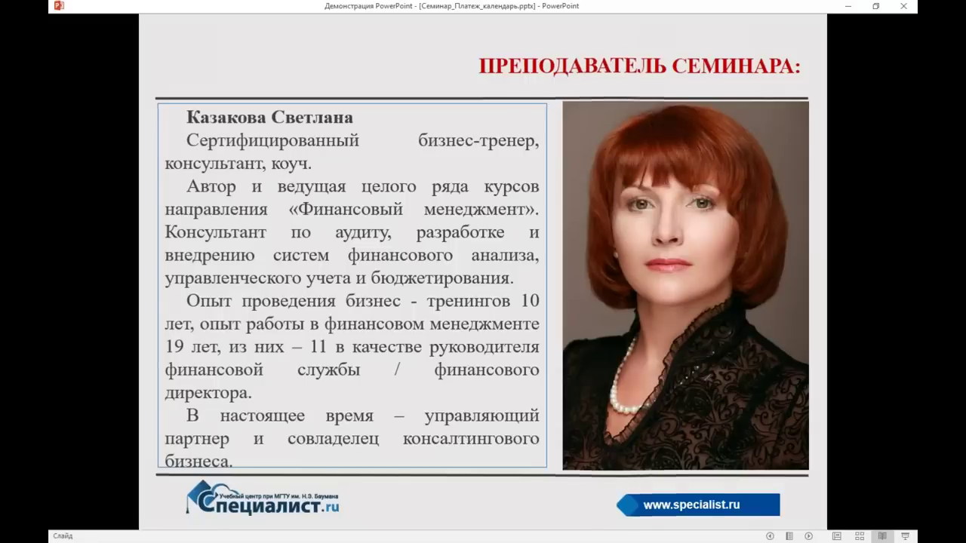
Step: Move to slide 4 and reveal its opening paragraph on cash flow management
key("Right")
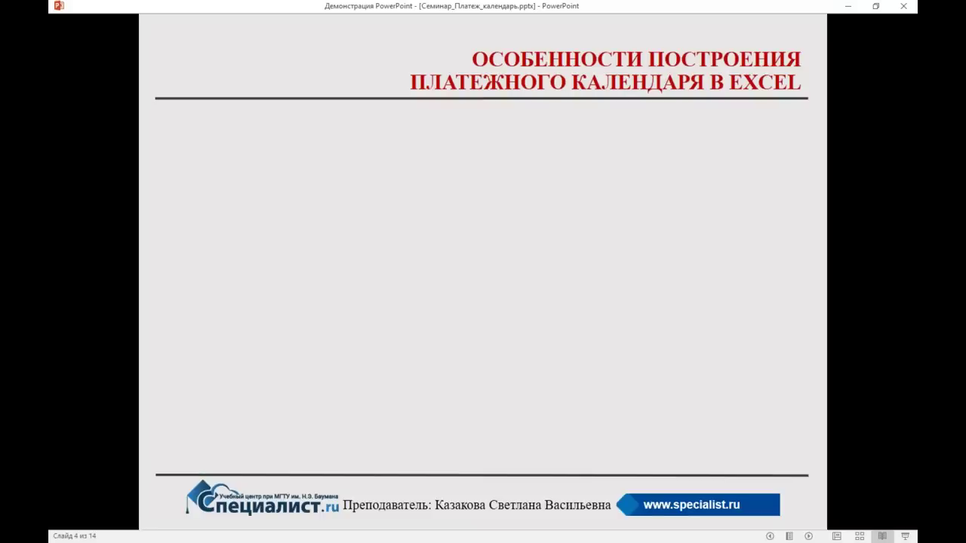
key("Right")
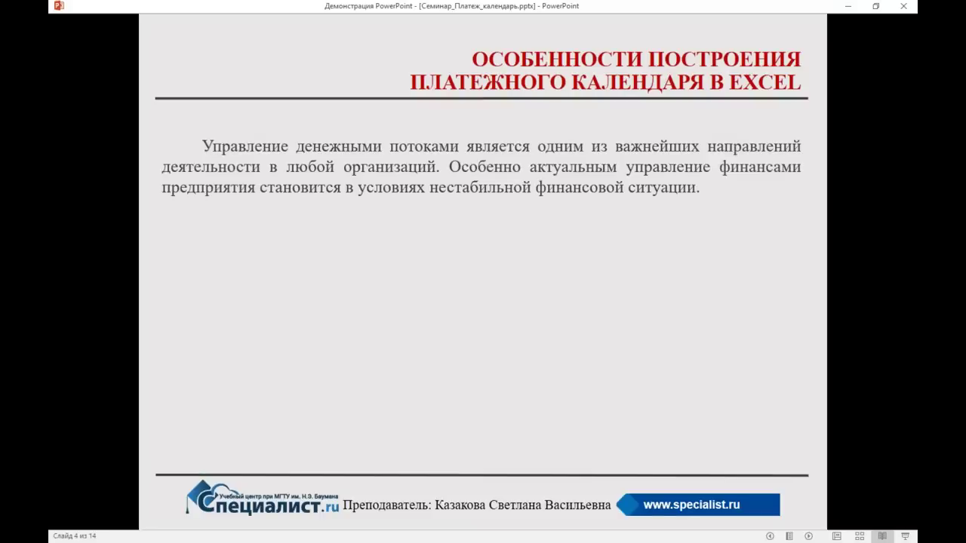
Step: Reveal slide 4's cash-shortage line, its first consequence bullet, and the penalties paragraph
key("Right")
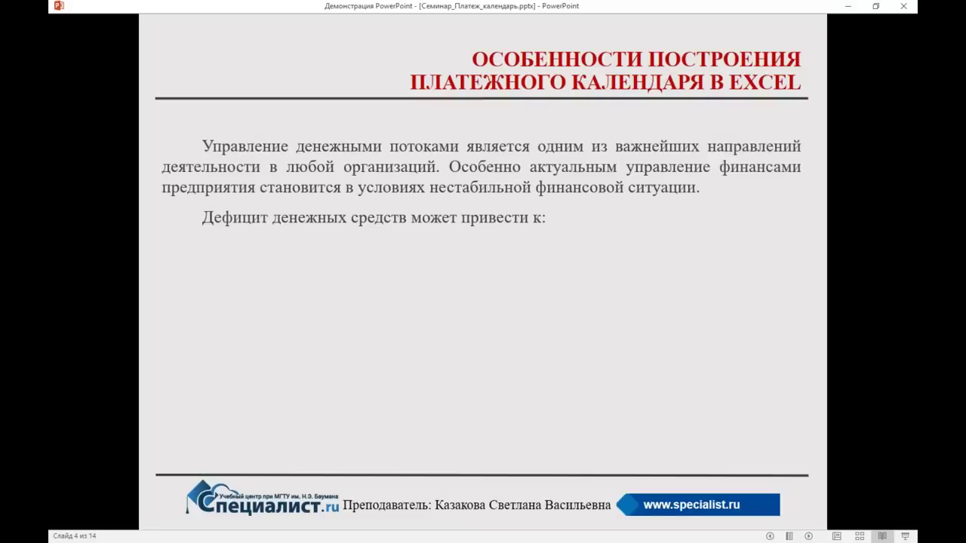
key("Right")
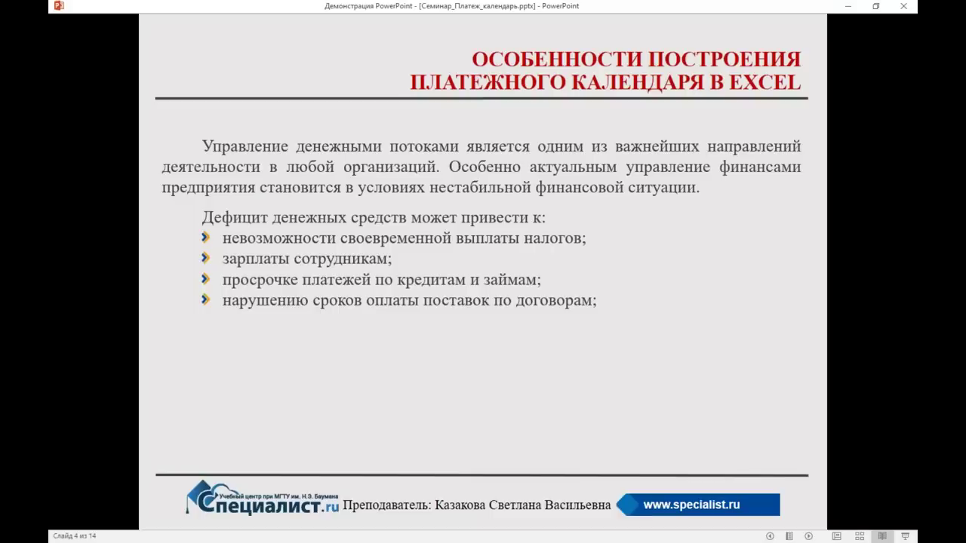
key("Right")
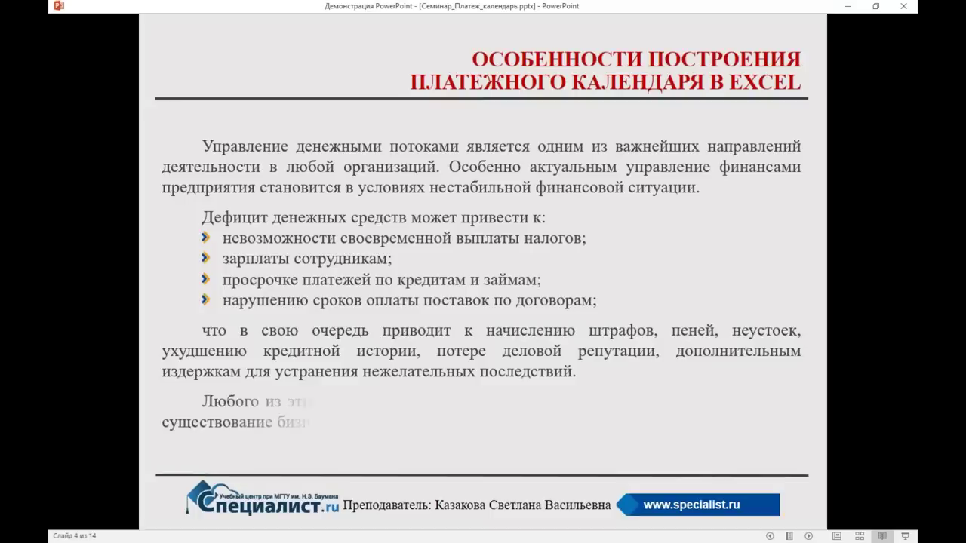
Step: Show slide 4's final paragraph and advance to slide 5
key("Right")
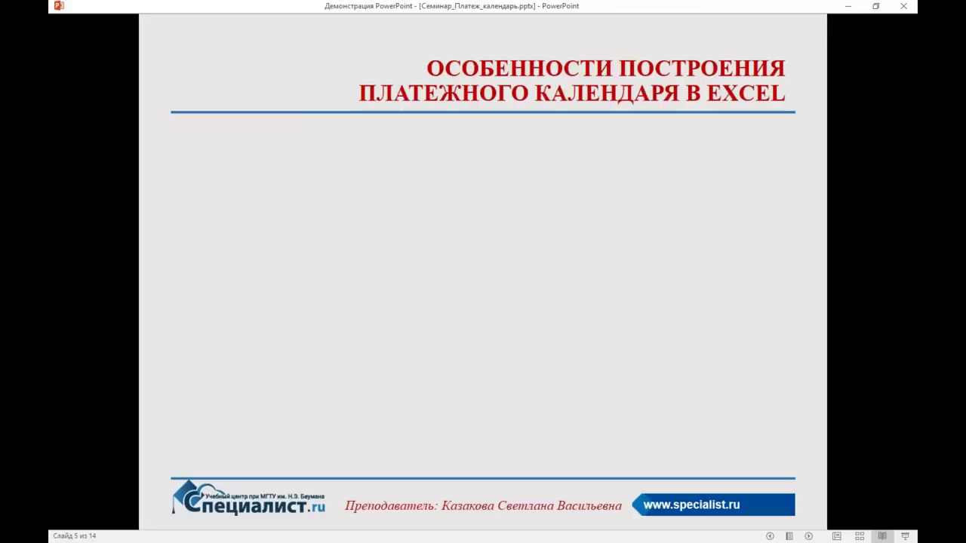
Step: Reveal slide 5's line on planning and optimising cash flows, then advance to slide 6
key("Right")
key("Right")
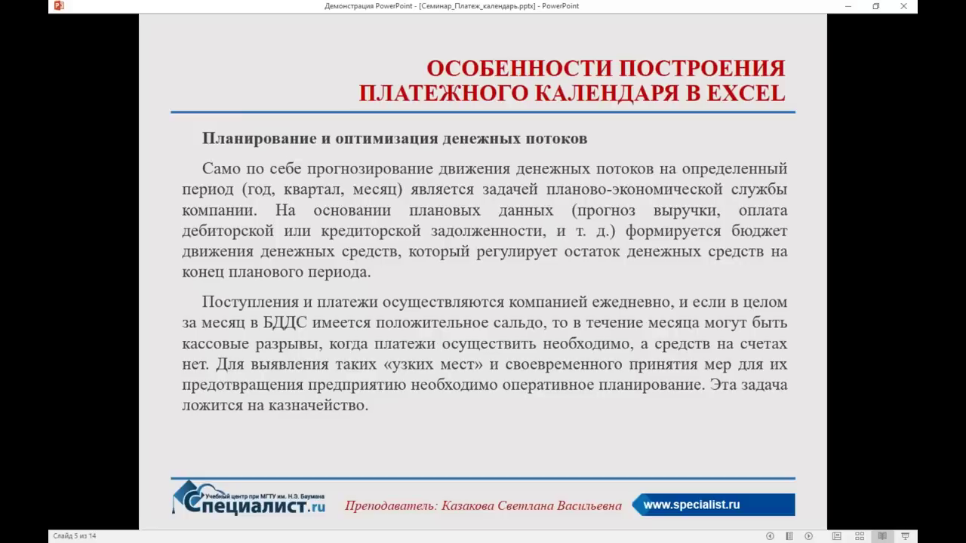
key("Right")
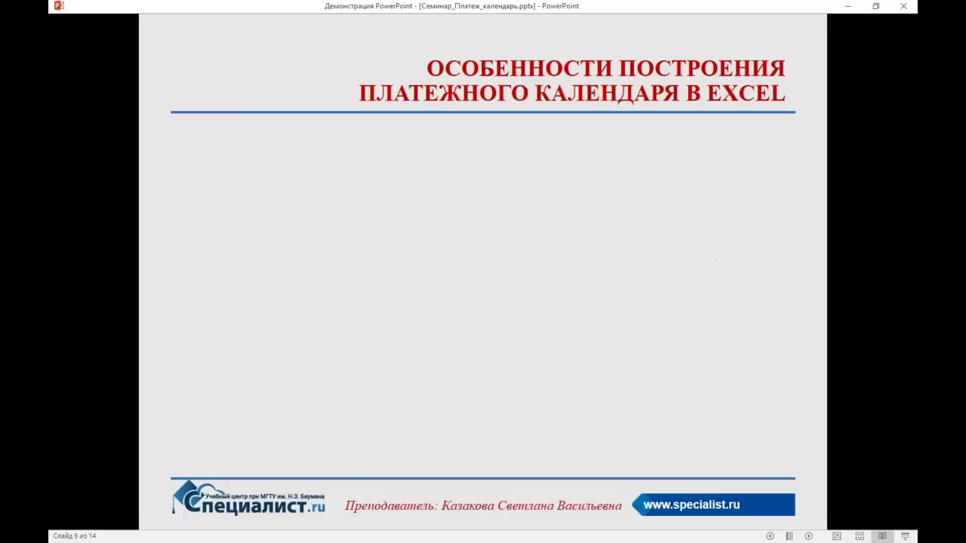
Step: Bring in slide 6's paragraph on the operational planning system
key("Right")
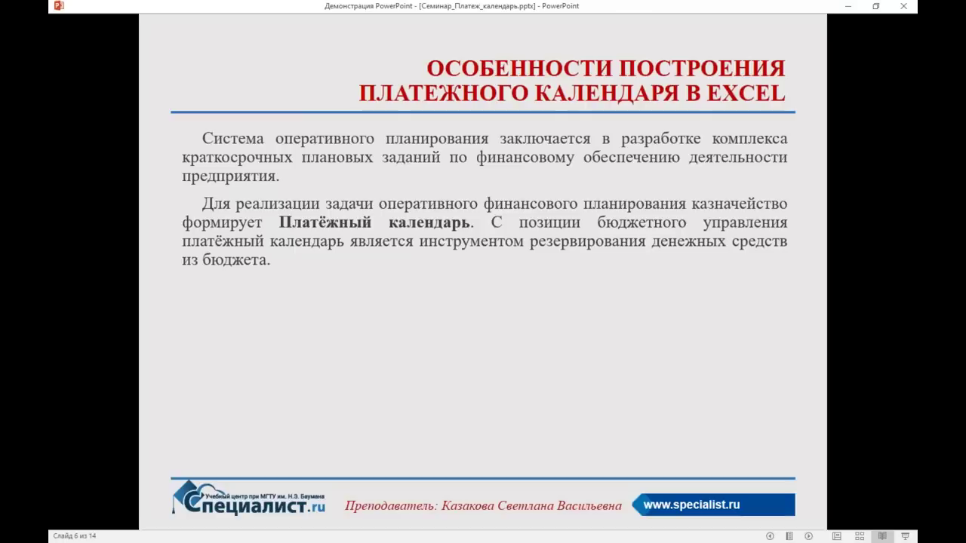
Step: Reveal the calendar-period paragraph, advance to slide 7, and show its information-sources line
key("Right")
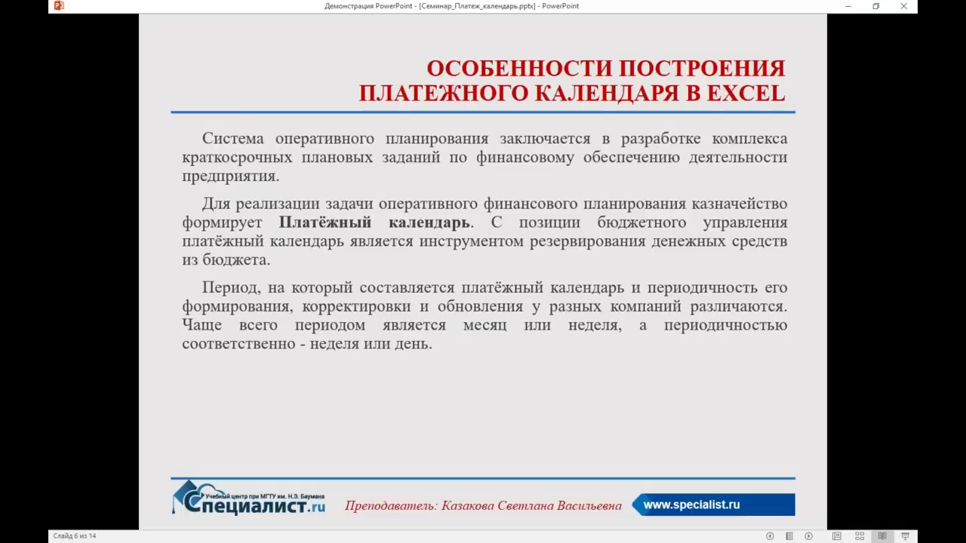
key("Right")
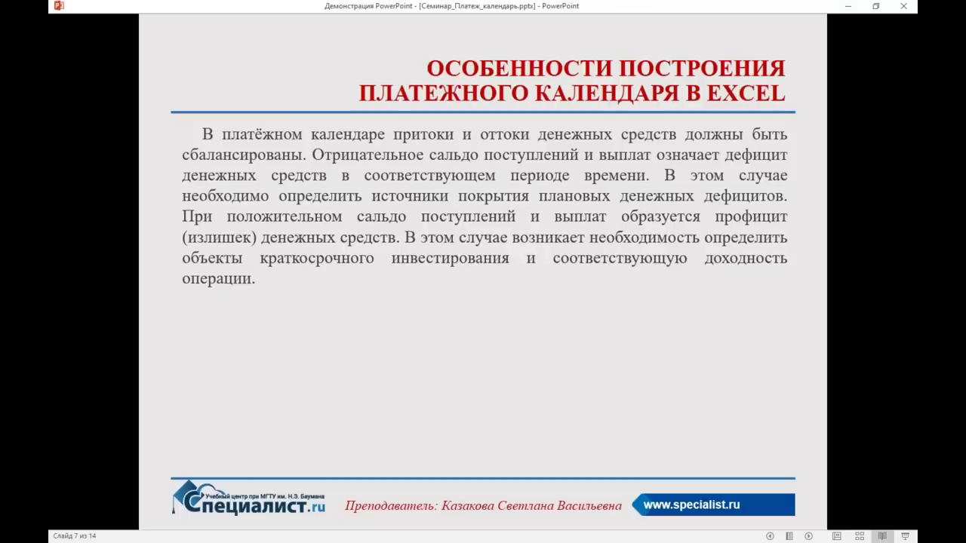
key("space")
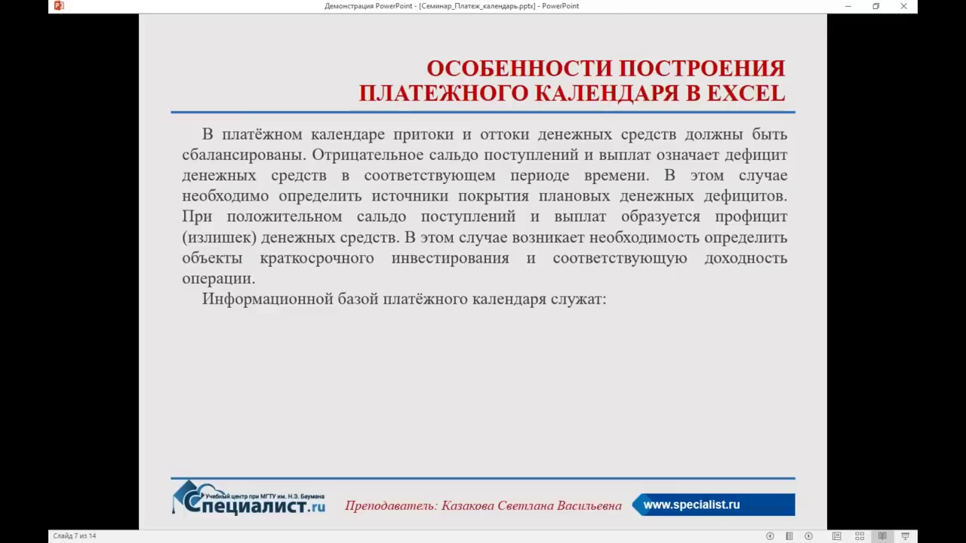
Step: Reveal the cash flow budget and contracts bullets on slide 7
key("space")
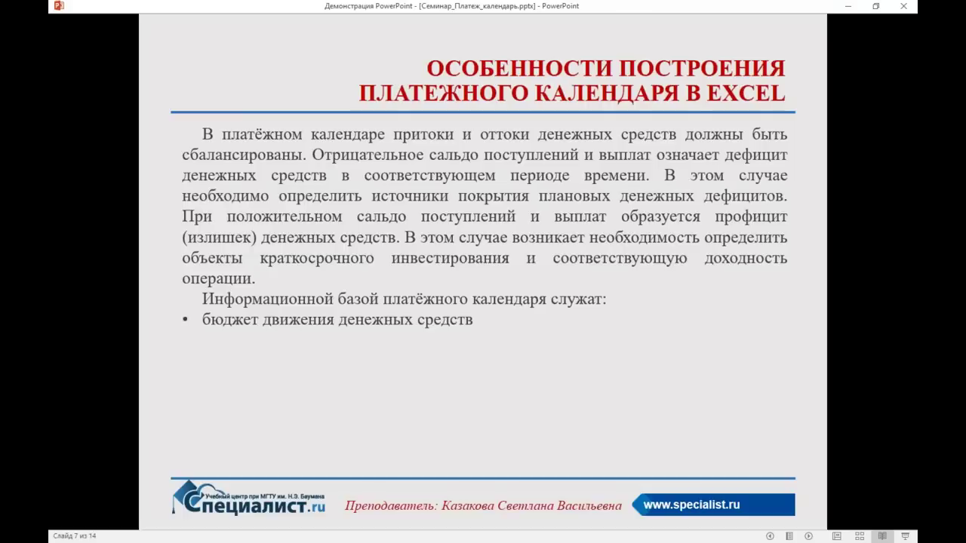
key("Right")
key("Right")
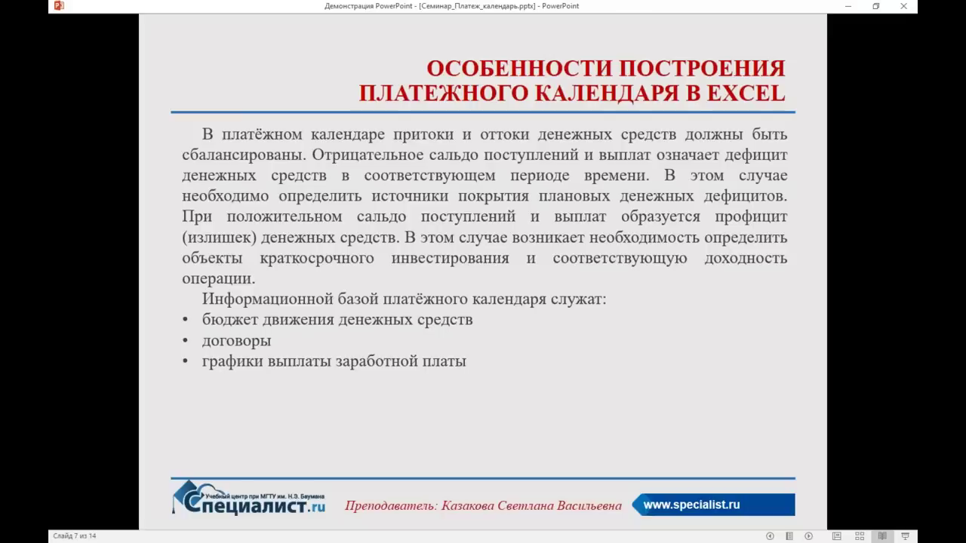
Step: Reveal the «налоговый календарь» (tax calendar) bullet on slide 7
key("Right")
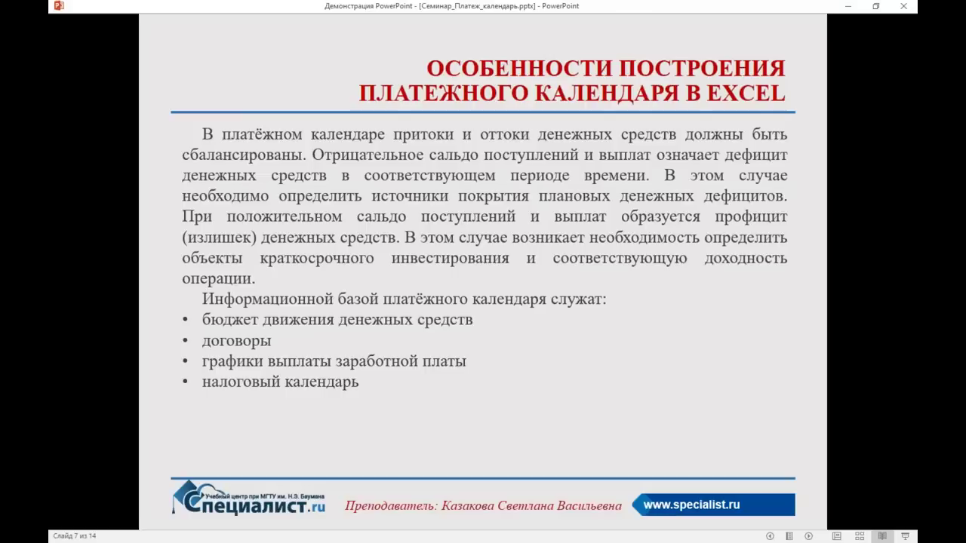
Step: Reveal the payment-deadlines and «заявки на осуществление платежей» bullets, completing the six-item list
key("Right")
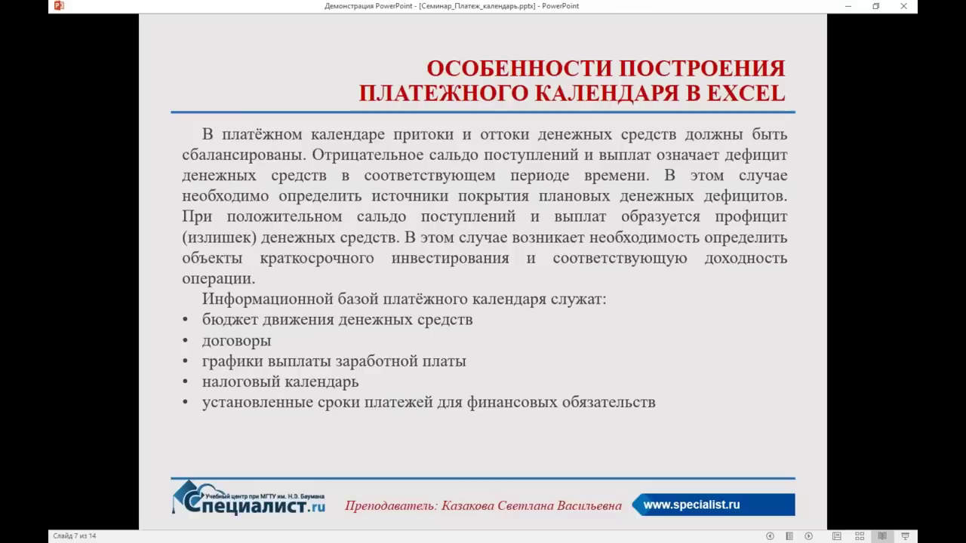
key("Right")
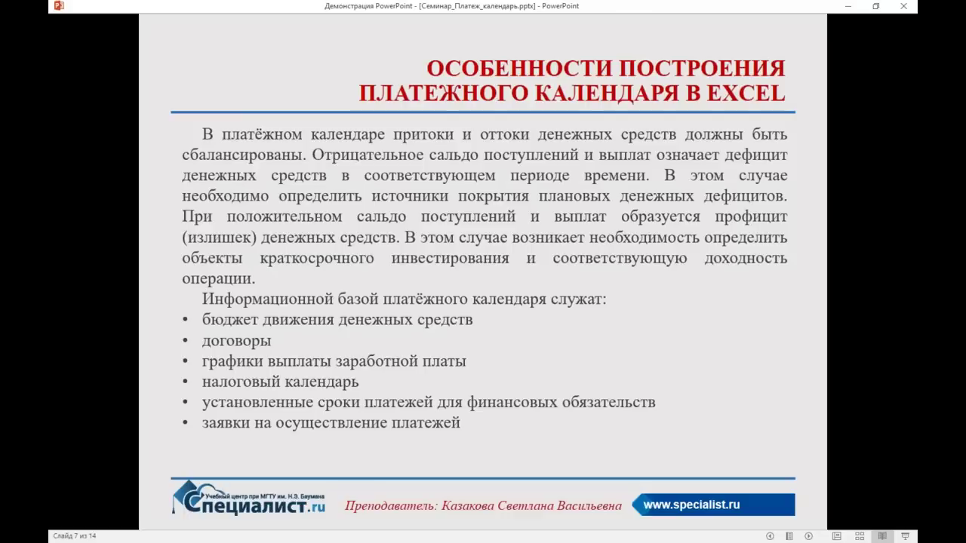
Step: Reveal the bullets on internal orders and account statements, then advance to slide 8
key("Right")
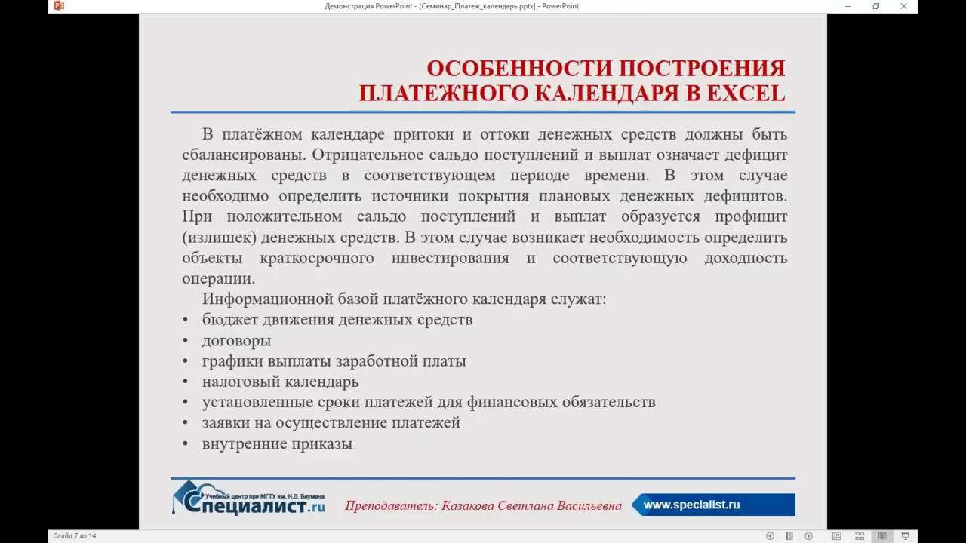
key("Right")
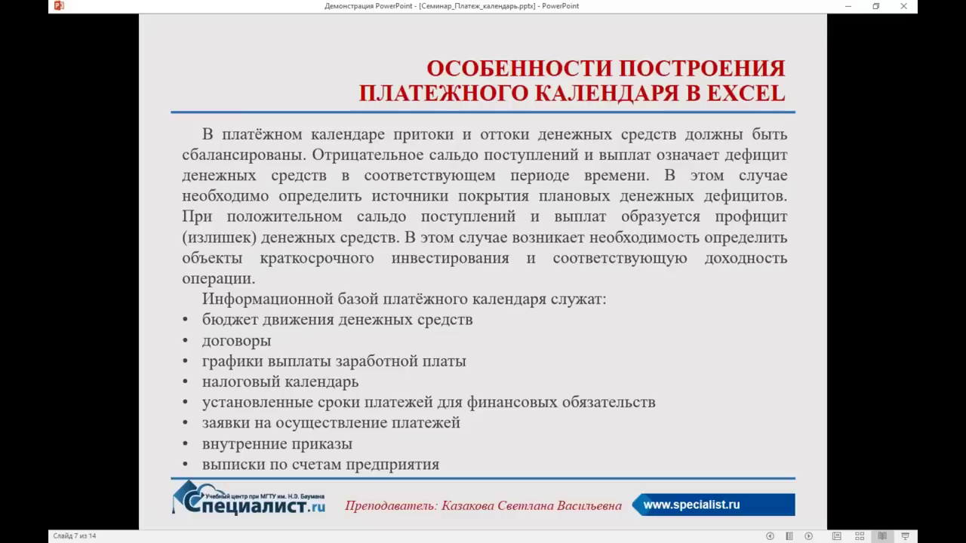
key("Right")
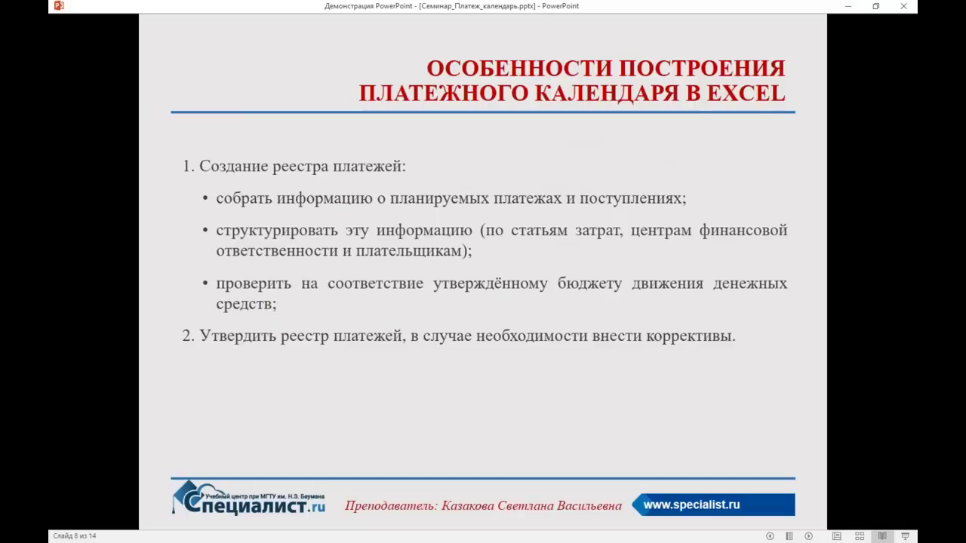
Step: Show slide 8's preliminary-work line, then switch to the Платежный календарь.xlsx workbook in Excel
key("Right")
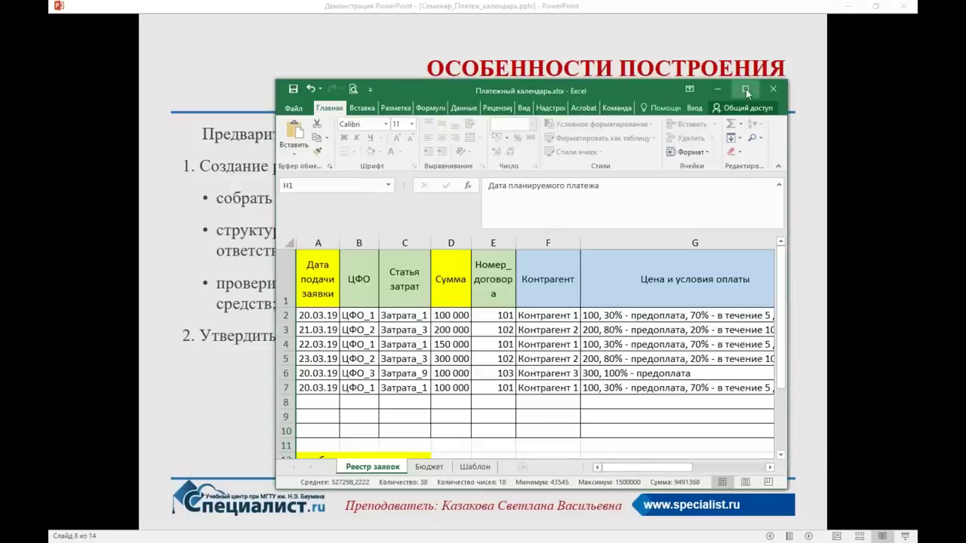
left_click(745, 89)
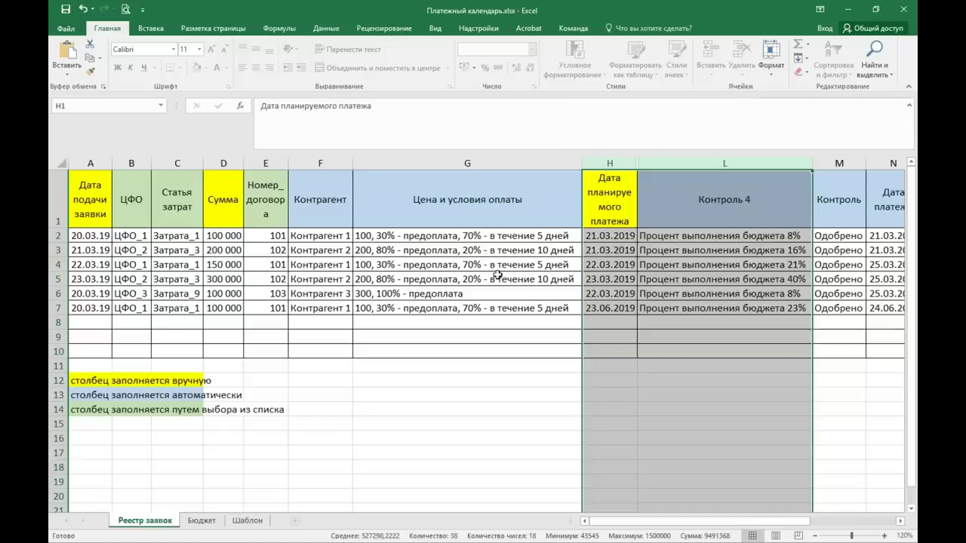
left_click(466, 277)
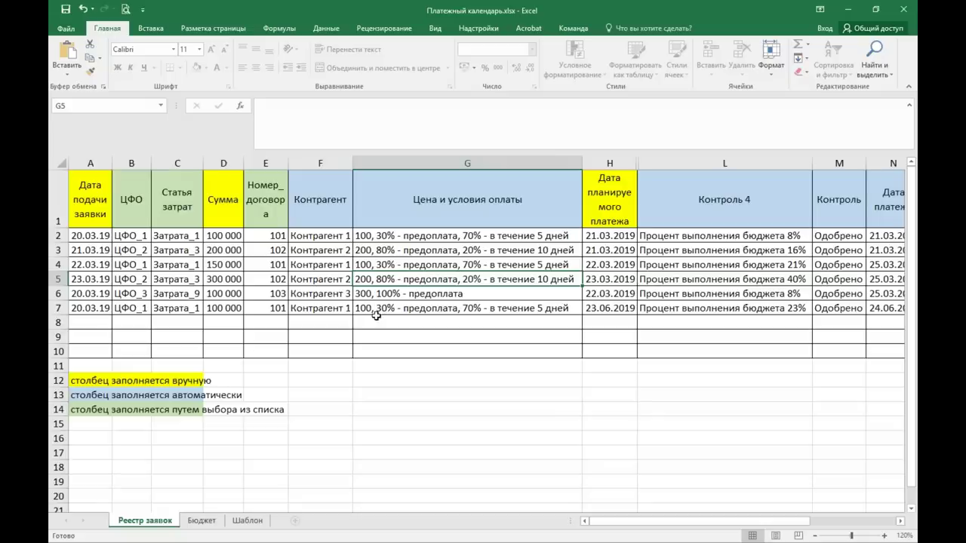
left_click(97, 323)
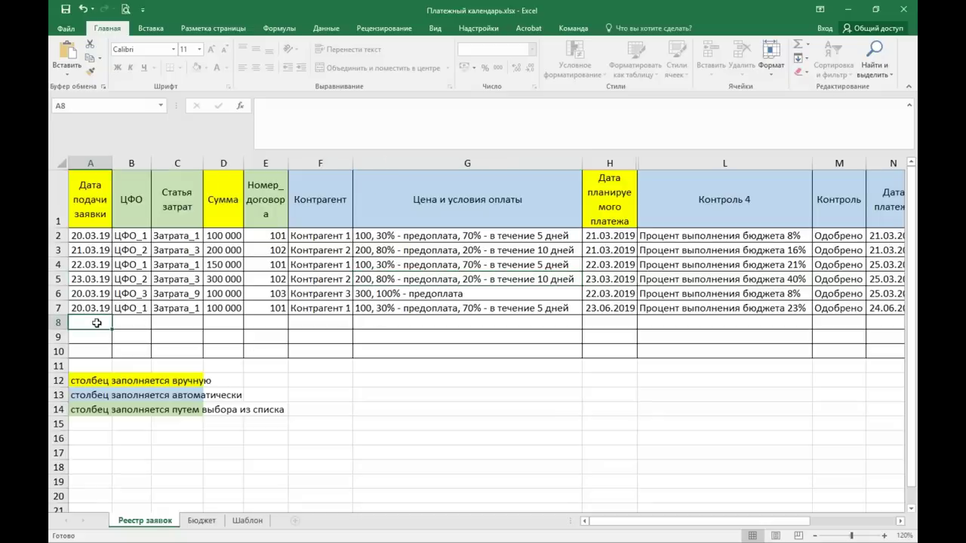
double_click(98, 323)
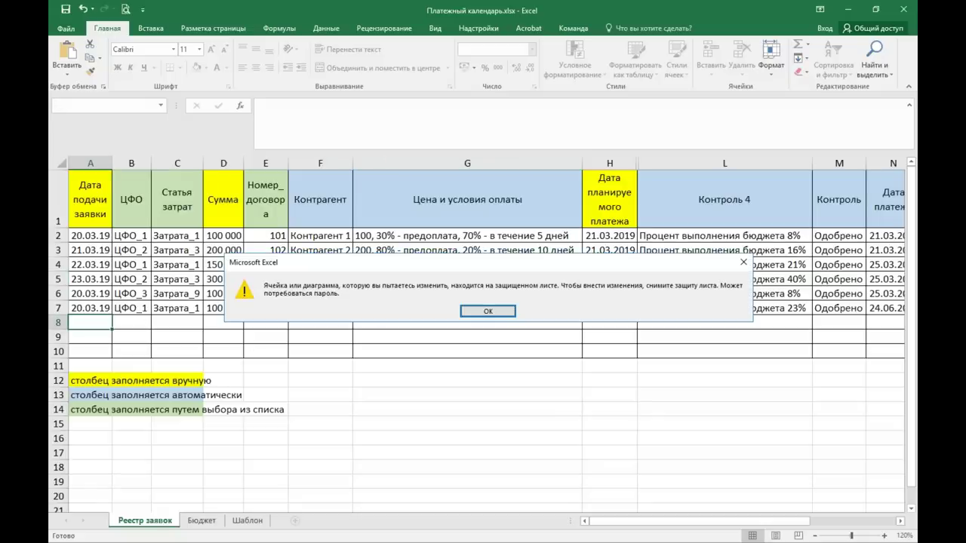
left_click(478, 313)
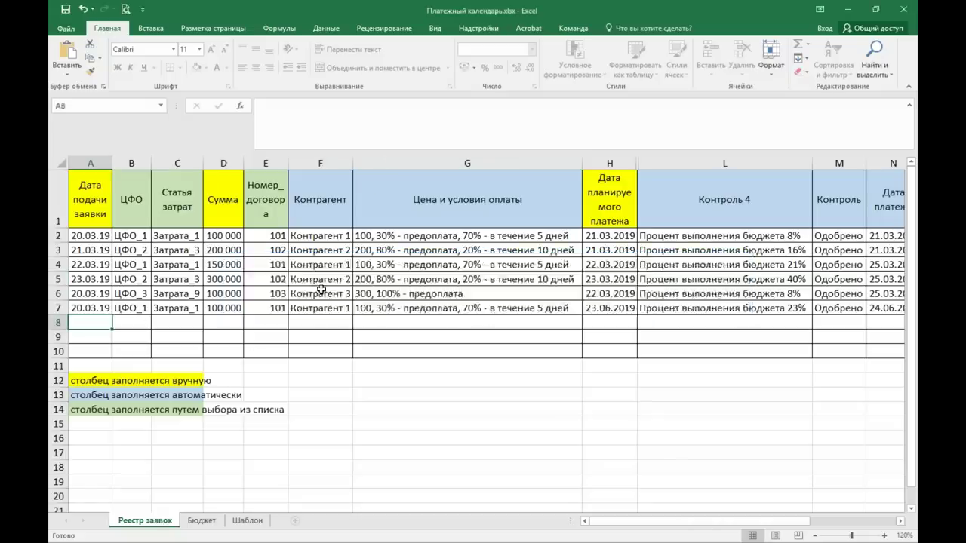
left_click(82, 279)
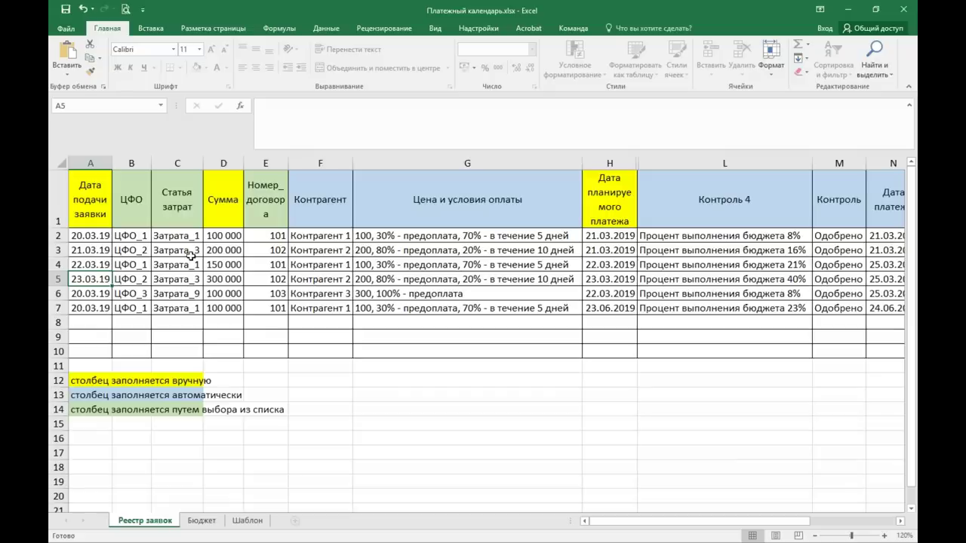
Step: Preview the cost item choices for C7 and close the list unchanged
left_click(186, 309)
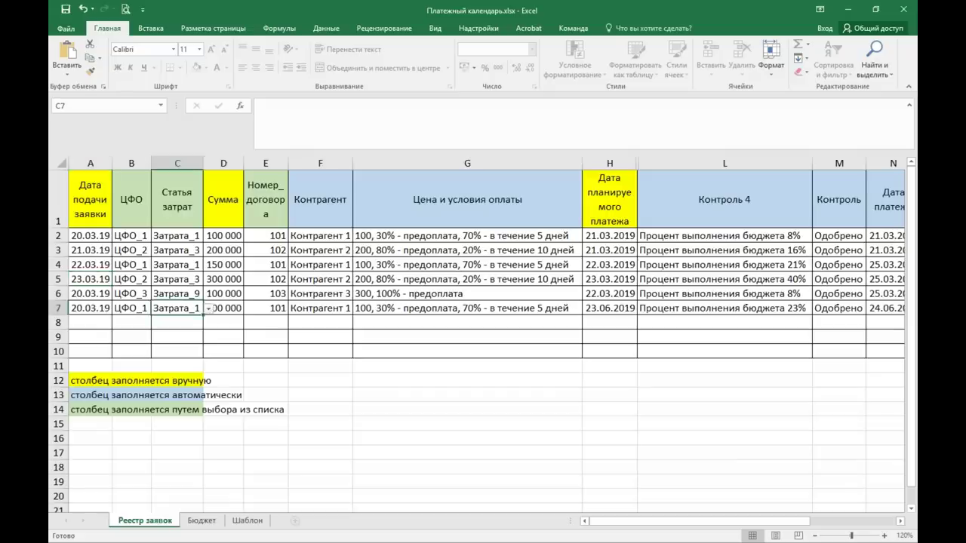
left_click(208, 310)
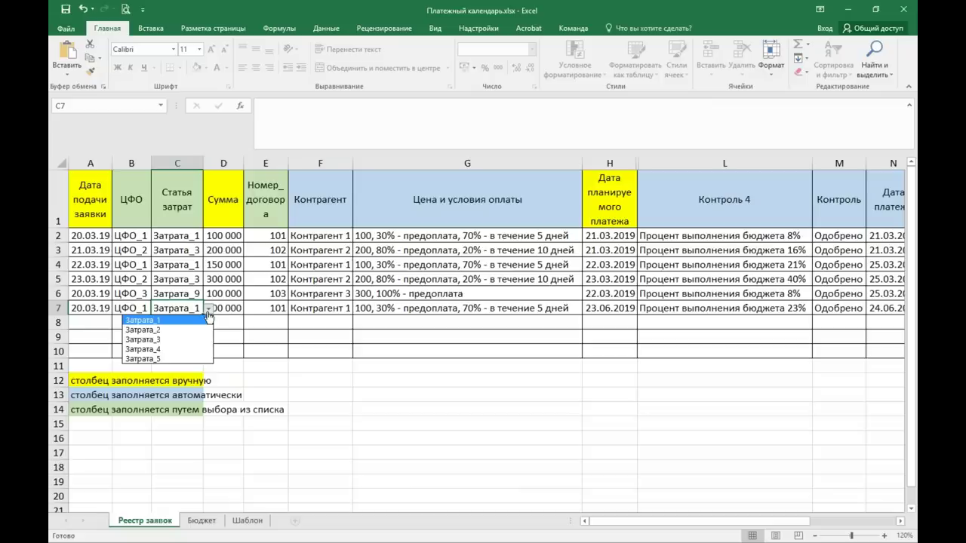
key("Escape")
Step: Show the contract number pick-list (101, 102, 103) for E6, then close it
left_click(268, 295)
left_click(292, 296)
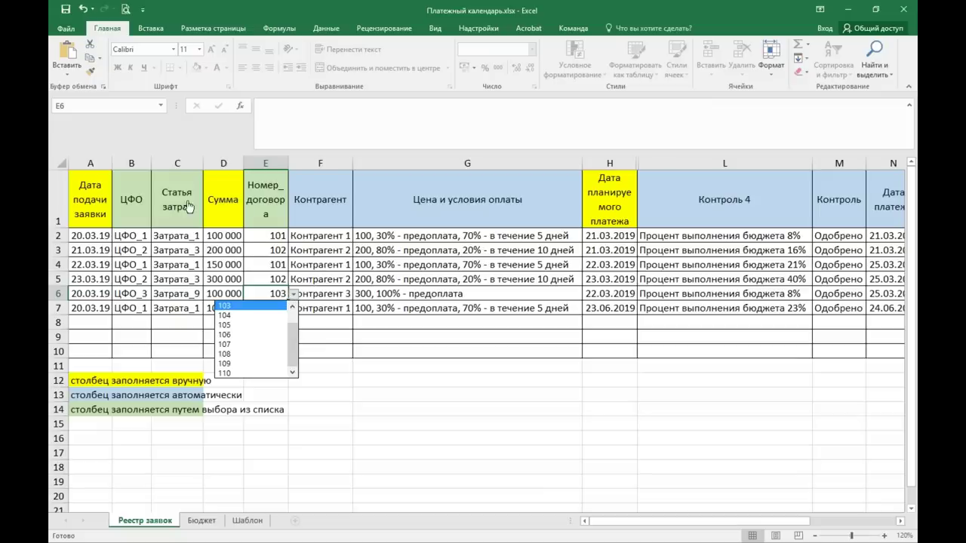
left_click(263, 238)
left_click(271, 235)
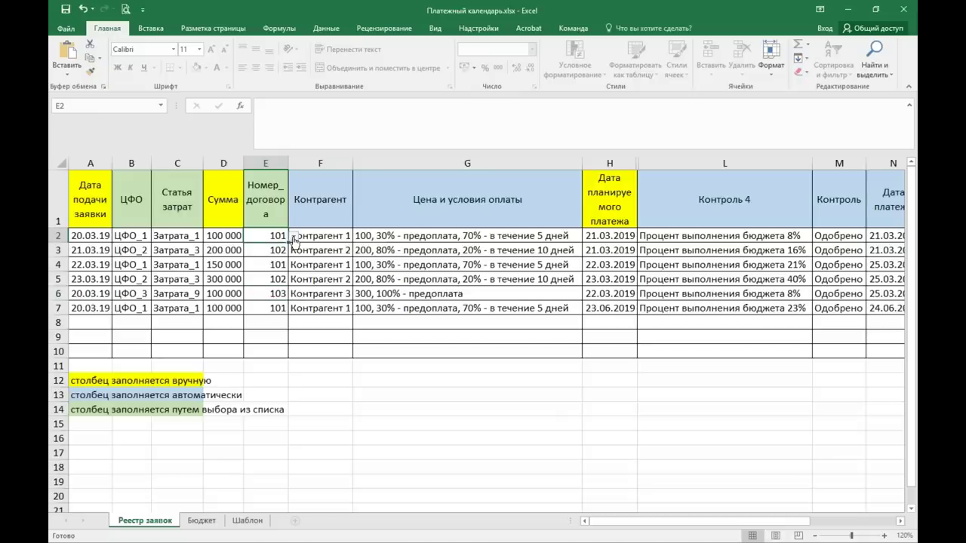
left_click(293, 238)
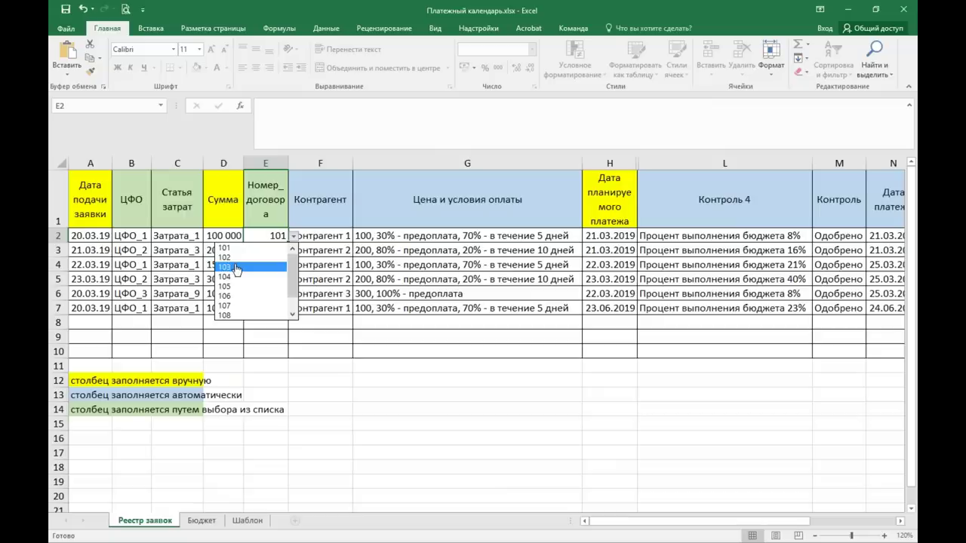
left_click(237, 268)
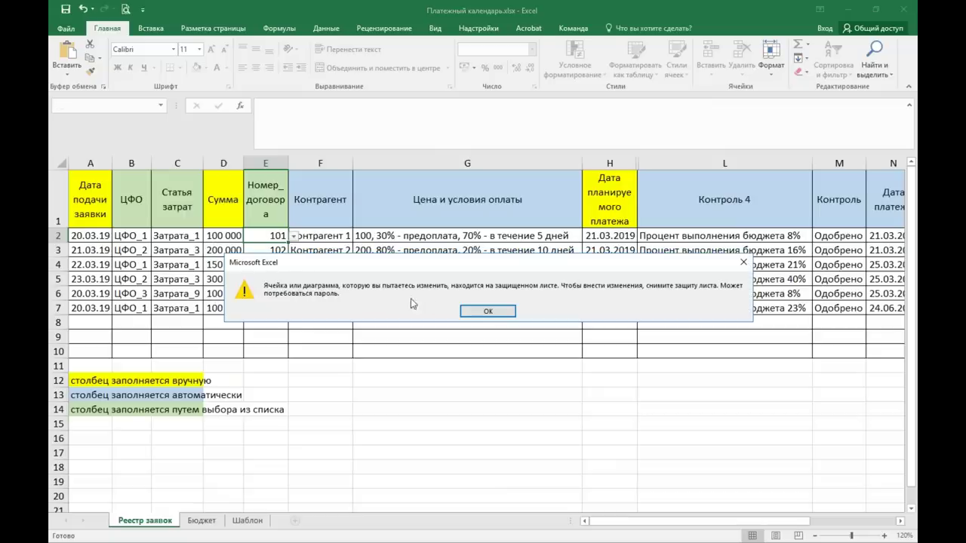
left_click(487, 313)
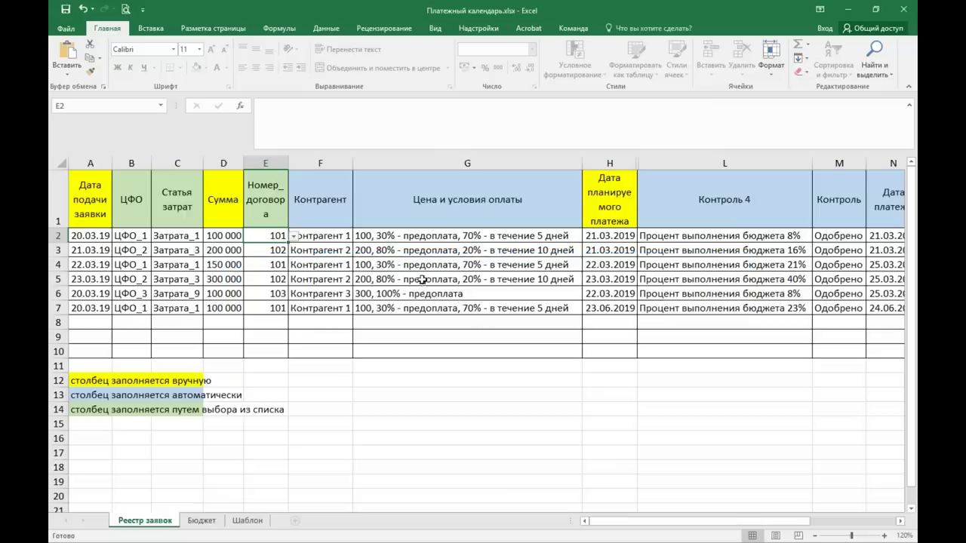
left_click(281, 257)
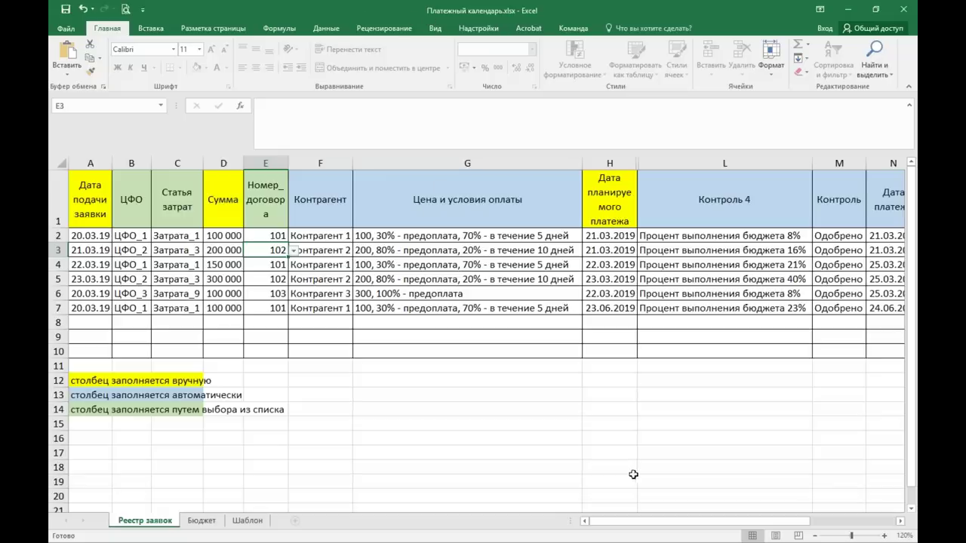
left_click_drag(647, 526, 681, 526)
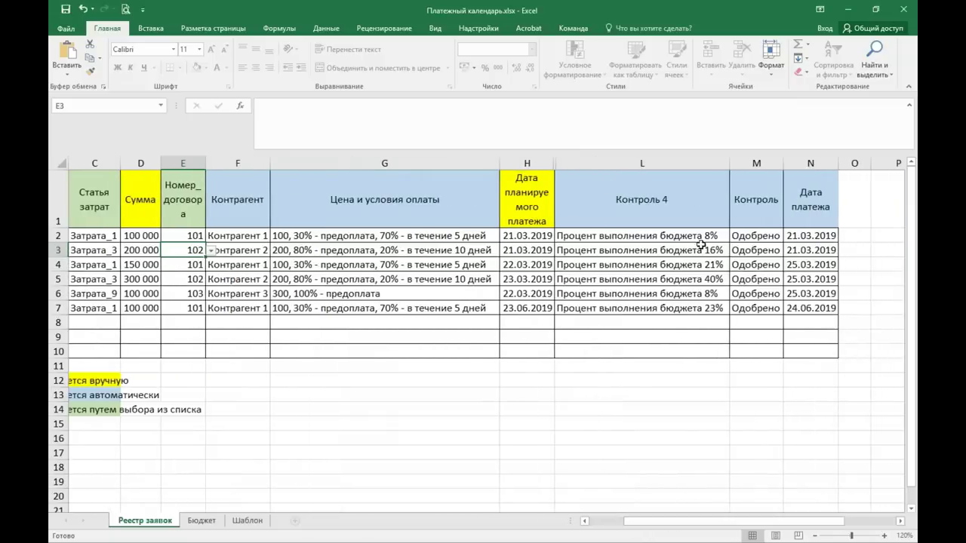
left_click(630, 238)
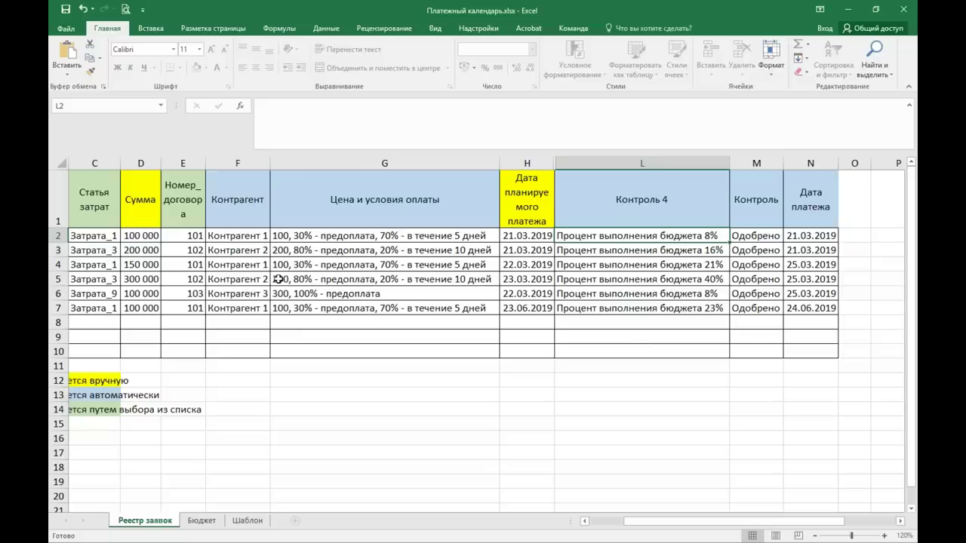
left_click(151, 236)
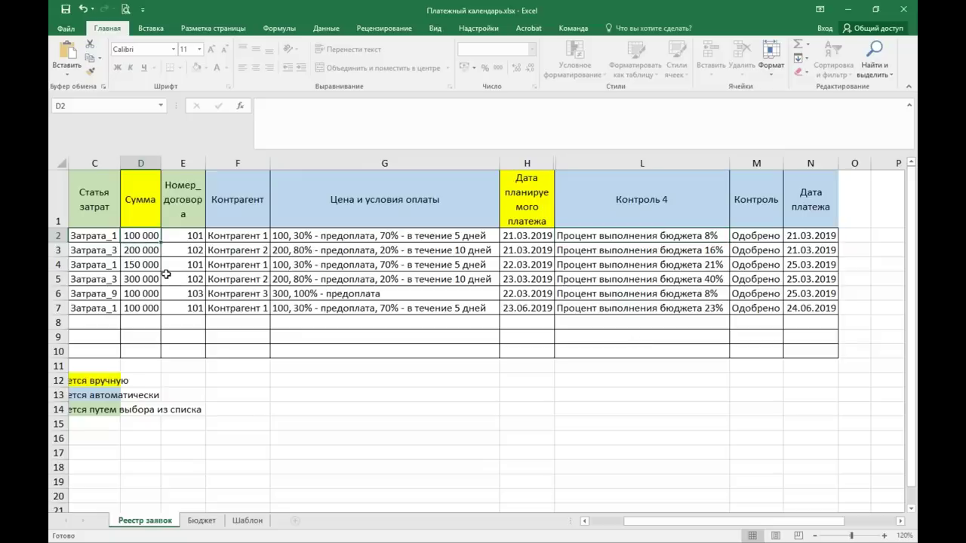
key("Delete")
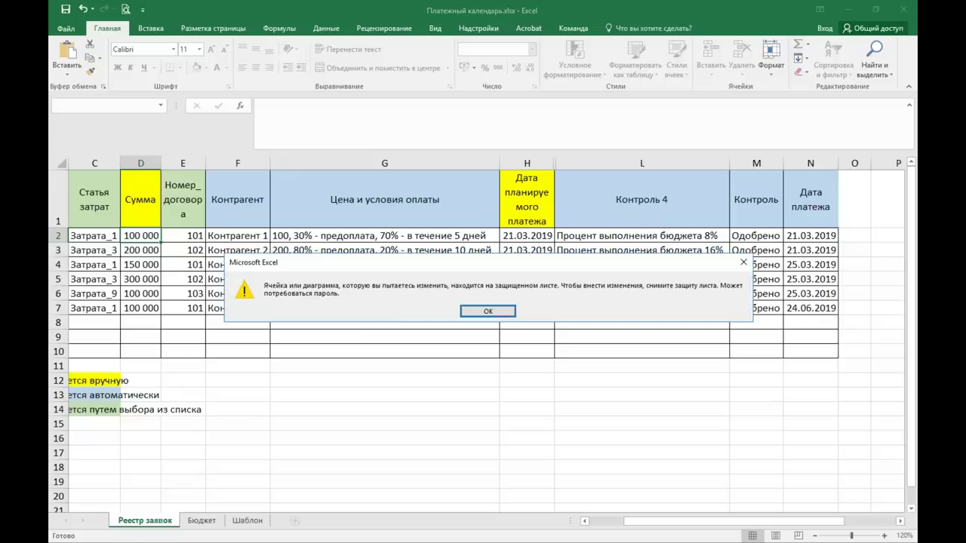
left_click(504, 312)
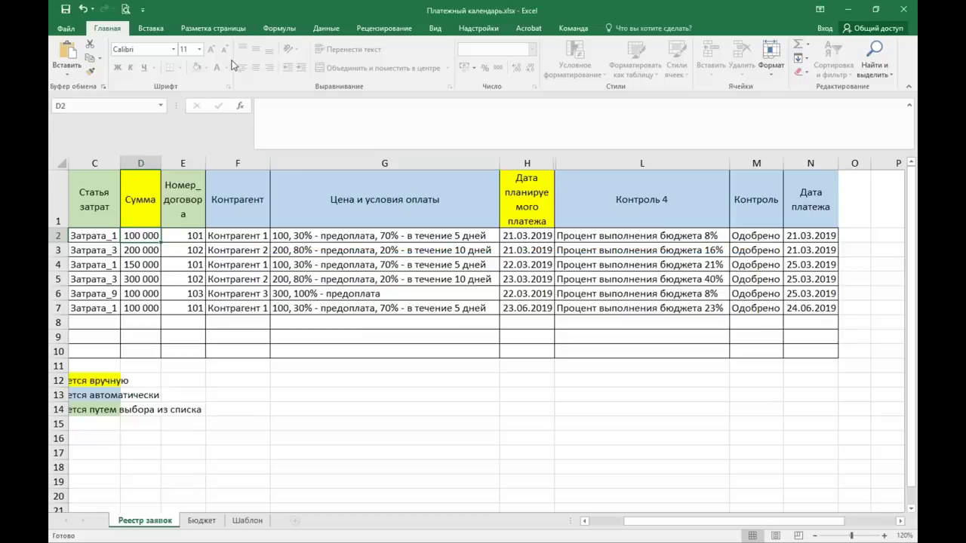
left_click(249, 521)
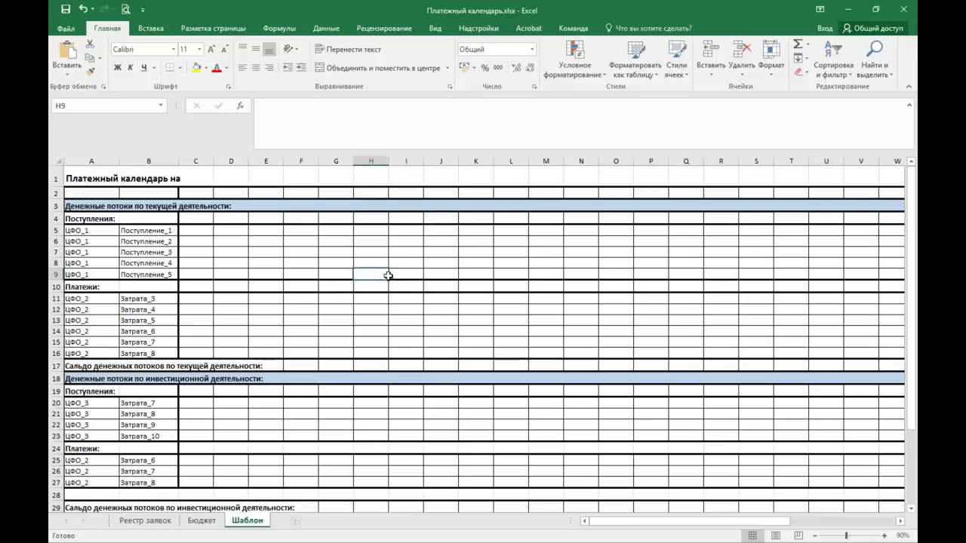
Step: Enter 00 in a cell, then view the Реестр заявок register after glancing at Бюджет
left_click(393, 239)
type("000")
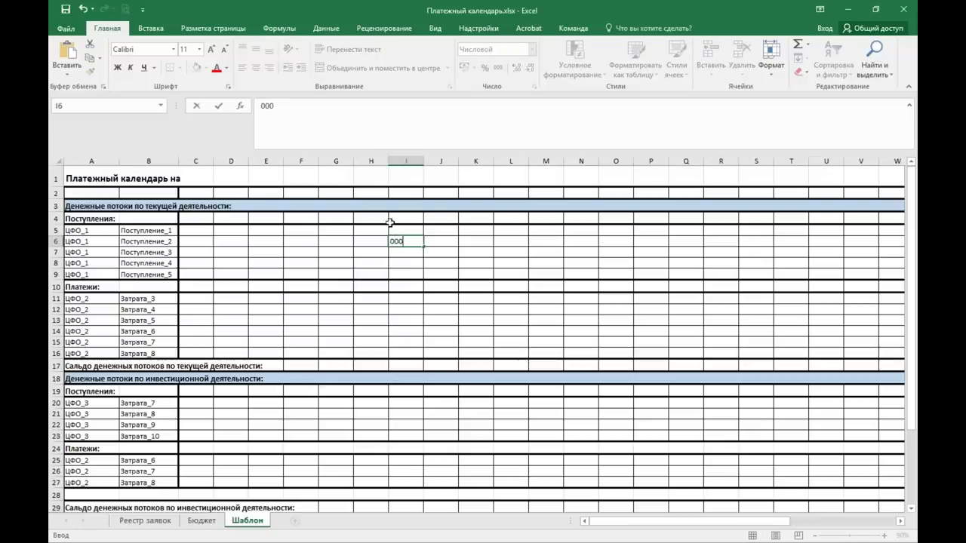
left_click(147, 521)
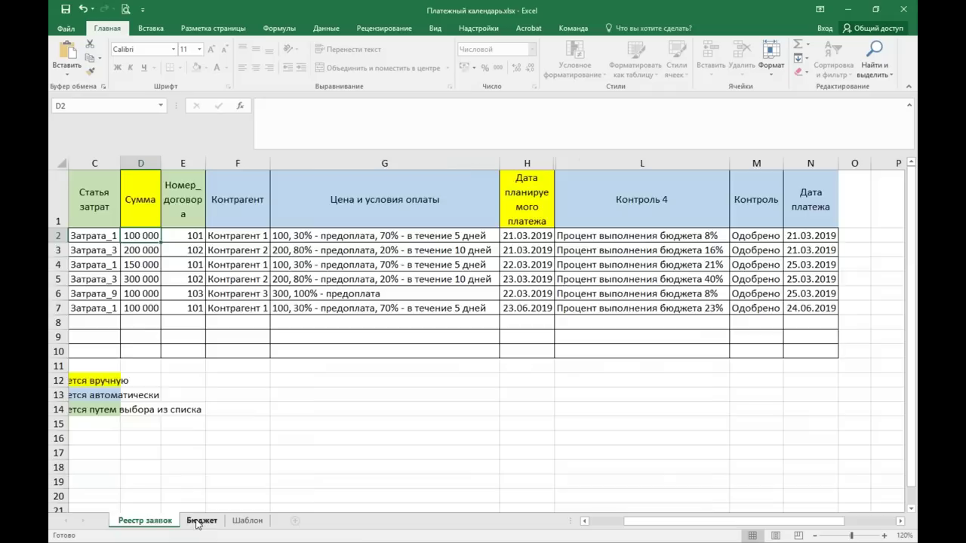
left_click(204, 520)
left_click(156, 521)
Step: Scroll the register back to columns A–B and return to the Шаблон template sheet
left_click_drag(614, 528, 580, 528)
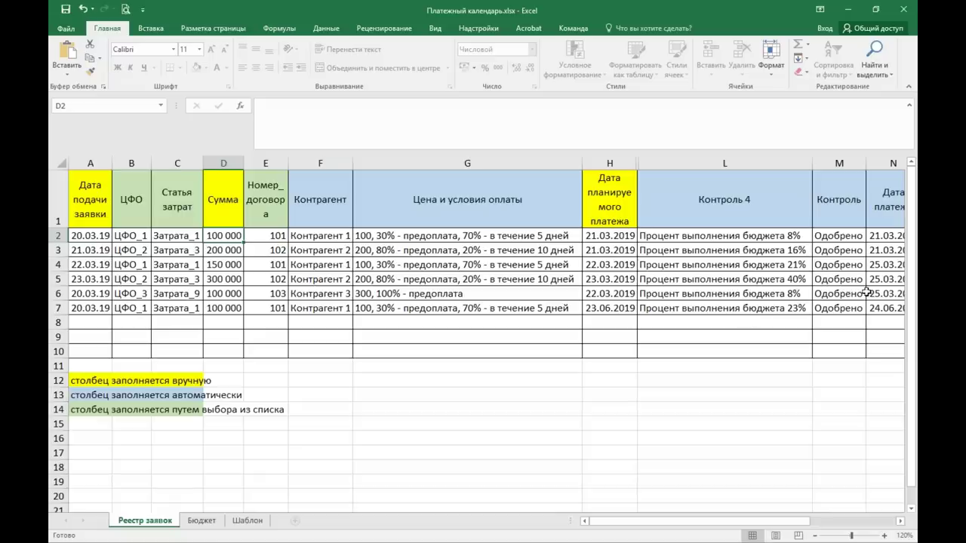
left_click(247, 521)
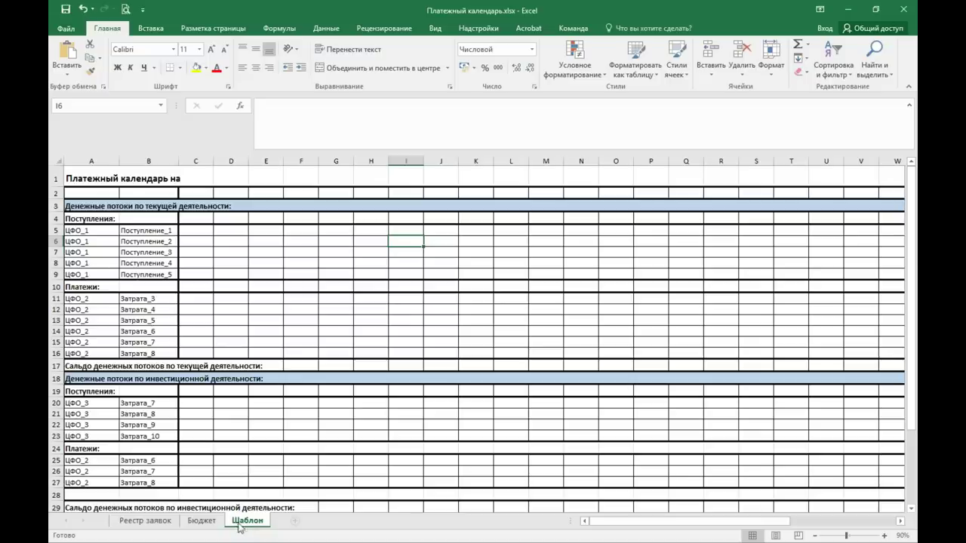
left_click(66, 207)
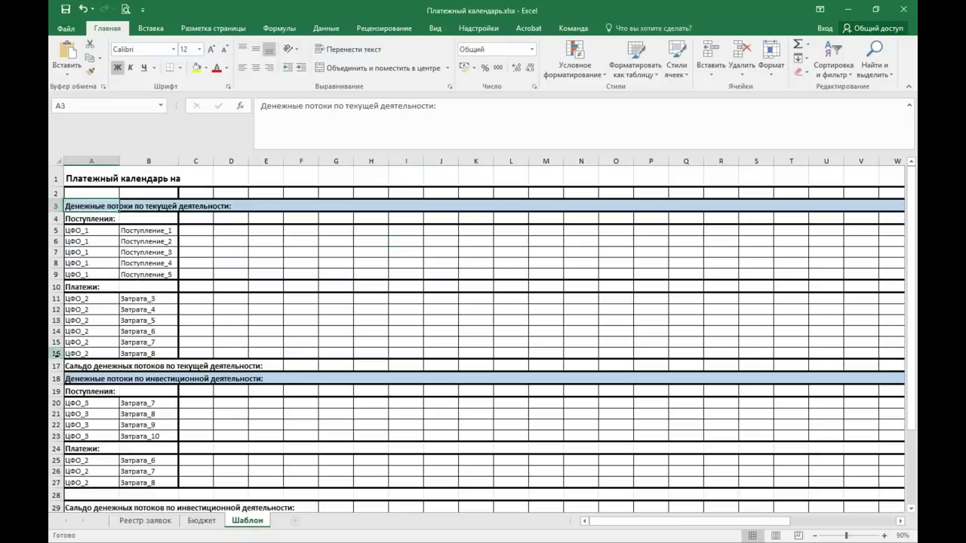
left_click(56, 378)
scroll(69, 471, "down", 3)
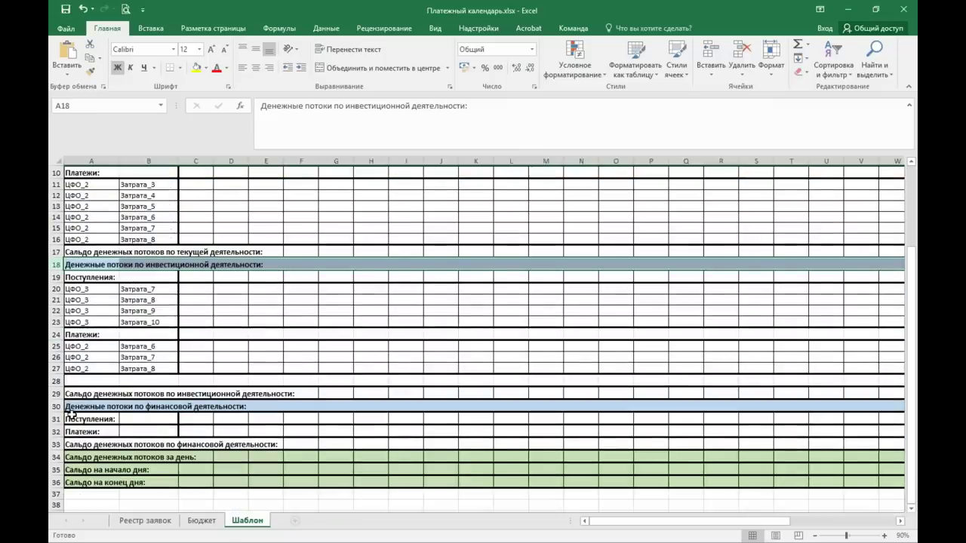
scroll(55, 403, "up", 3)
left_click(57, 218)
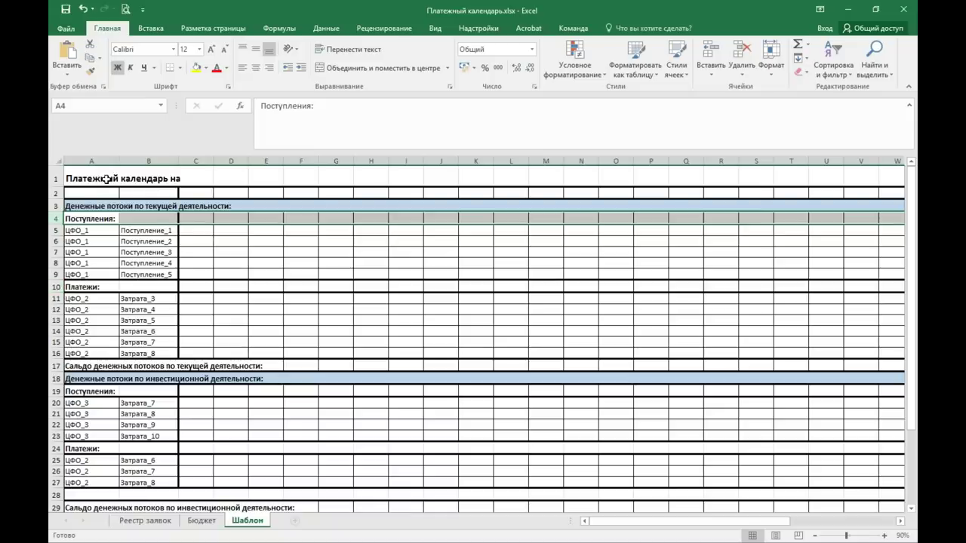
Step: Enter 01.03.2019 in cell D1 beside the «Платежный календарь на» title
left_click(230, 178)
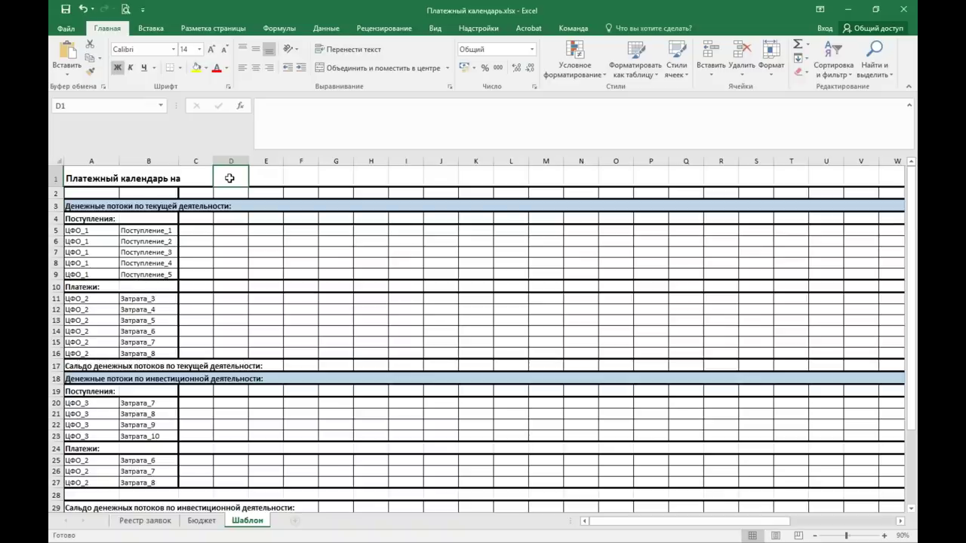
type("01.03.2019")
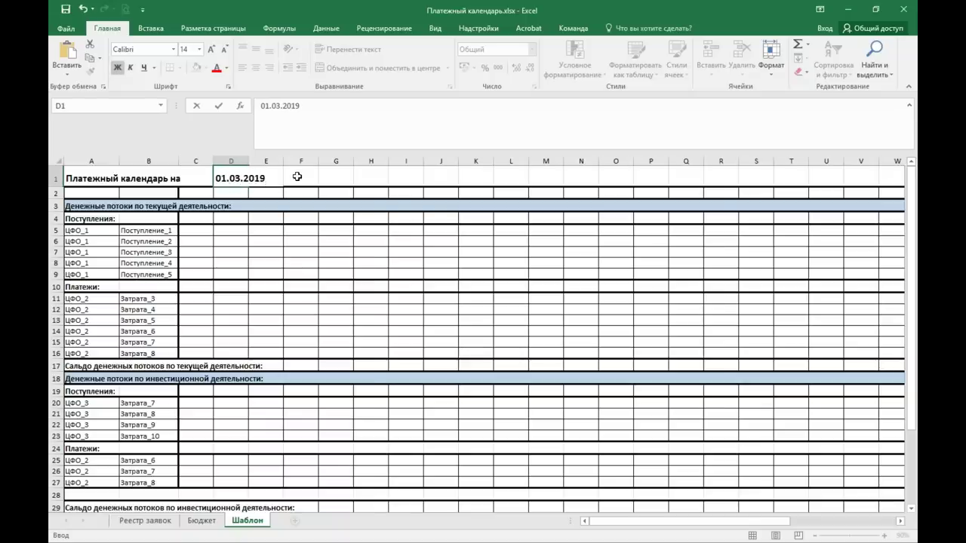
left_click(315, 180)
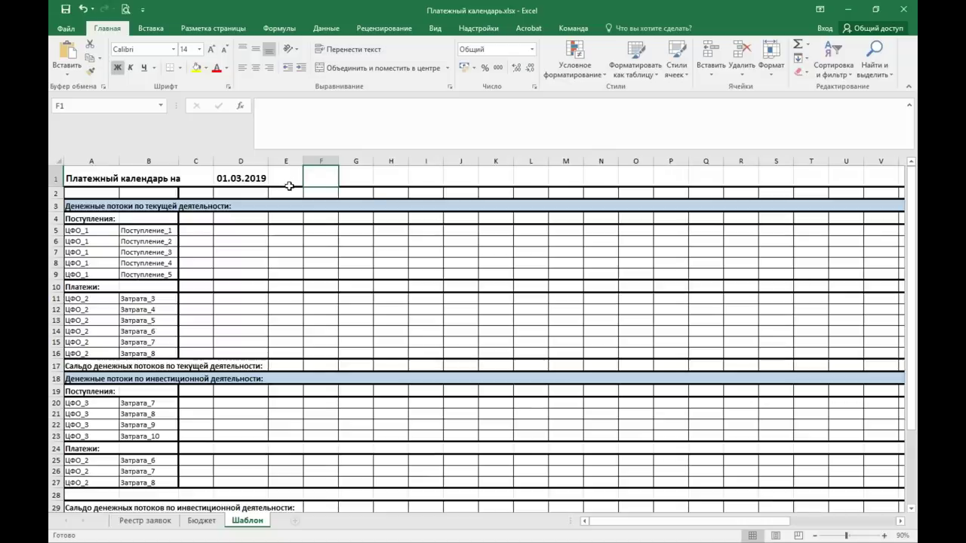
left_click(239, 176)
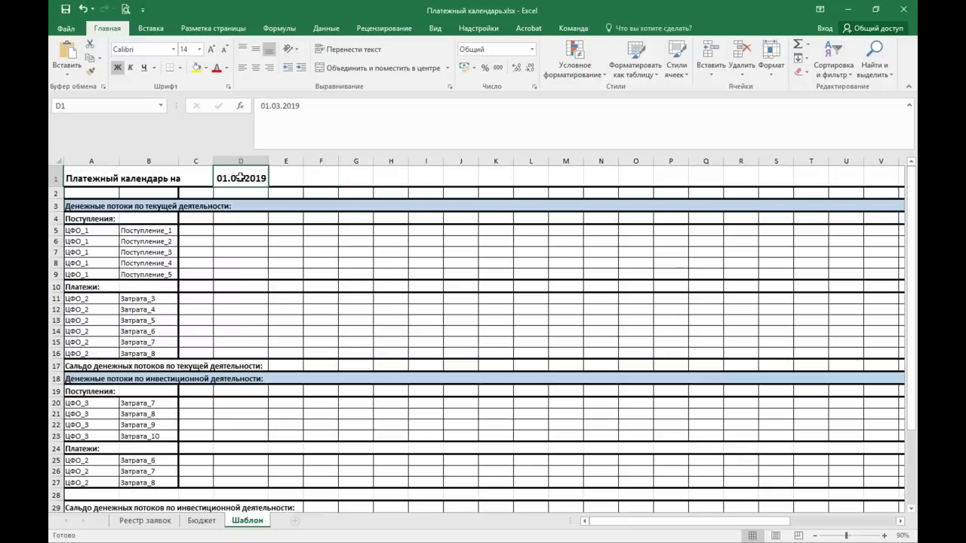
Step: Apply the month-and-year date format to D1 so it reads «Март 2019»
right_click(238, 176)
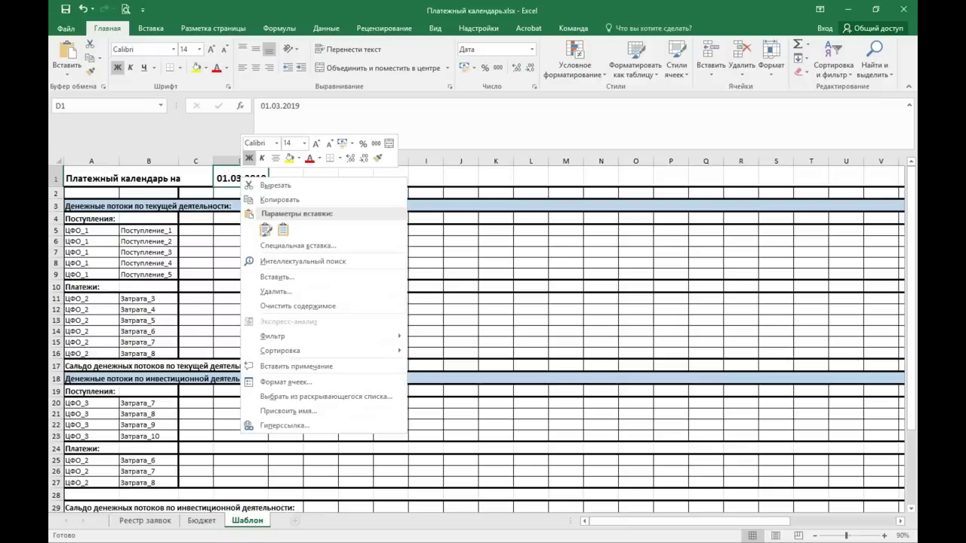
left_click(294, 383)
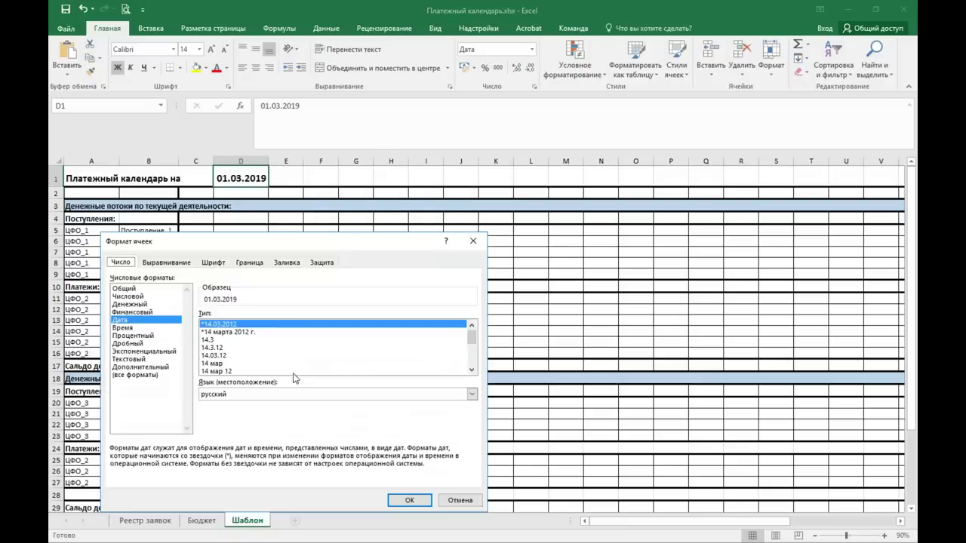
scroll(262, 346, "down", 2)
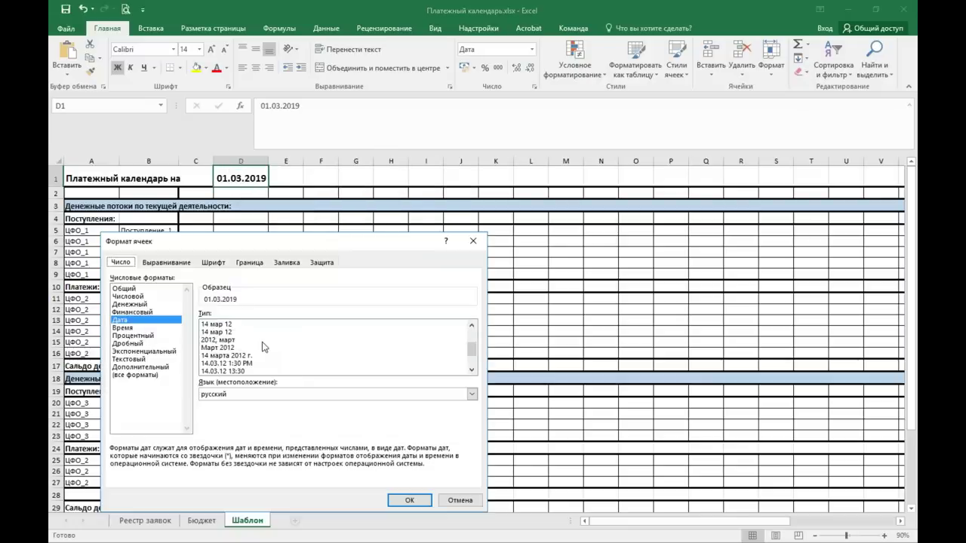
left_click(219, 349)
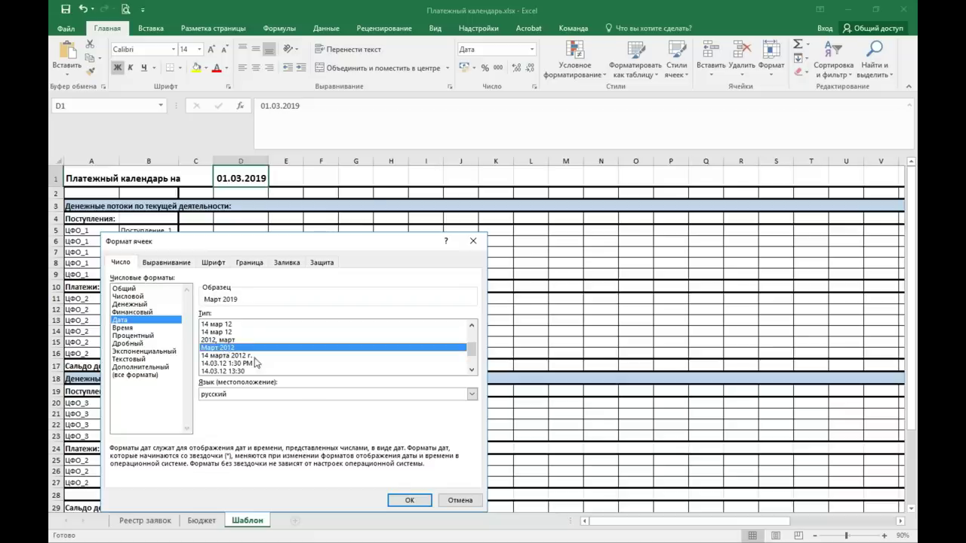
left_click(399, 502)
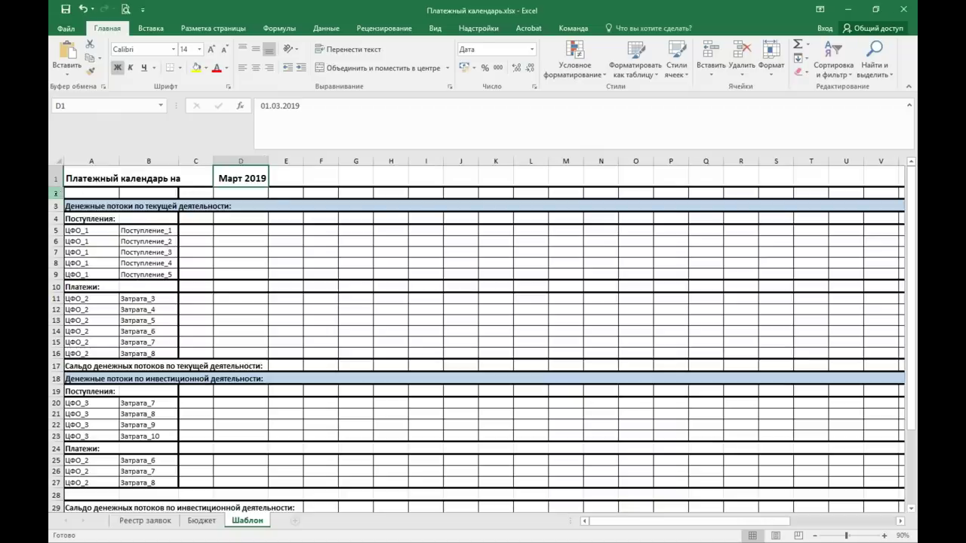
left_click(56, 193)
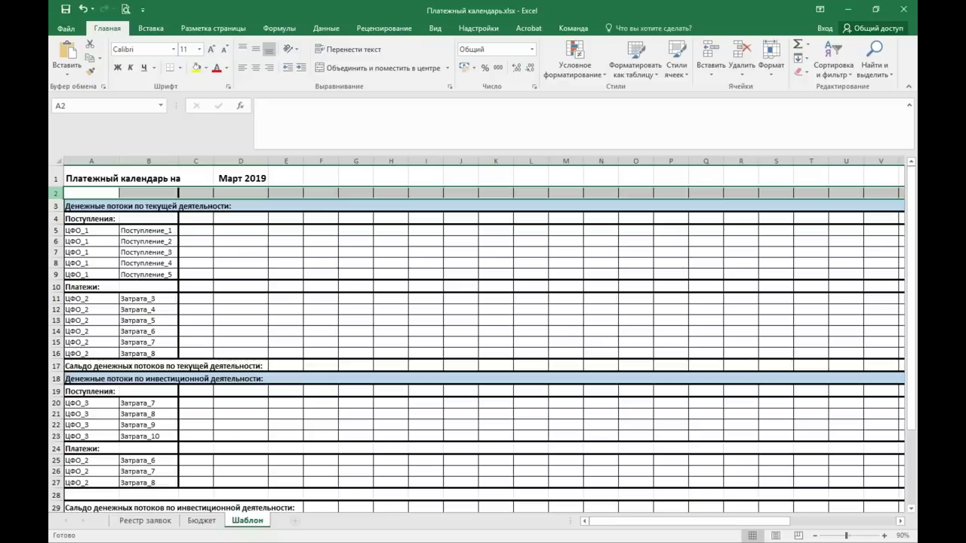
Step: Enter the formula =D1 in C2 so the first day heading 01 appears
left_click(199, 193)
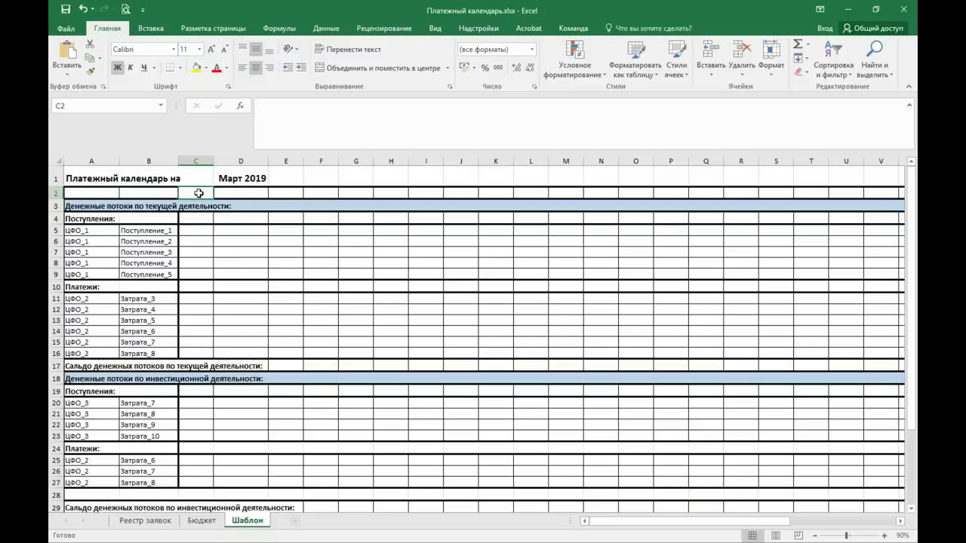
type("=")
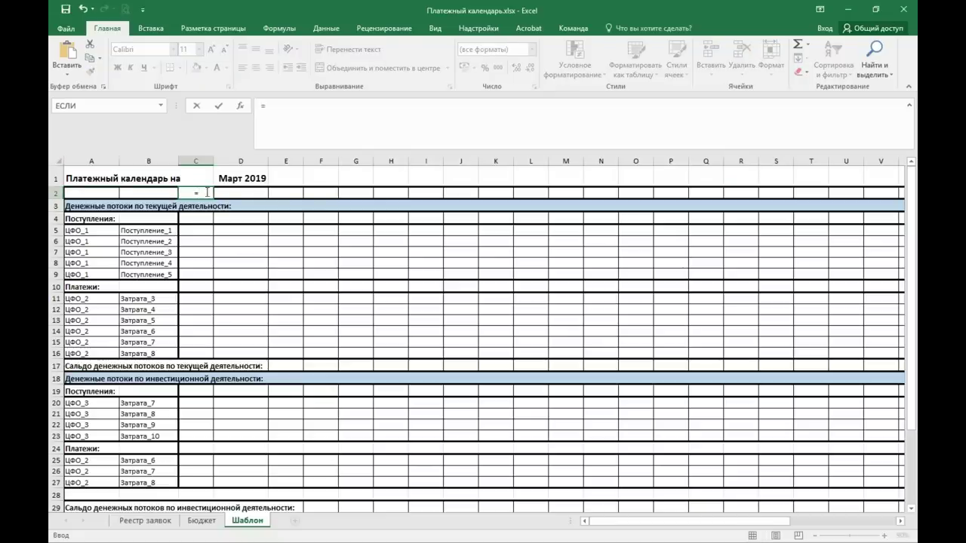
left_click(241, 176)
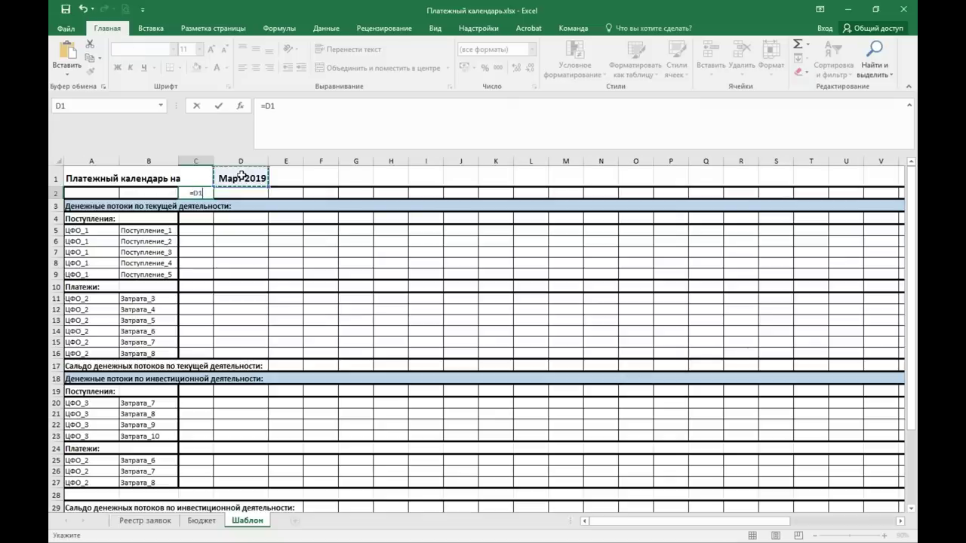
key("Return")
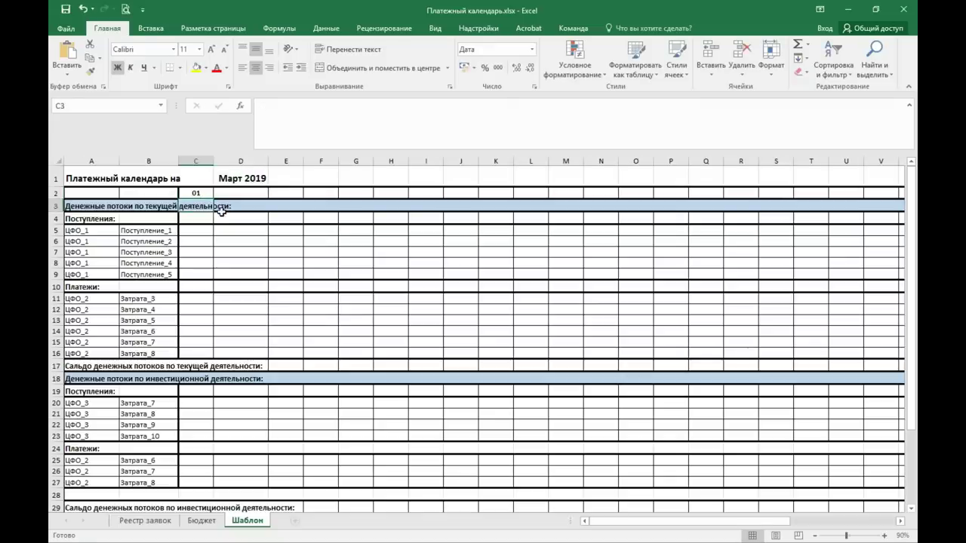
left_click(198, 193)
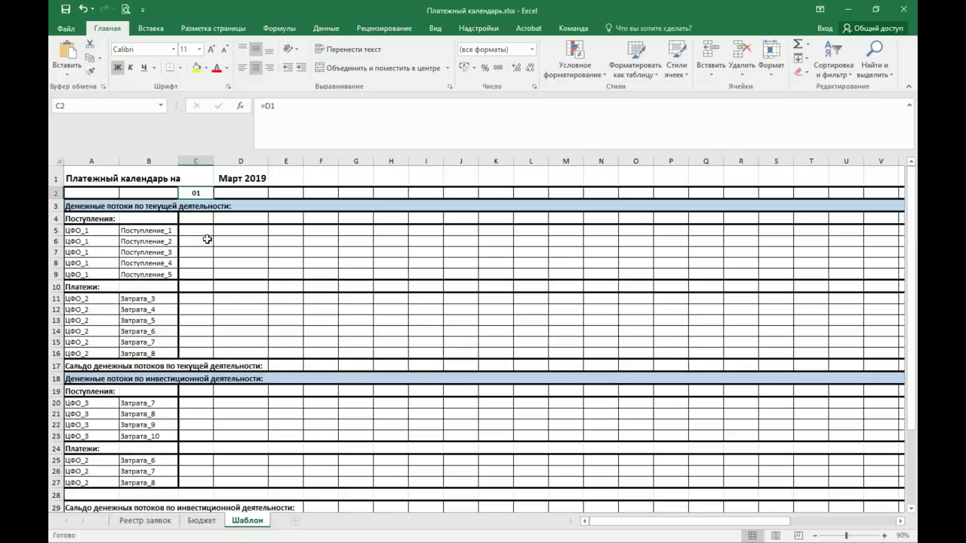
Step: Give C2 the custom ДД number format so it shows only the day, 01
right_click(205, 193)
left_click(249, 398)
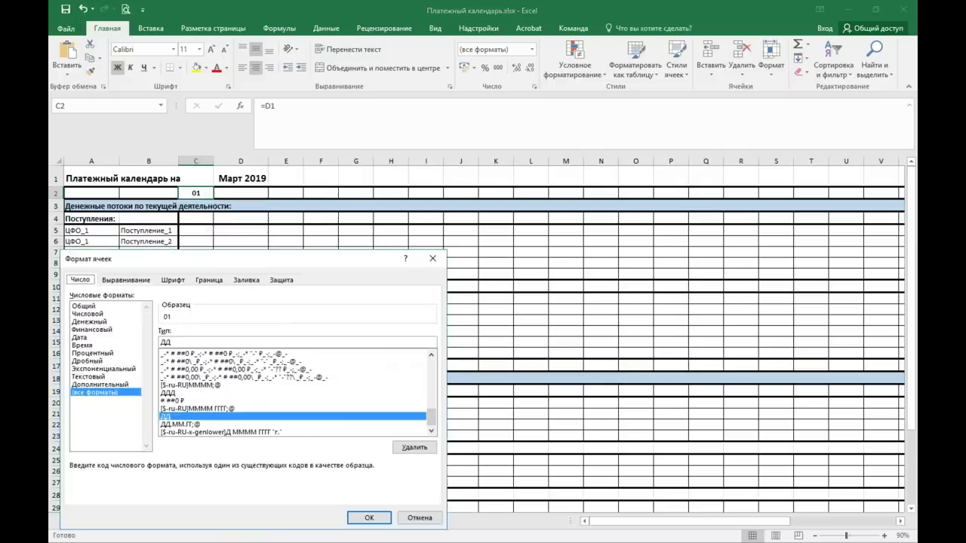
left_click_drag(304, 258, 413, 146)
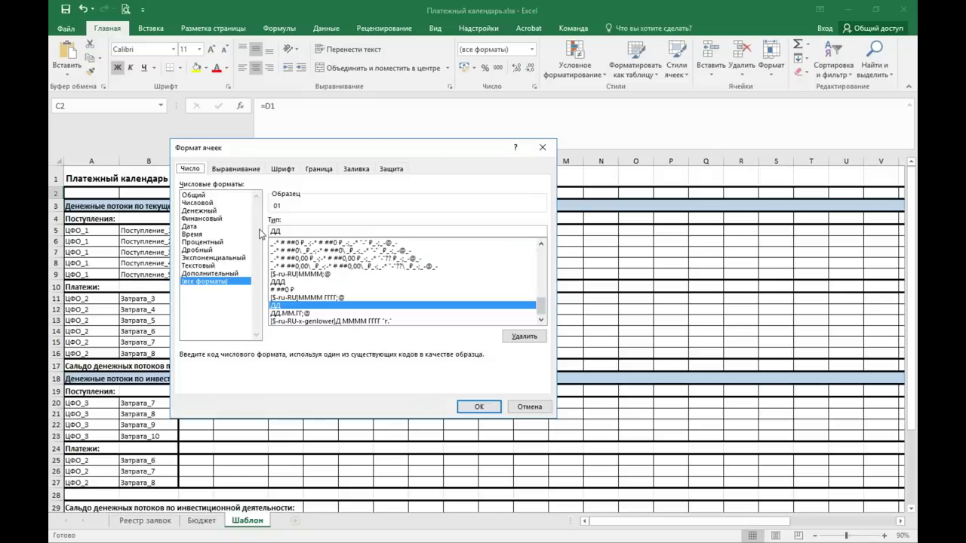
left_click(483, 408)
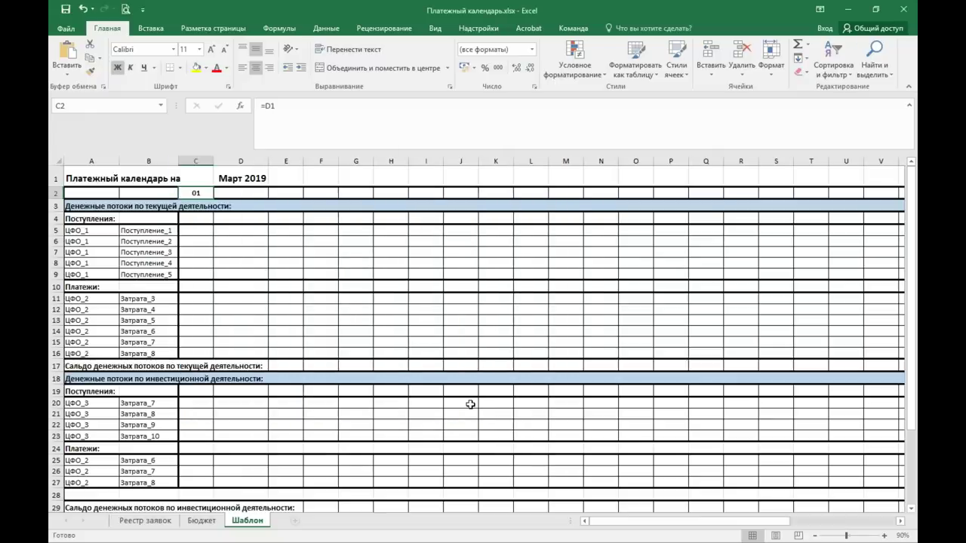
Step: Enter =C2+1 in D2 so the second day heading shows 02
left_click(236, 194)
type("=")
left_click(196, 193)
type("+1")
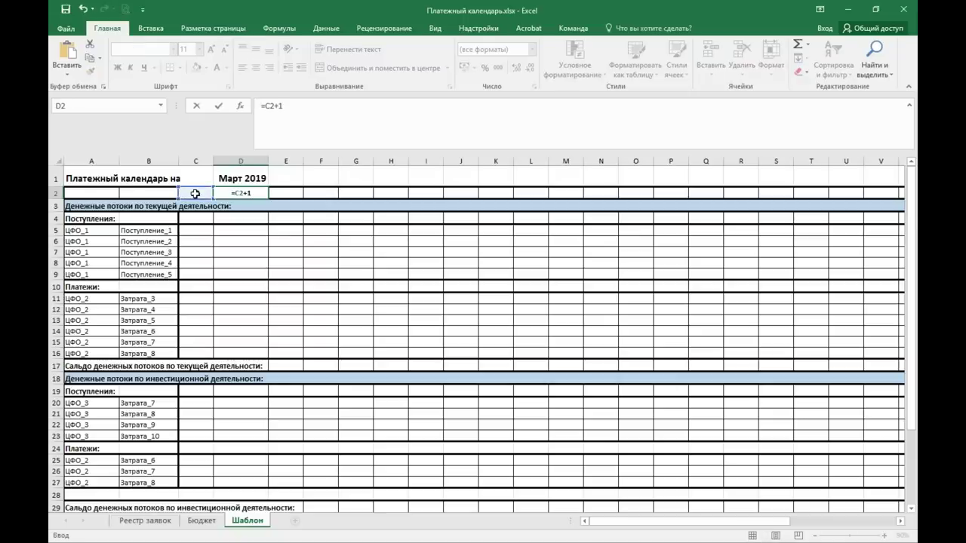
key("Return")
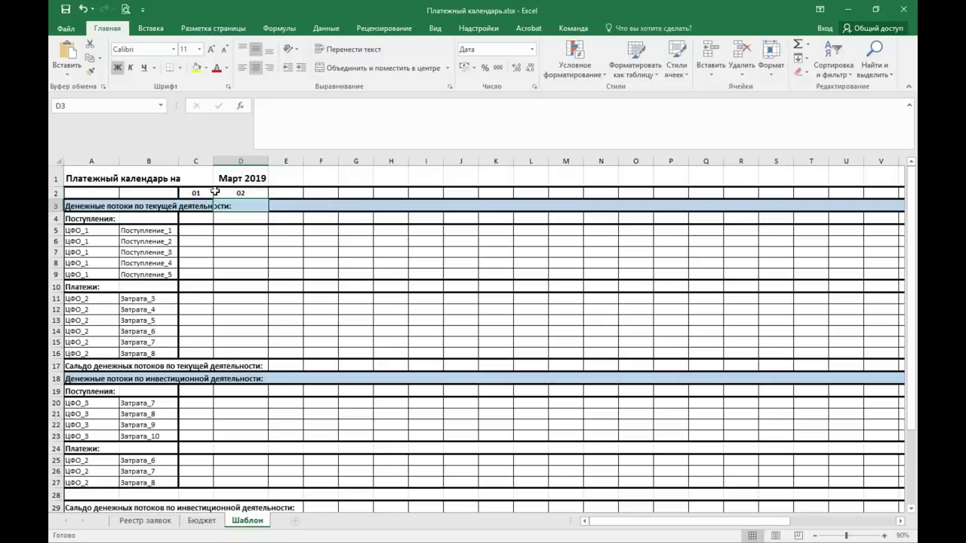
left_click(245, 194)
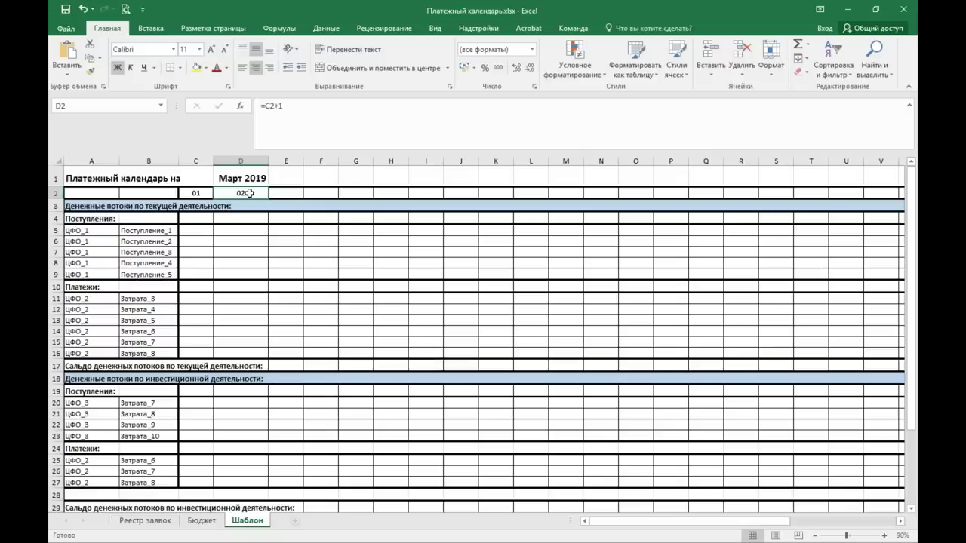
left_click_drag(268, 198, 268, 198)
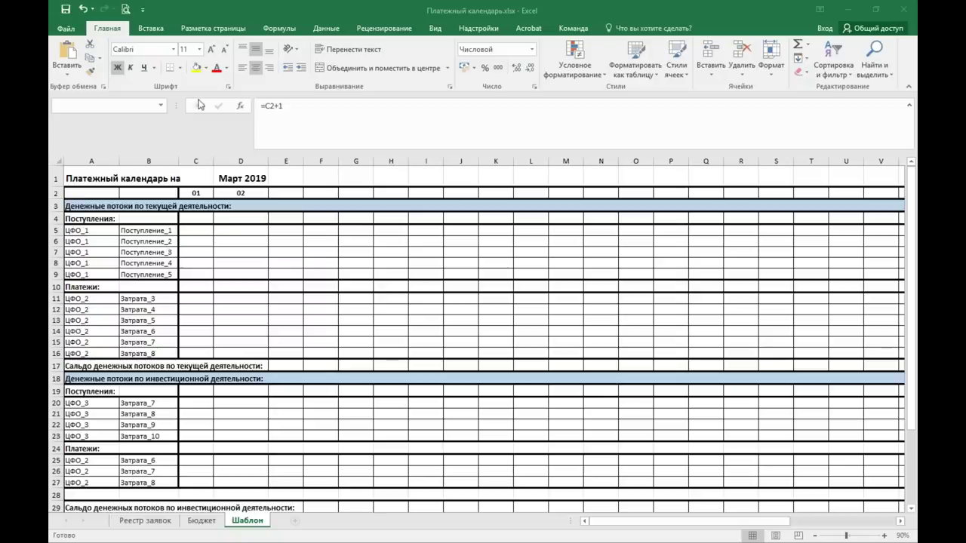
Step: Set Excel's default font size to 36 in the Options dialog
left_click(238, 194)
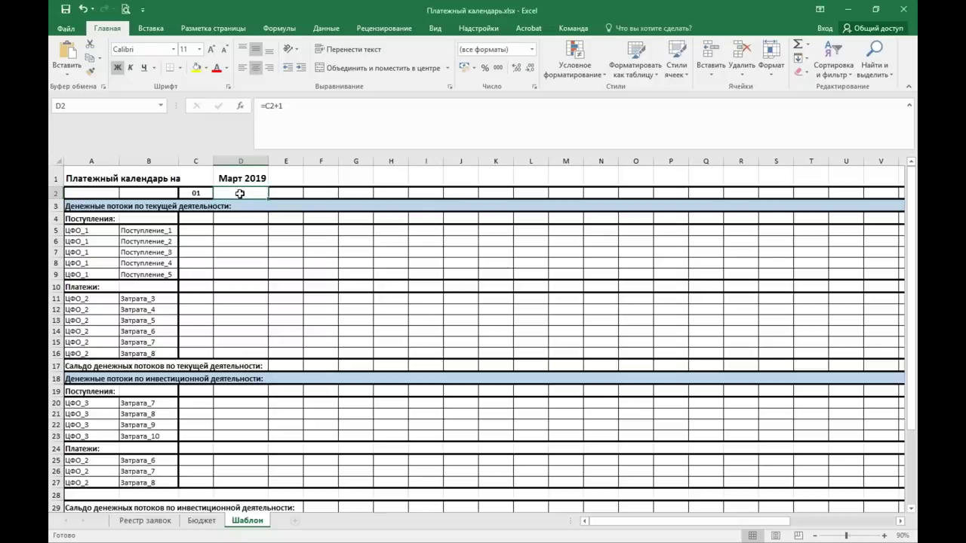
left_click(66, 28)
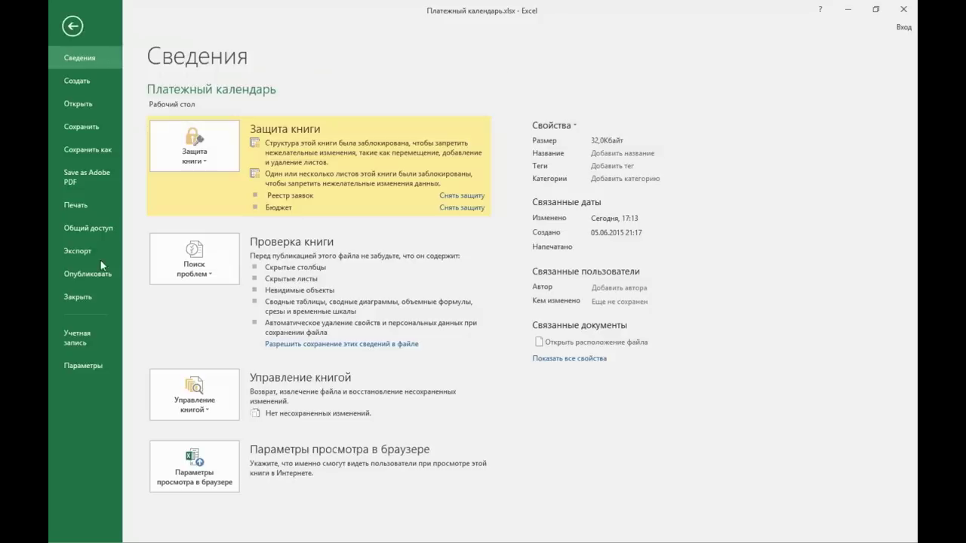
left_click(106, 361)
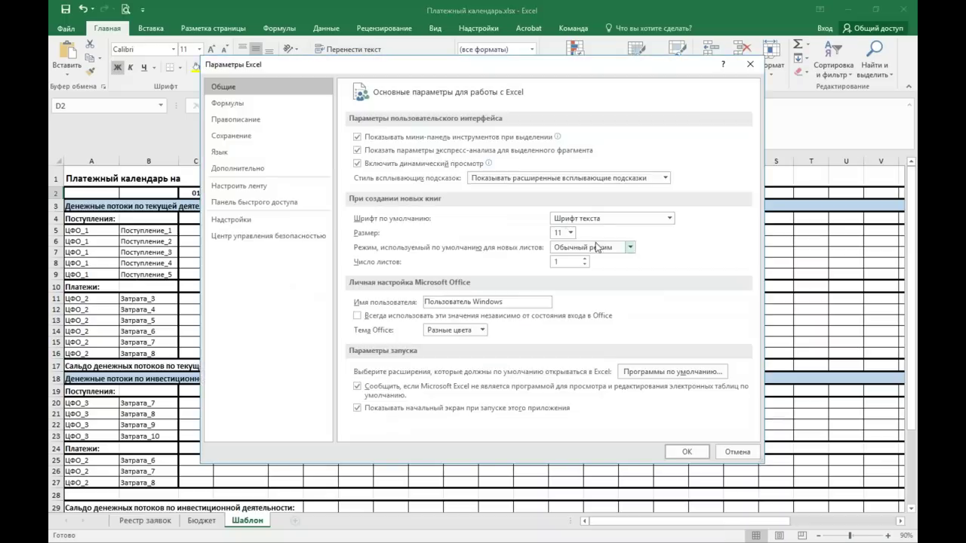
left_click(571, 234)
left_click(562, 394)
left_click(677, 452)
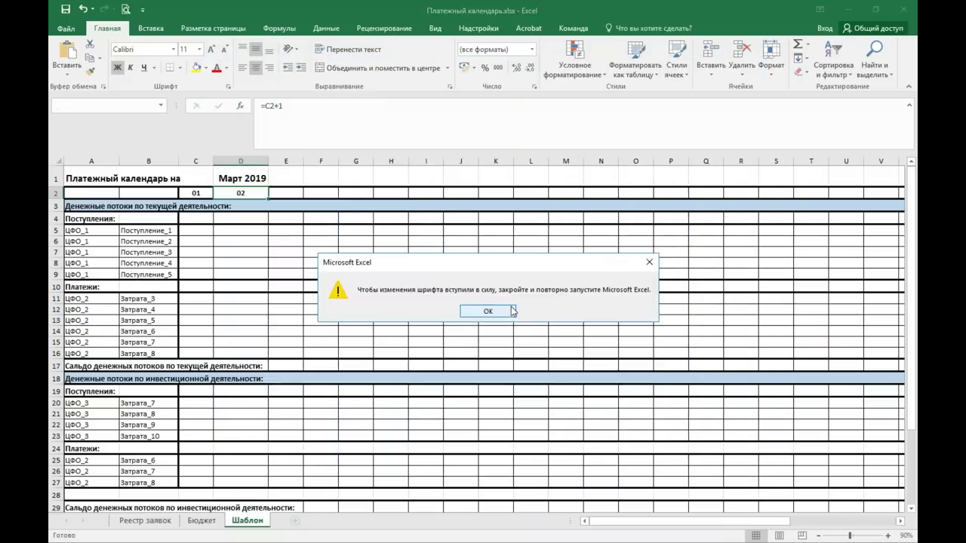
Step: Restart Excel without saving so the 36-point font takes effect, then reselect D2's formula
left_click(488, 311)
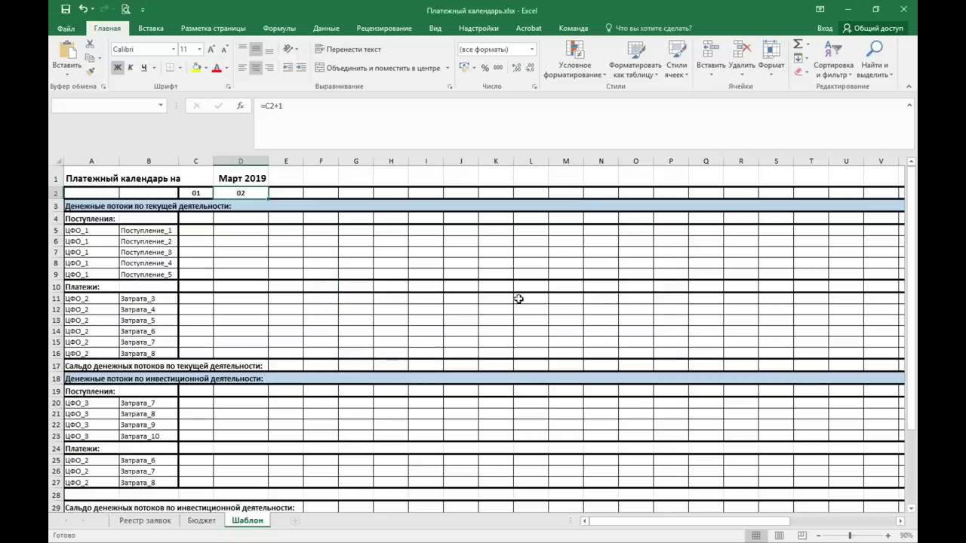
left_click(905, 11)
left_click(460, 289)
left_click(358, 123)
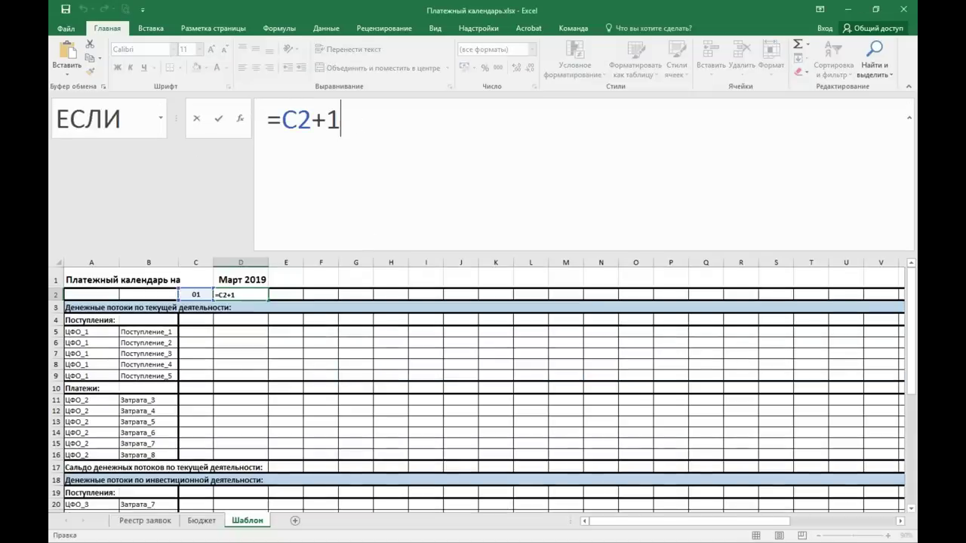
Step: Shrink the formula bar and place the cursor after the equals sign in D2's =C2+1
left_click_drag(385, 255, 383, 180)
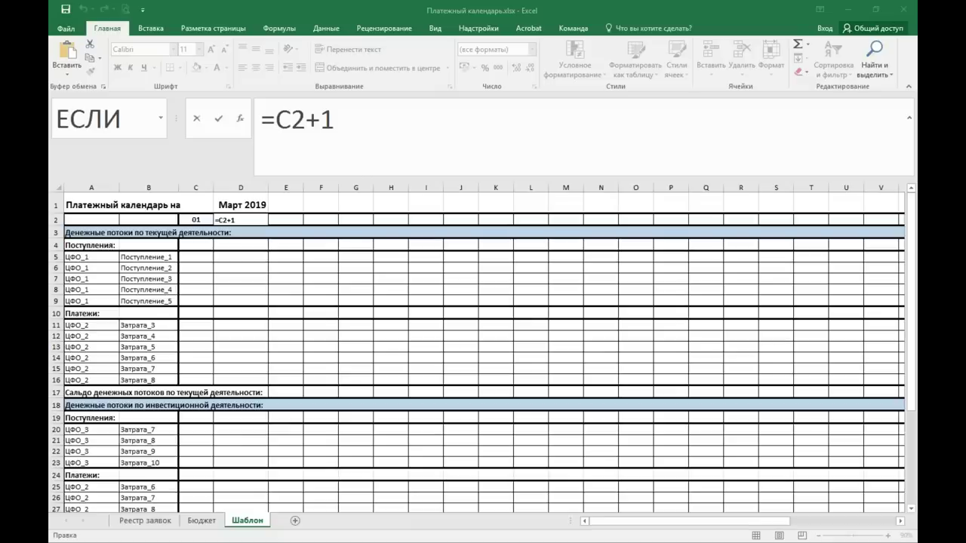
left_click(264, 117)
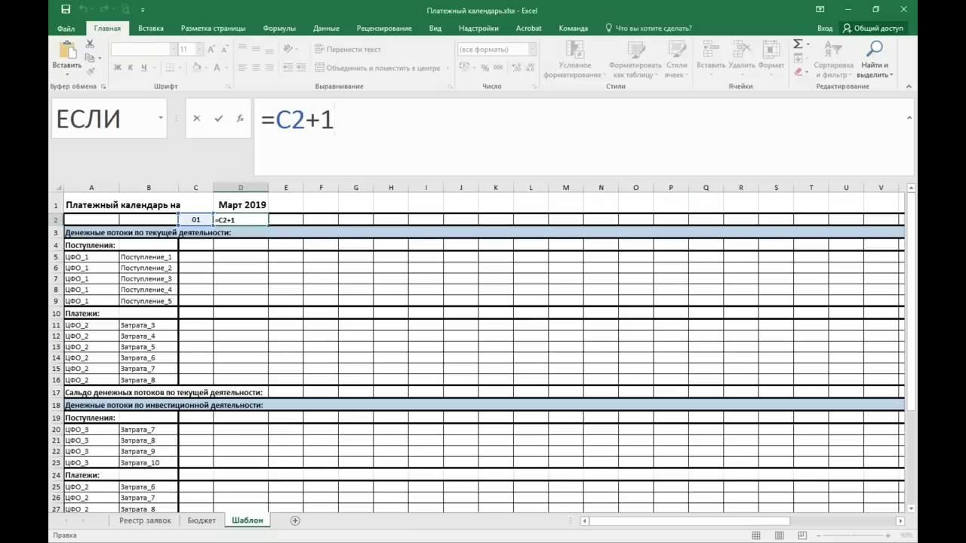
key("alt+Tab")
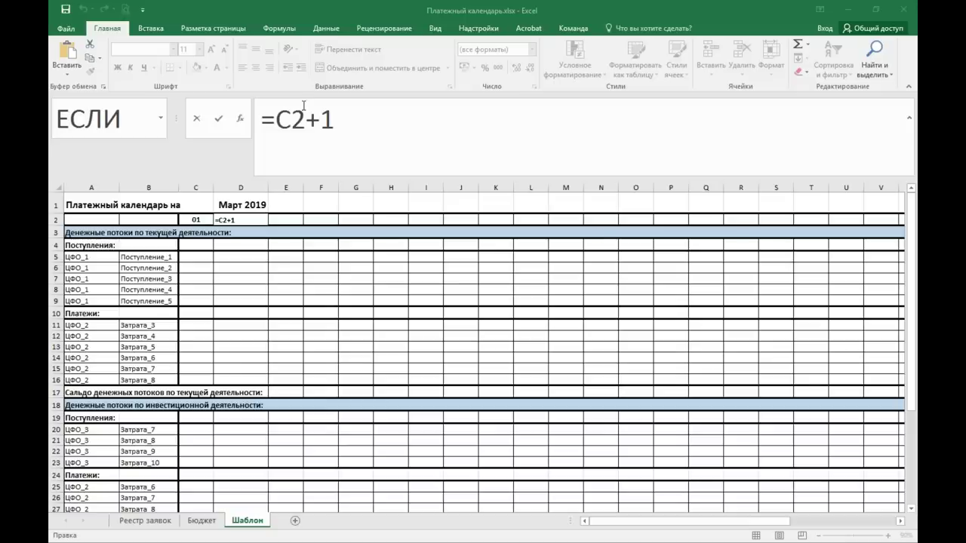
left_click(279, 113)
left_click(262, 119)
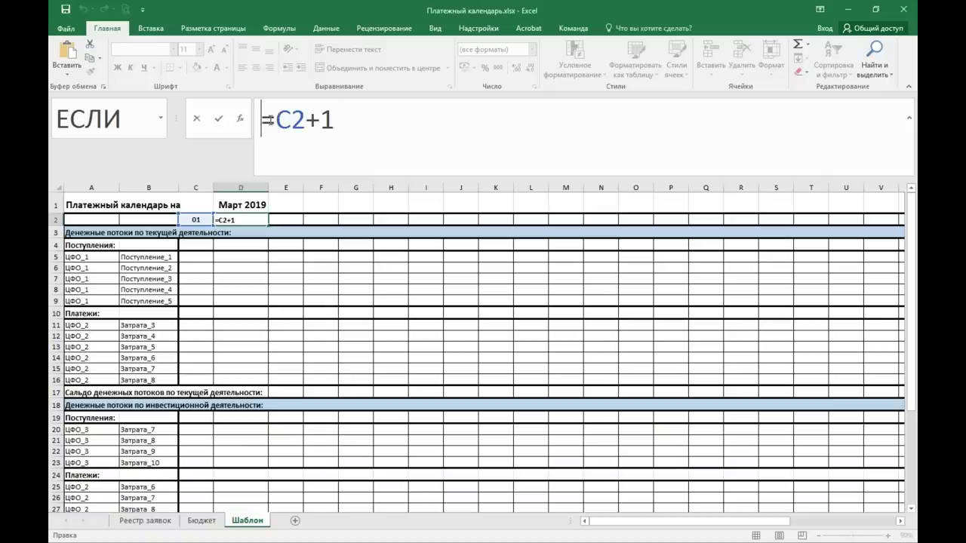
Step: Build the condition ЕСЛИ(МЕСЯЦ(C2+1)=МЕСЯЦ($D$1) in D2, making D1 absolute with F4
type("Ес")
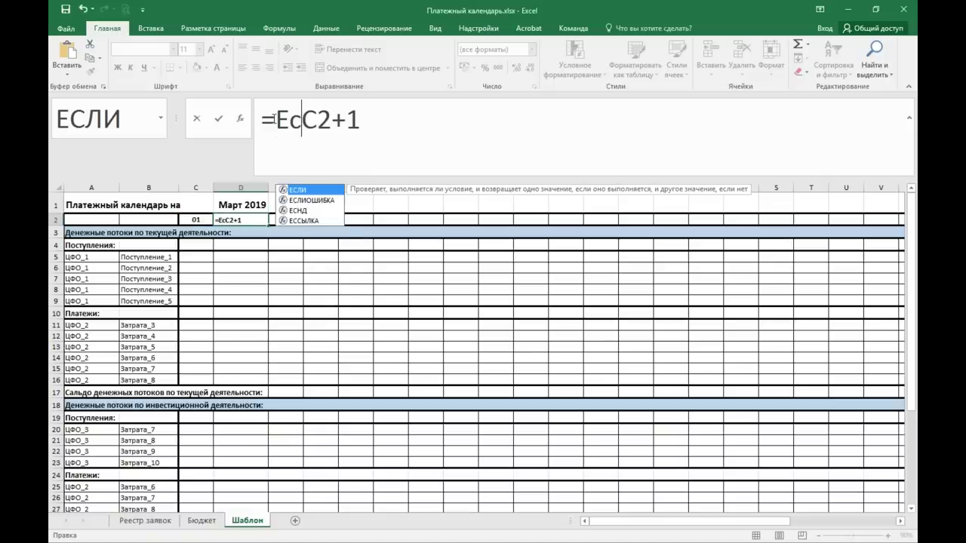
double_click(320, 192)
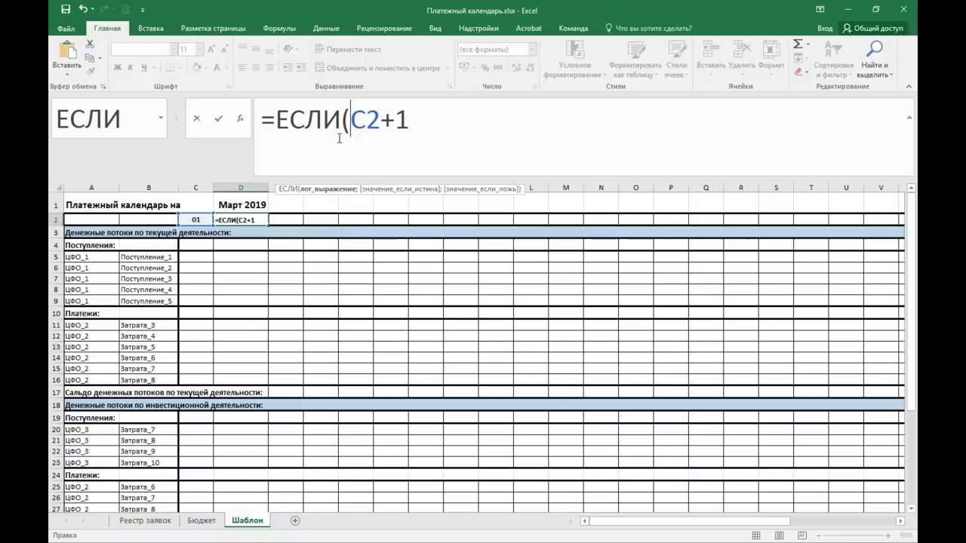
type("мес")
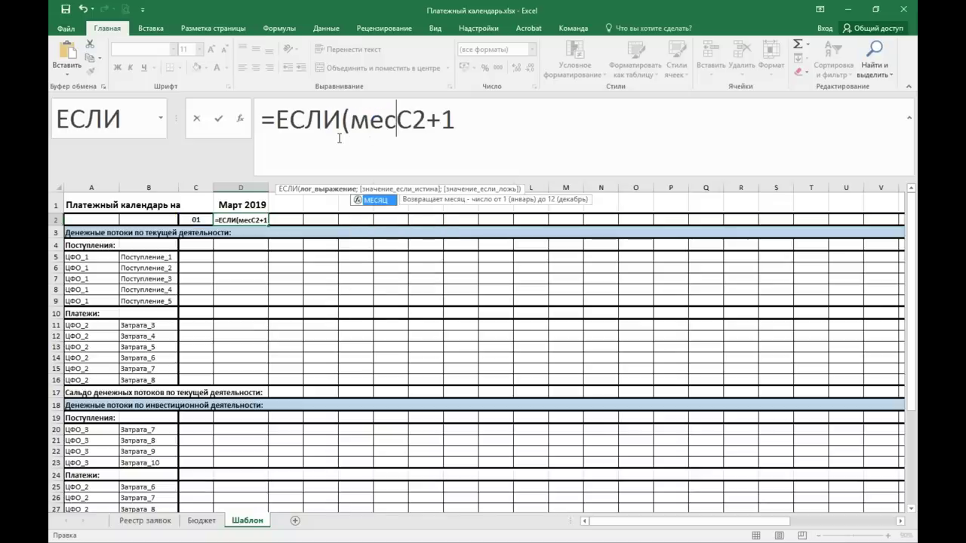
double_click(375, 200)
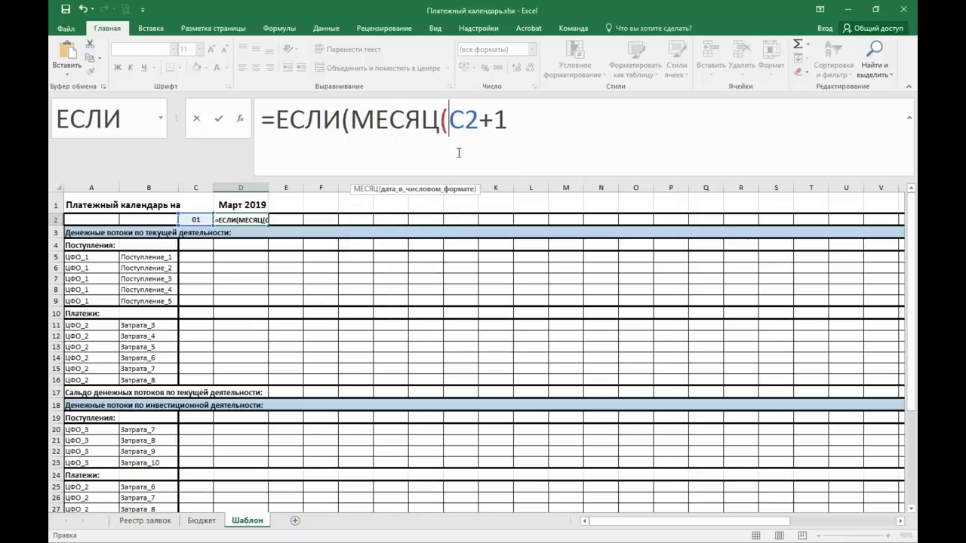
type(")")
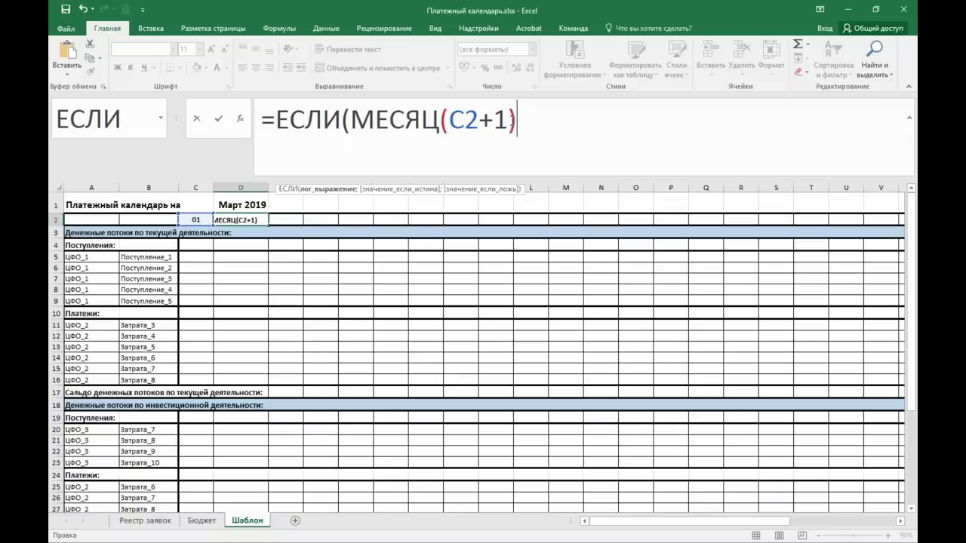
type("=мес")
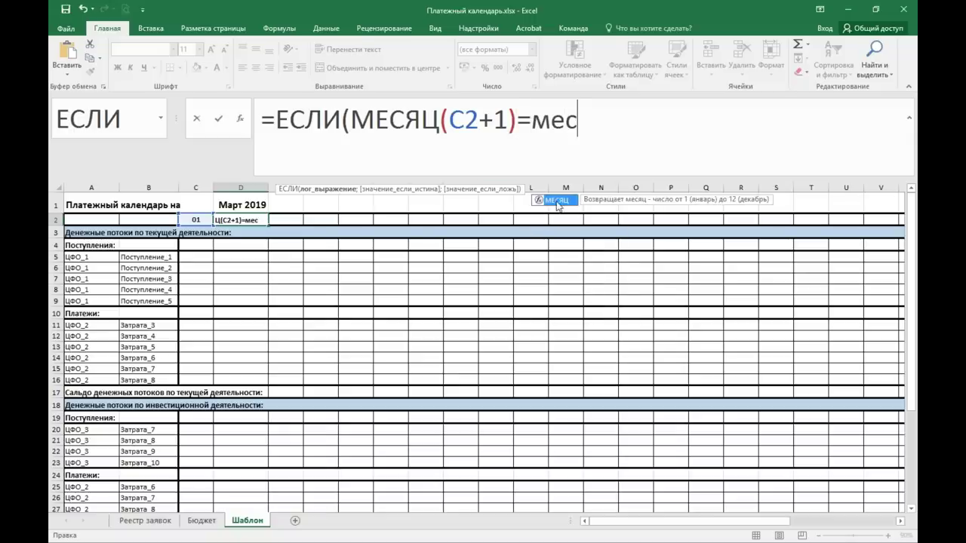
key("Tab")
left_click(248, 202)
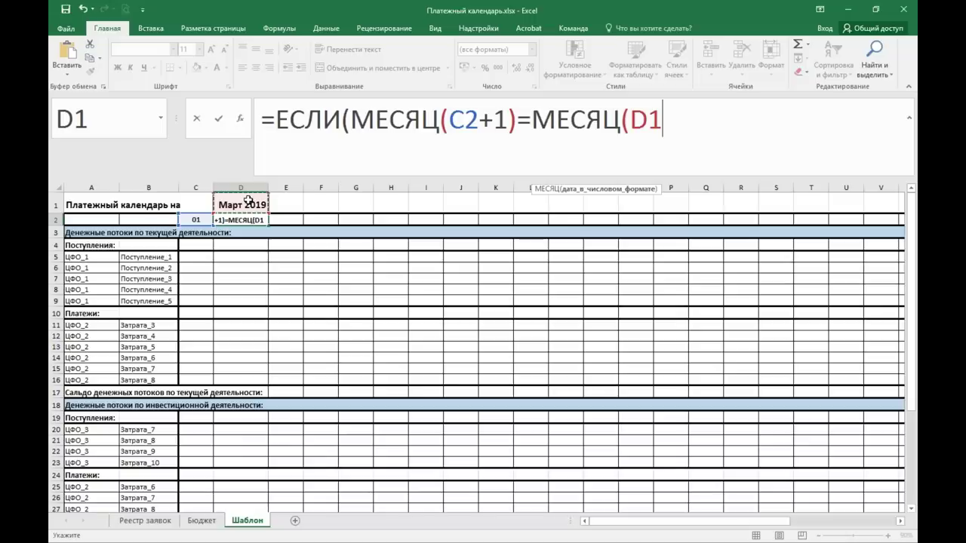
key("F4")
type(")")
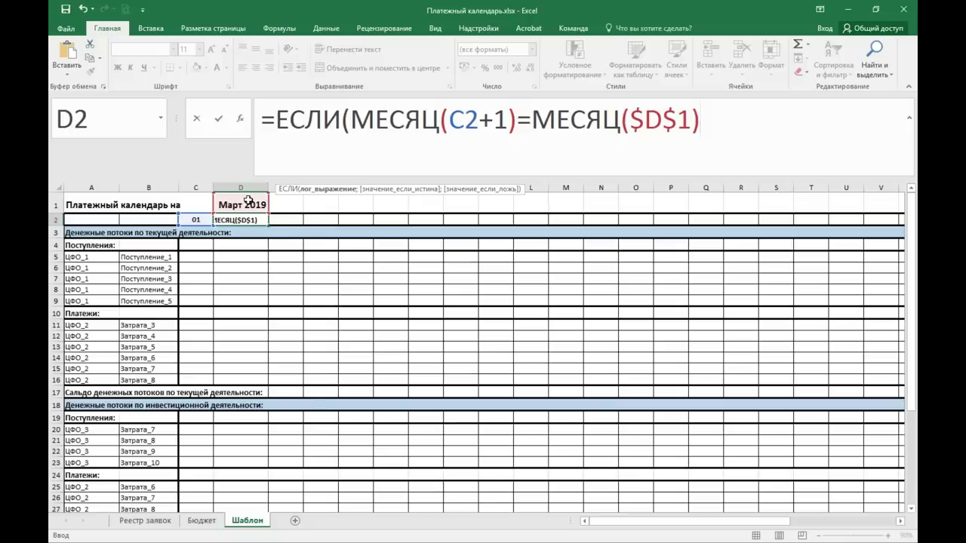
Step: Finish D2's formula with ;C2+1;"") and commit it
type(";")
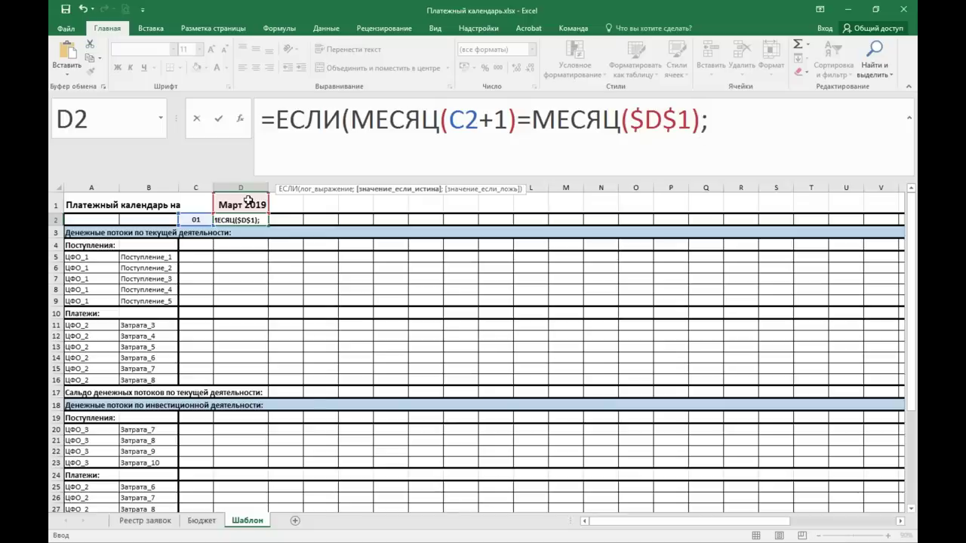
left_click(205, 218)
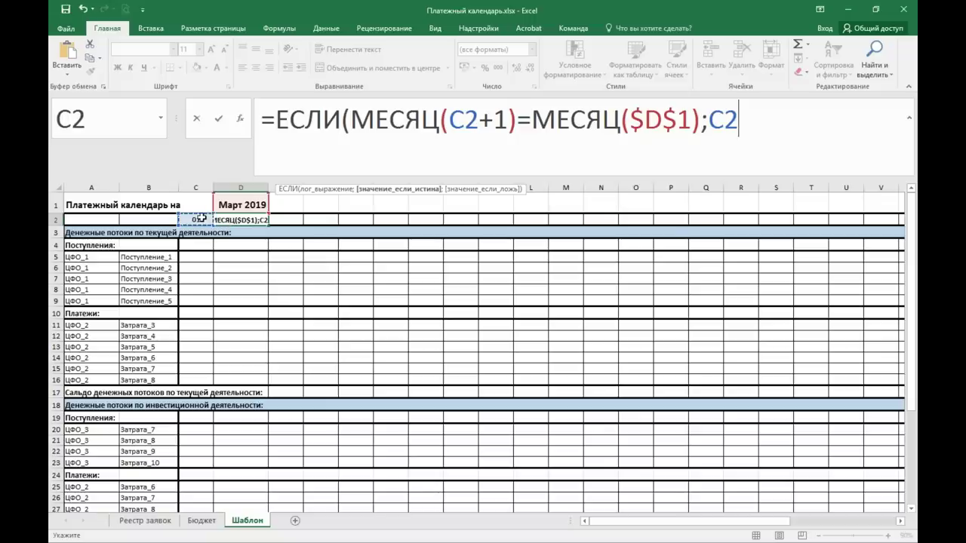
type("+")
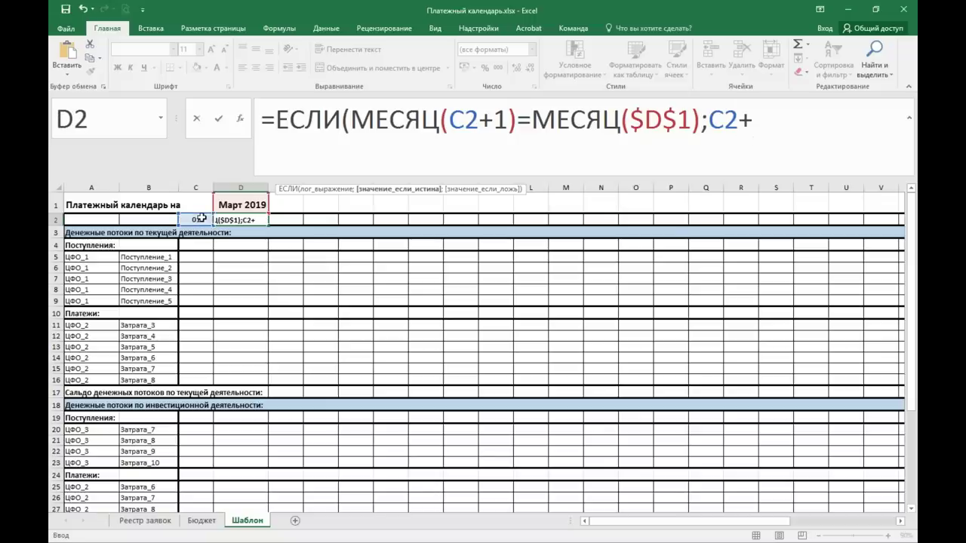
type("1")
type(";")
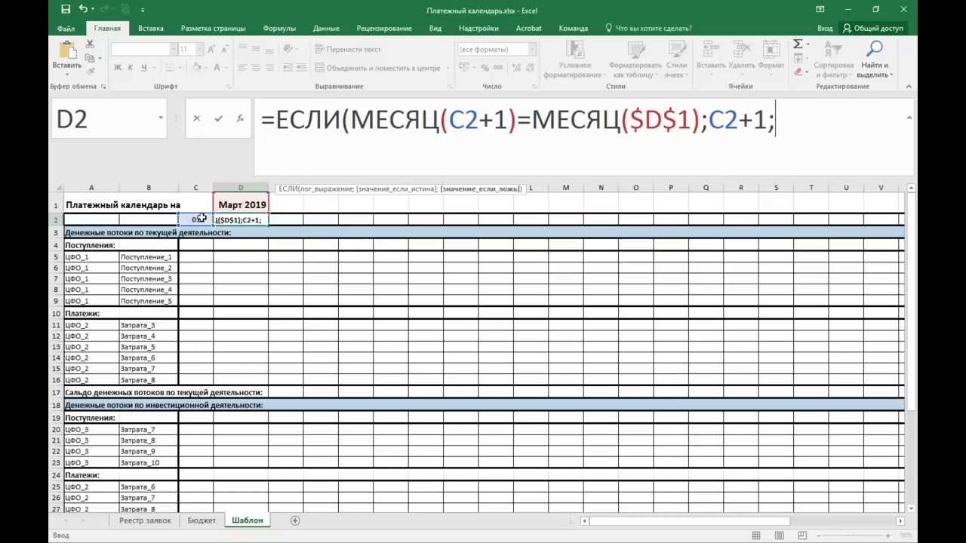
type("\"\"")
type(")")
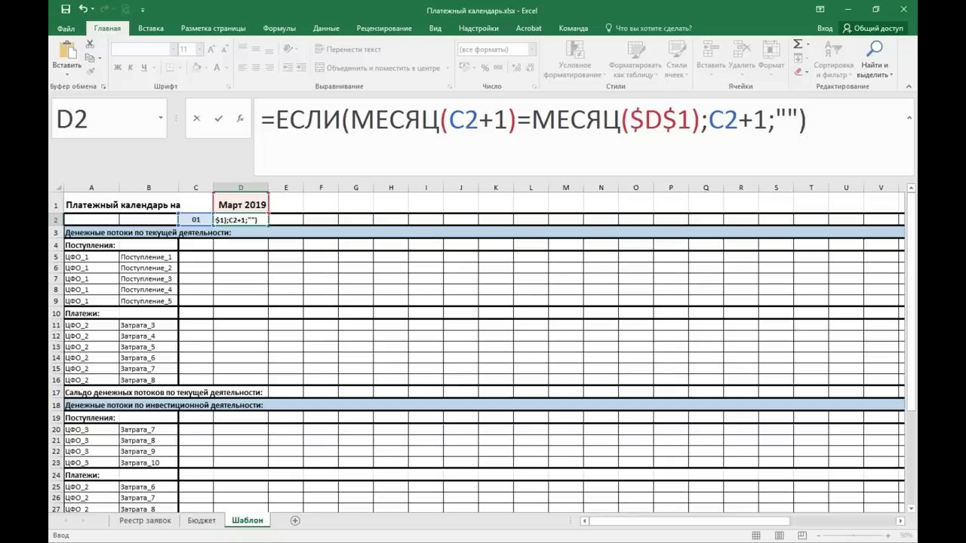
key("Return")
left_click(249, 218)
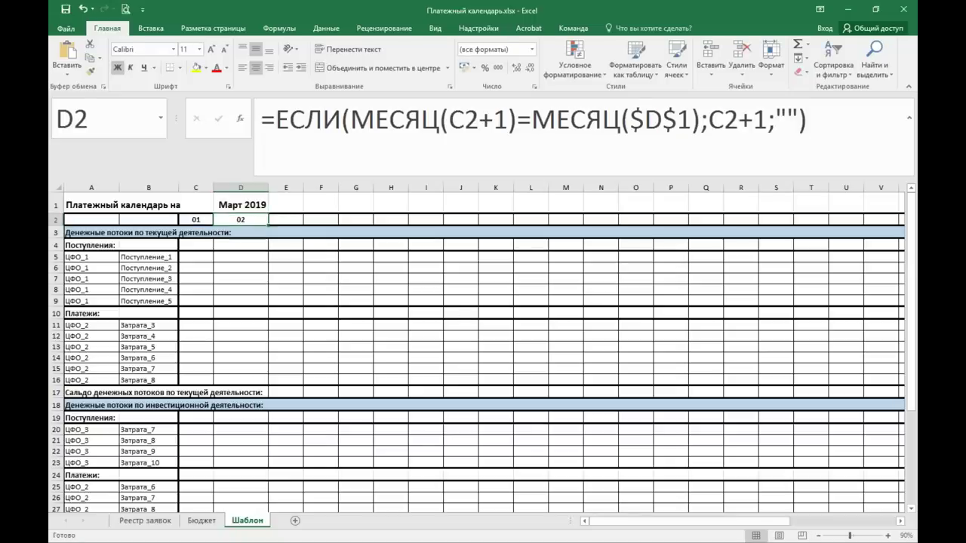
Step: Fill D2's day formula right to column AG, producing days 01–31 for March 2019, then select D1
mouse_move(268, 224)
left_mouse_down()
mouse_move(749, 234)
mouse_move(904, 224)
left_mouse_up()
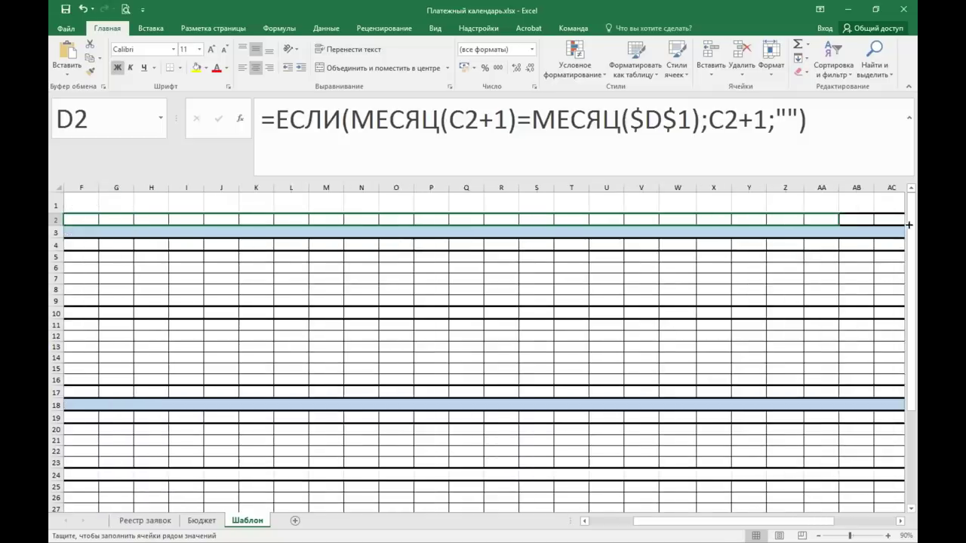
left_click_drag(904, 224, 767, 227)
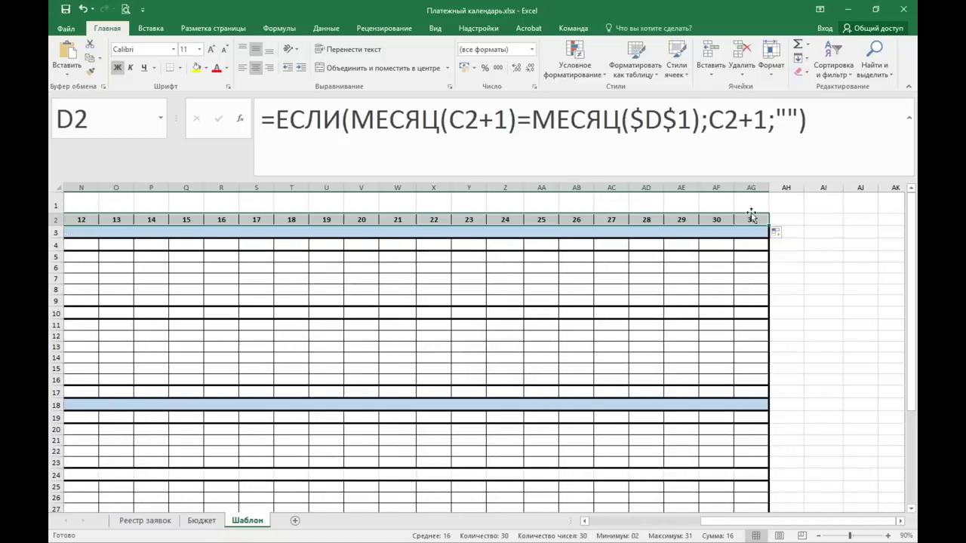
left_click_drag(801, 521, 634, 522)
left_click(258, 203)
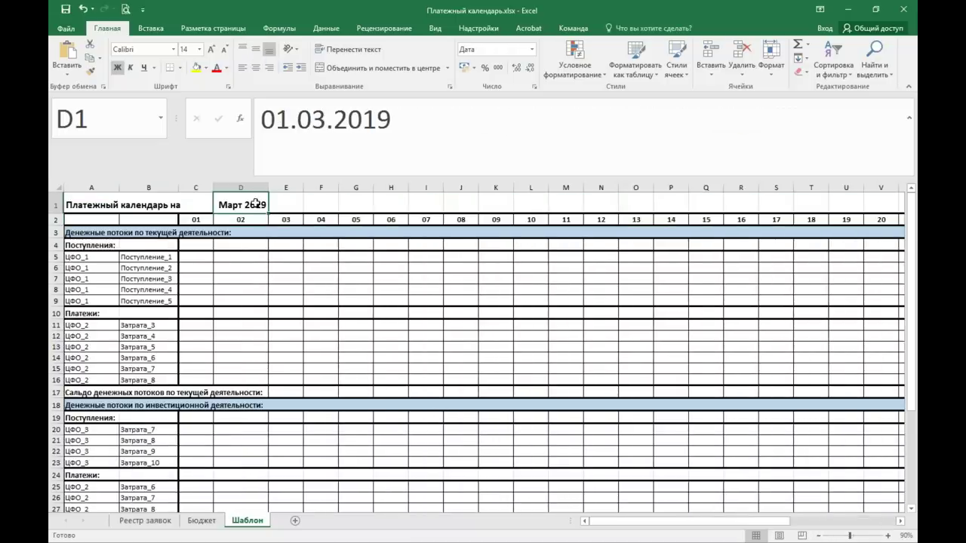
Step: Change the D1 date from 01.03.2019 to 01.04.2019
left_click_drag(326, 114, 312, 115)
type("4")
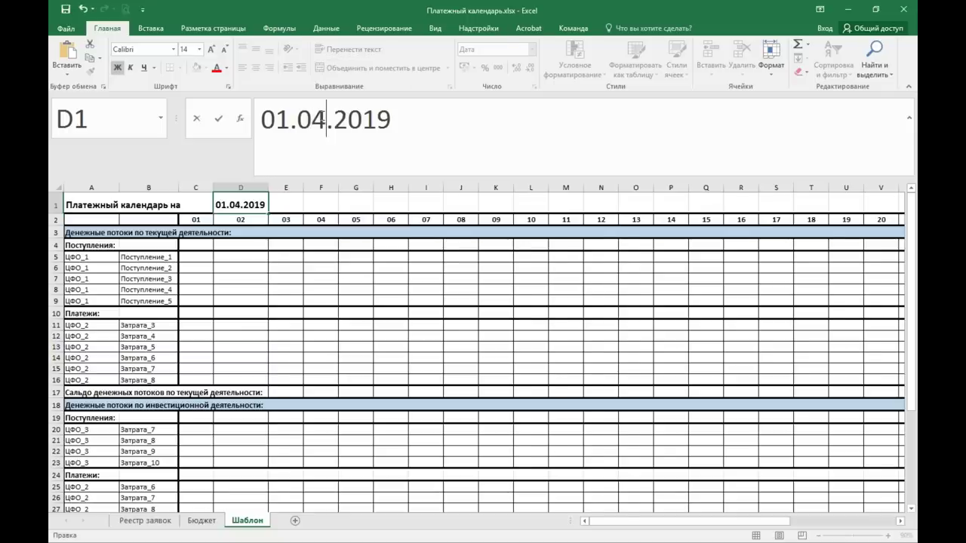
key("Return")
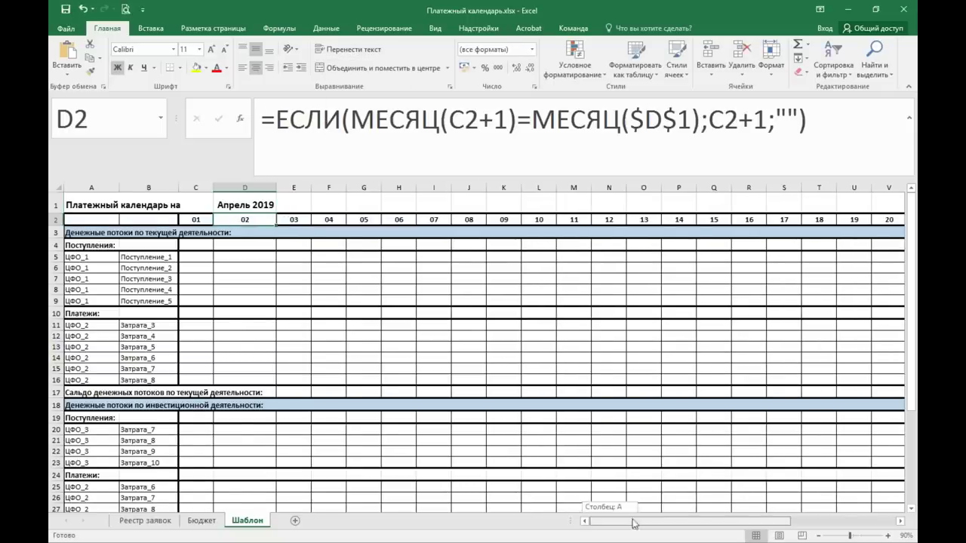
Step: Narrow column D and merge and center the month title across D1:E1
left_click_drag(598, 520, 703, 521)
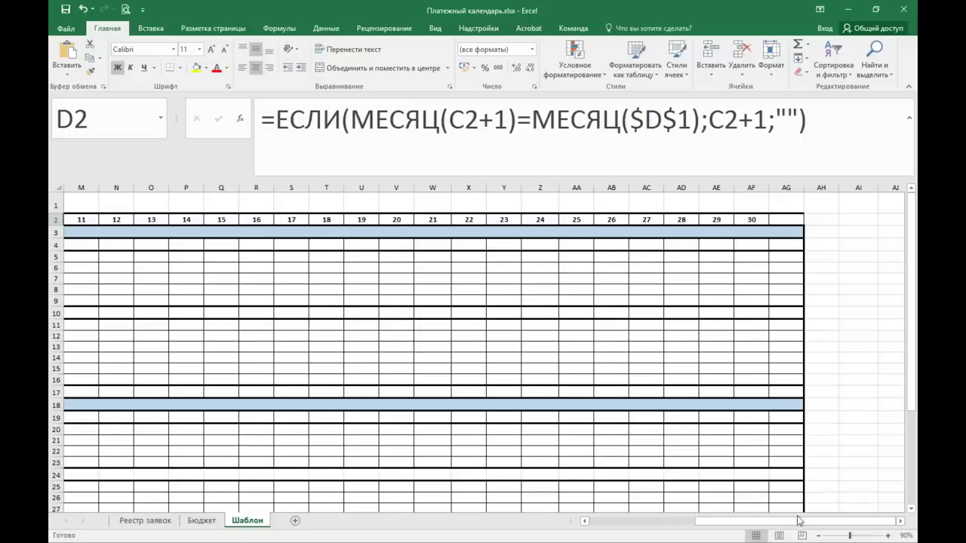
left_click_drag(800, 521, 694, 520)
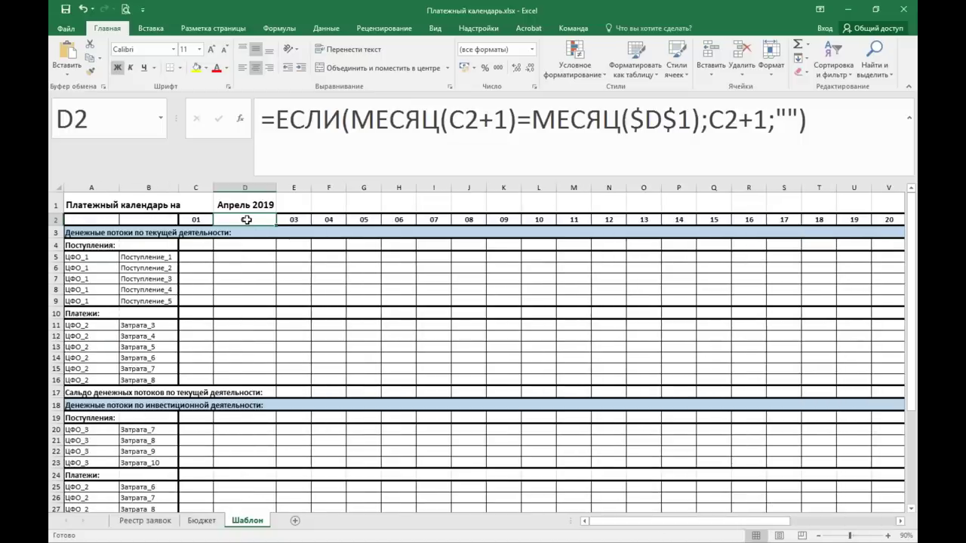
mouse_move(276, 187)
left_mouse_down()
mouse_move(259, 187)
mouse_move(277, 204)
mouse_move(251, 184)
left_mouse_up()
left_click(319, 68)
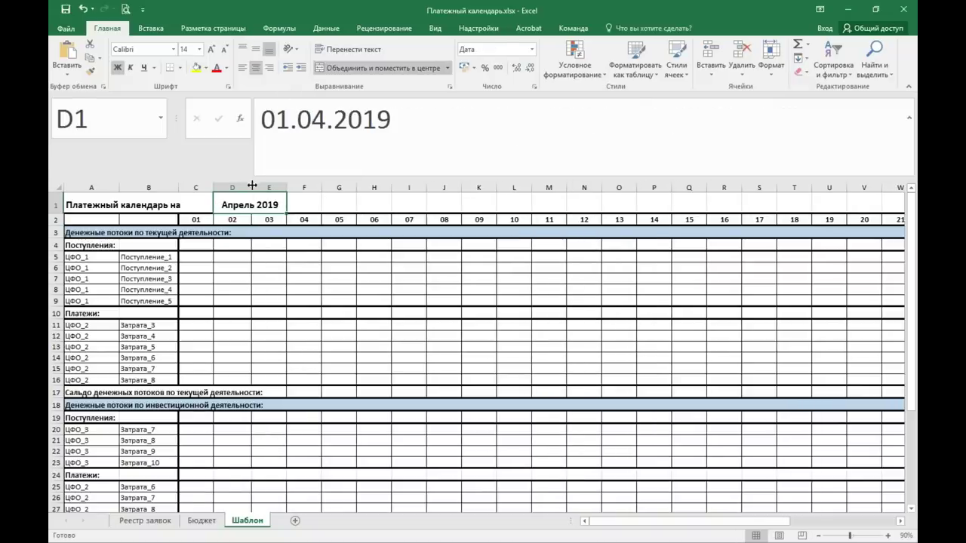
left_click(247, 219)
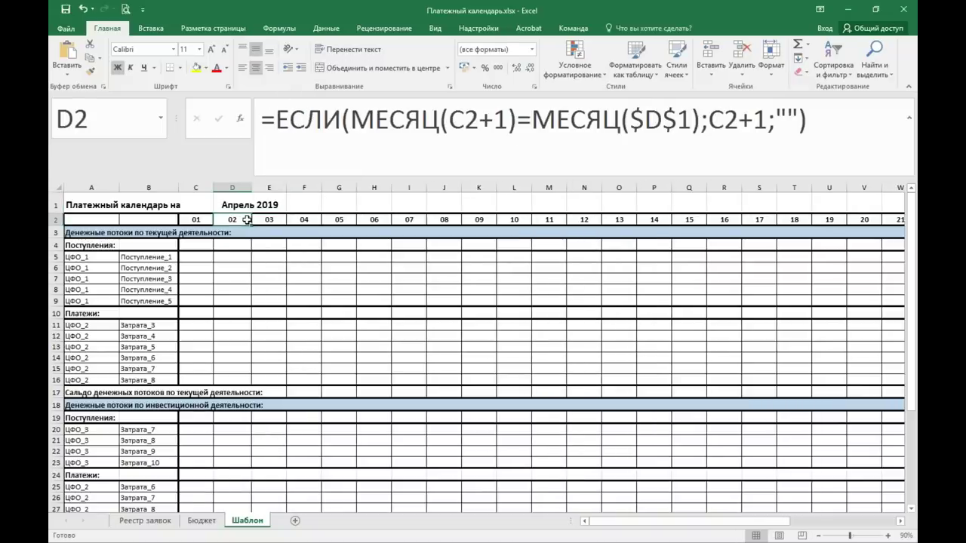
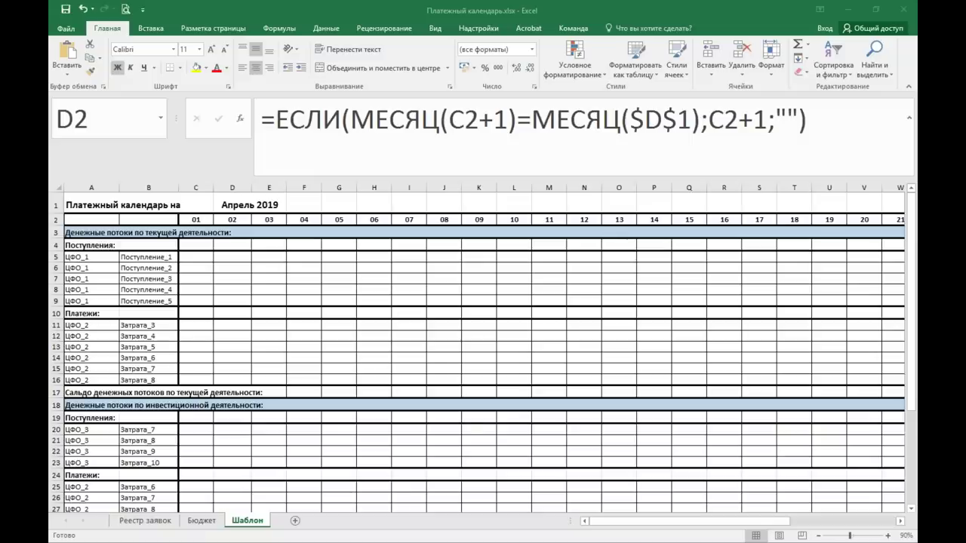
Step: Try selecting the day cells from C2 with Ctrl+Shift arrow keys, then cancel the oversized selection
left_click(229, 222)
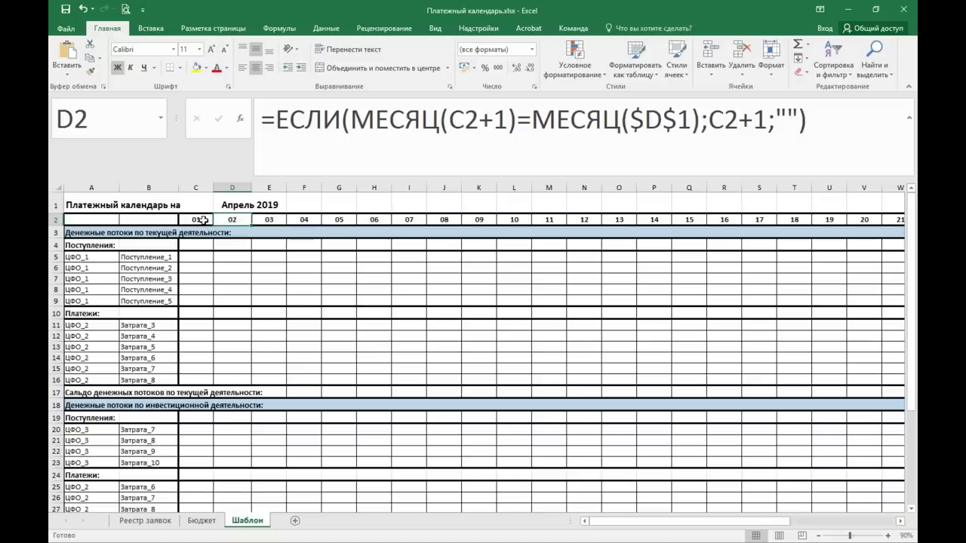
left_click_drag(203, 220, 481, 230)
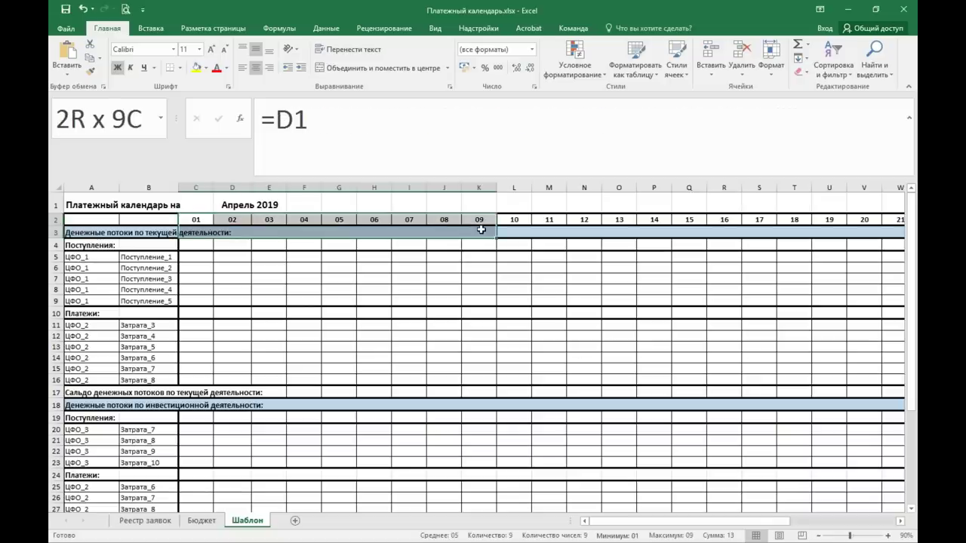
left_click_drag(91, 187, 137, 187)
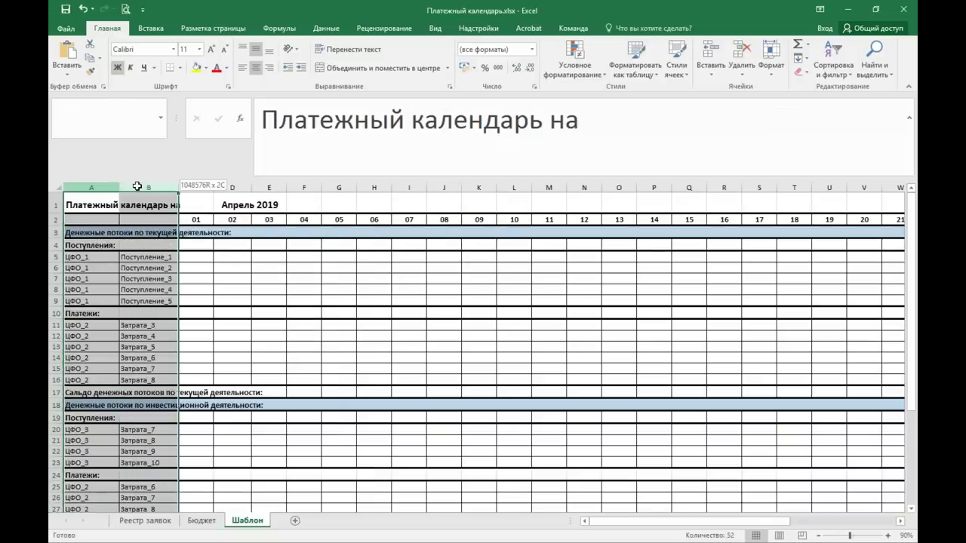
left_click(198, 220)
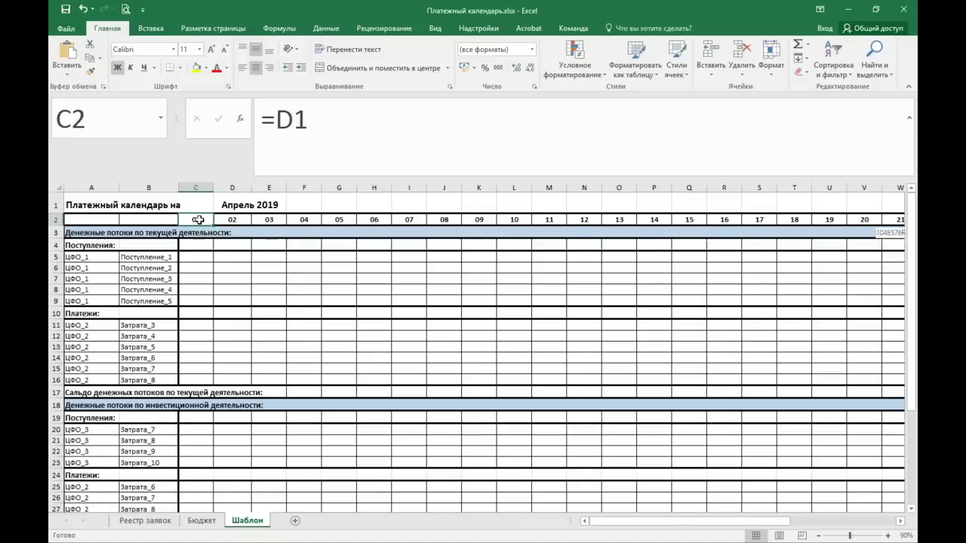
key("ctrl+shift+Right")
key("ctrl+shift+Down")
key("ctrl+shift+Up")
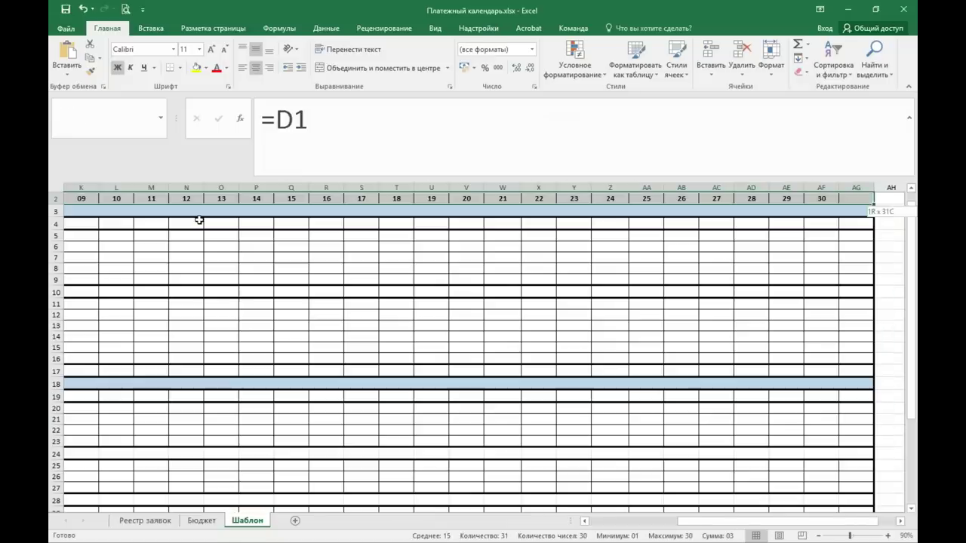
left_click(361, 337)
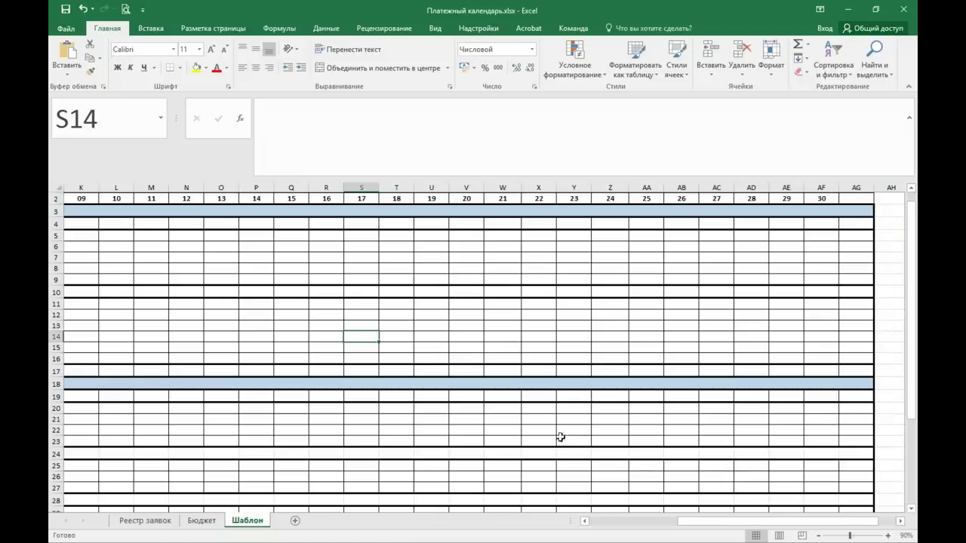
Step: Drag-select the full day grid from C2 across to AG and down to row 36
left_click_drag(708, 521, 618, 521)
mouse_move(196, 201)
left_mouse_down()
mouse_move(898, 204)
mouse_move(841, 202)
left_mouse_up()
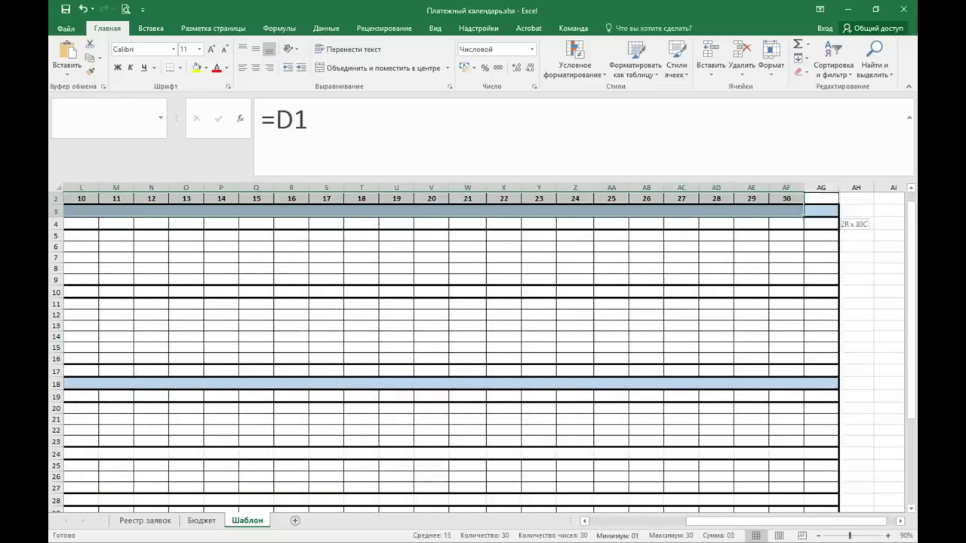
mouse_move(846, 215)
left_mouse_down()
mouse_move(820, 521)
mouse_move(813, 484)
left_mouse_up()
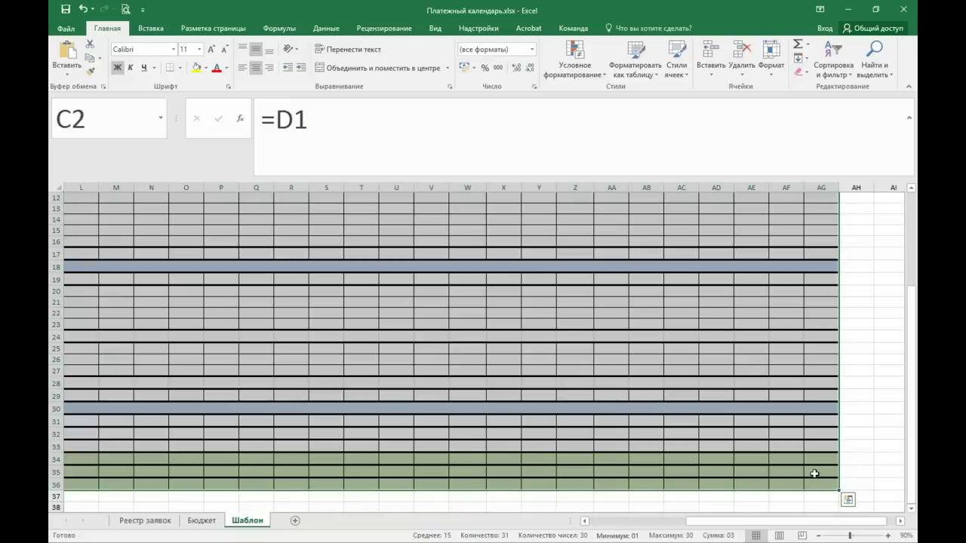
left_click_drag(727, 522, 586, 521)
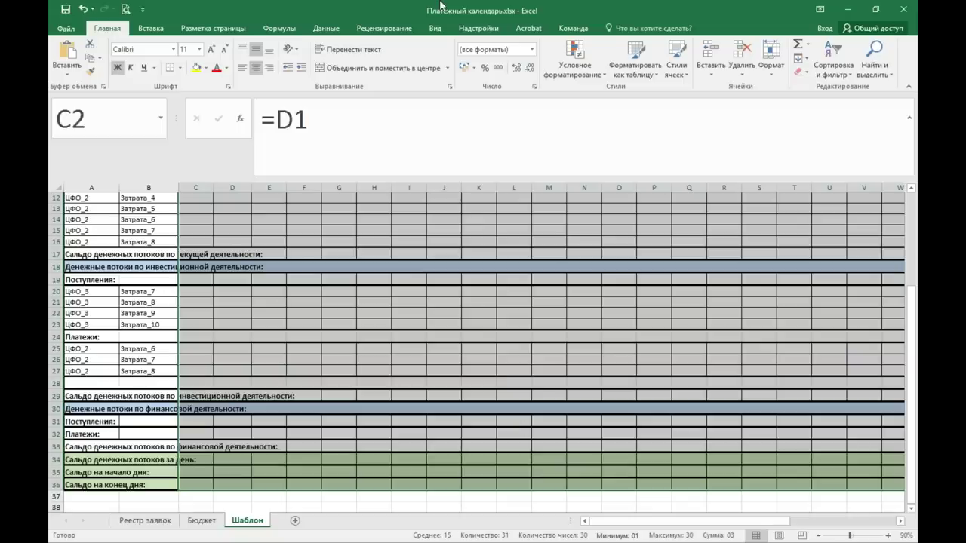
left_click(576, 58)
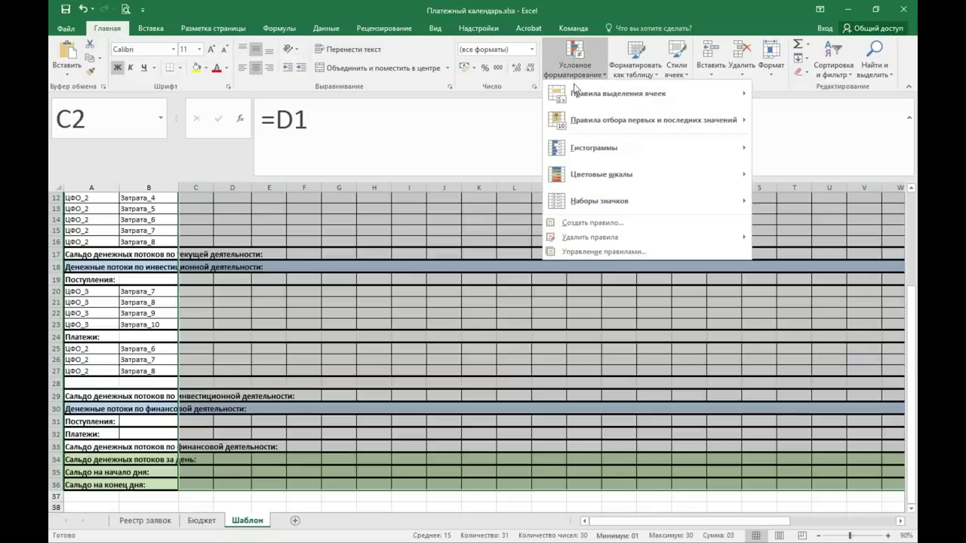
Step: Create a new formula-based formatting rule =ДЕНЬНЕД(C$2)=7 to detect Saturdays
left_click(590, 223)
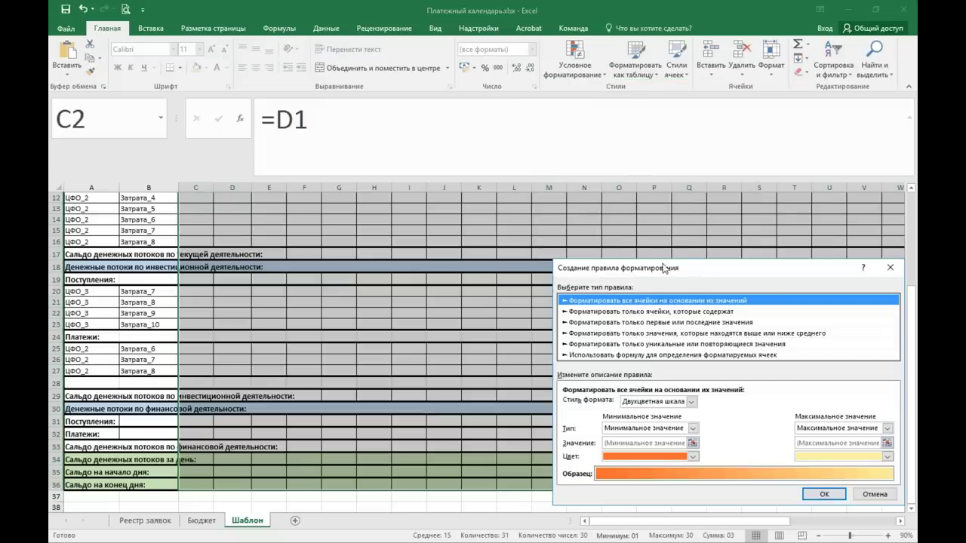
left_click_drag(683, 266, 545, 60)
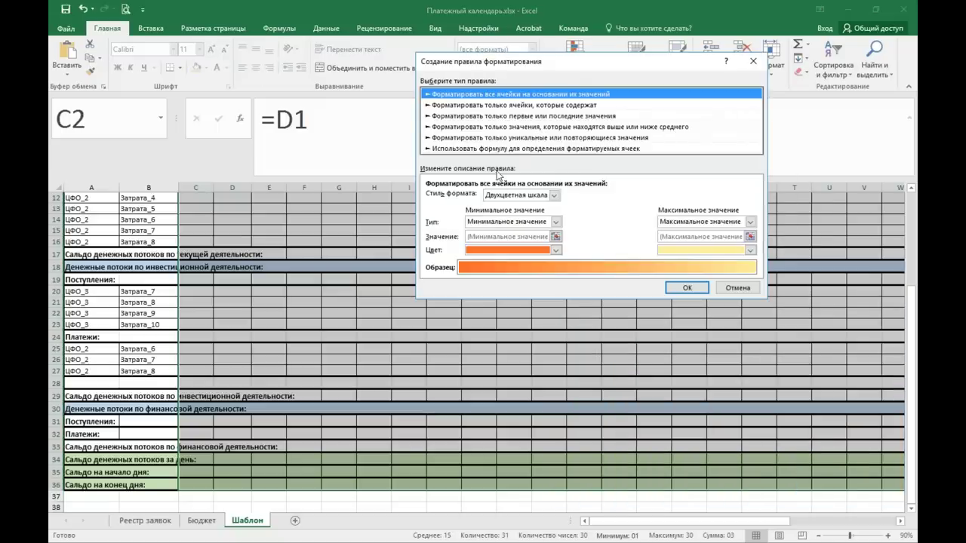
left_click(485, 149)
left_click(457, 198)
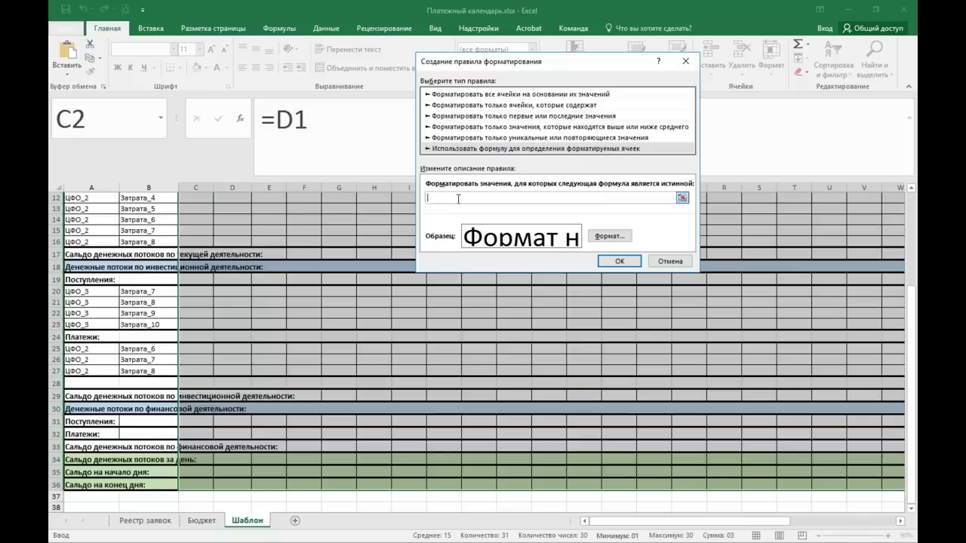
type("=ДЕНЬНЕД")
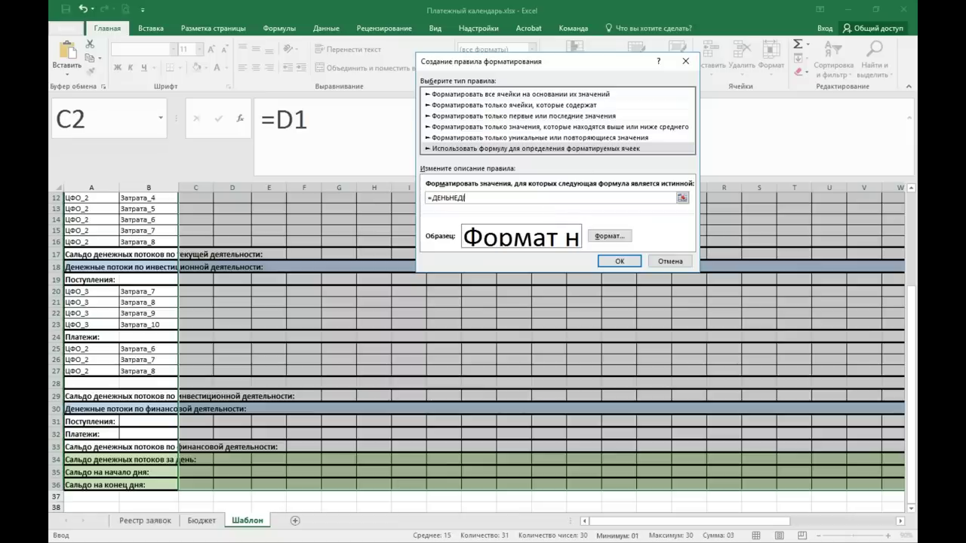
left_click_drag(913, 332, 913, 217)
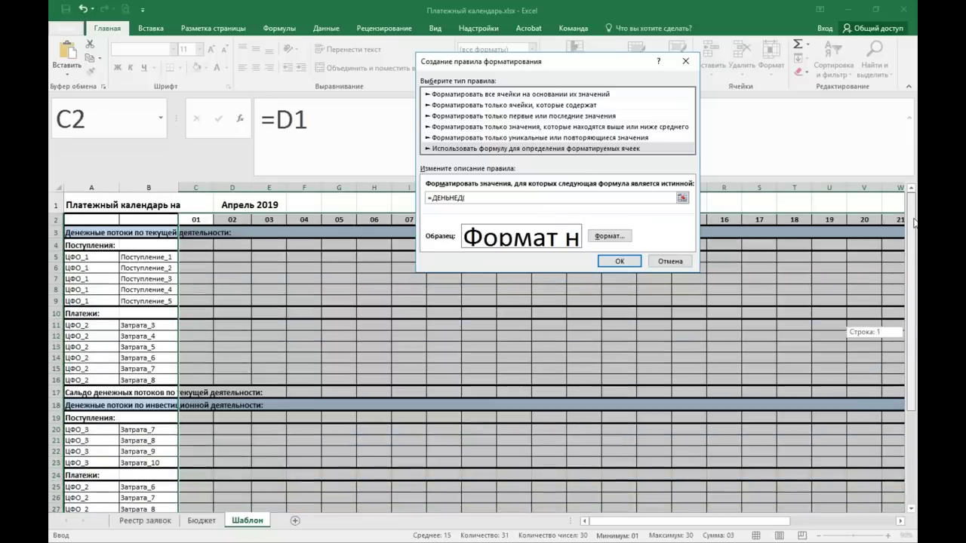
left_click(197, 219)
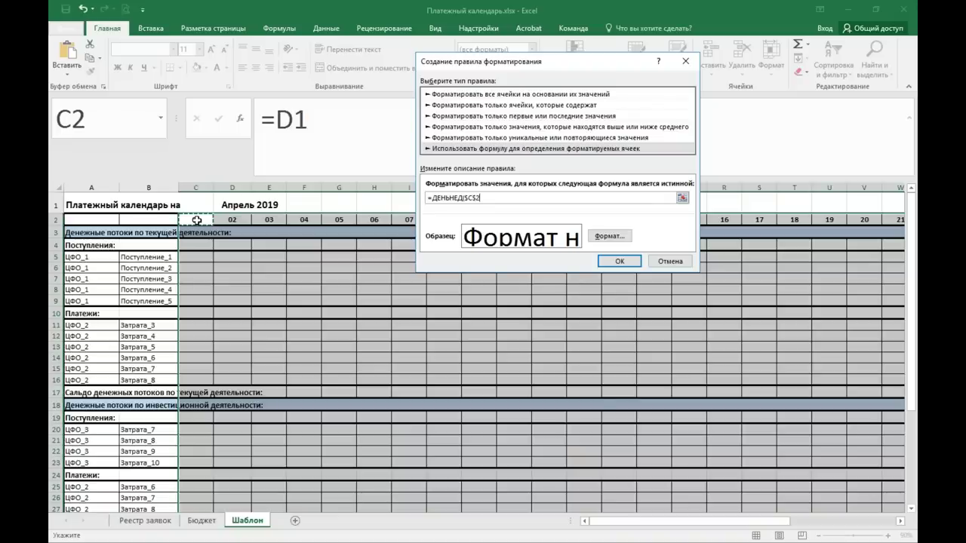
key("F4")
key("F4")
key("F4")
key("F4")
key("F4")
key("F4")
key("F2")
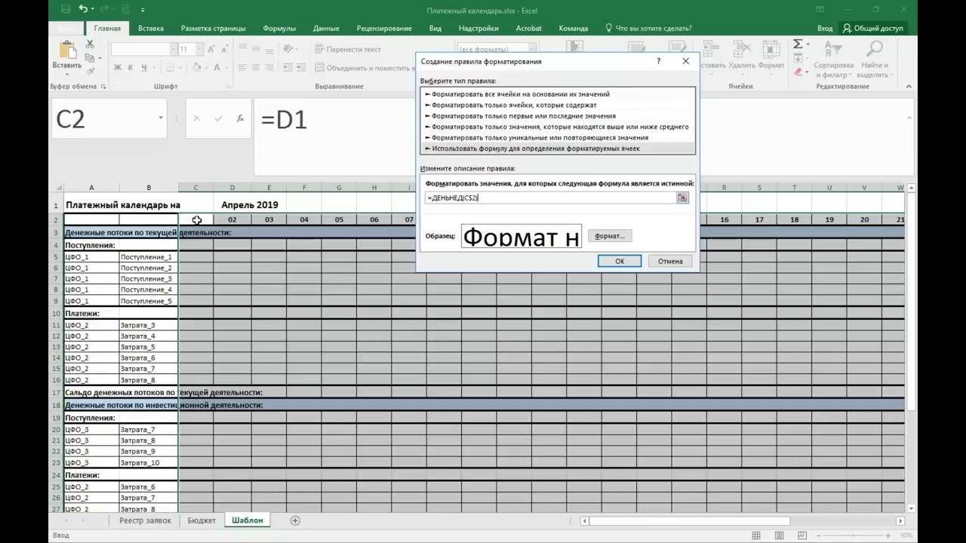
type("=7")
Step: Extend the rule to =ИЛИ(ДЕНЬНЕД(C$2)=7;ДЕНЬНЕД(C$2)=1) so Sundays also match
left_click(431, 196)
type("ИЛИ(")
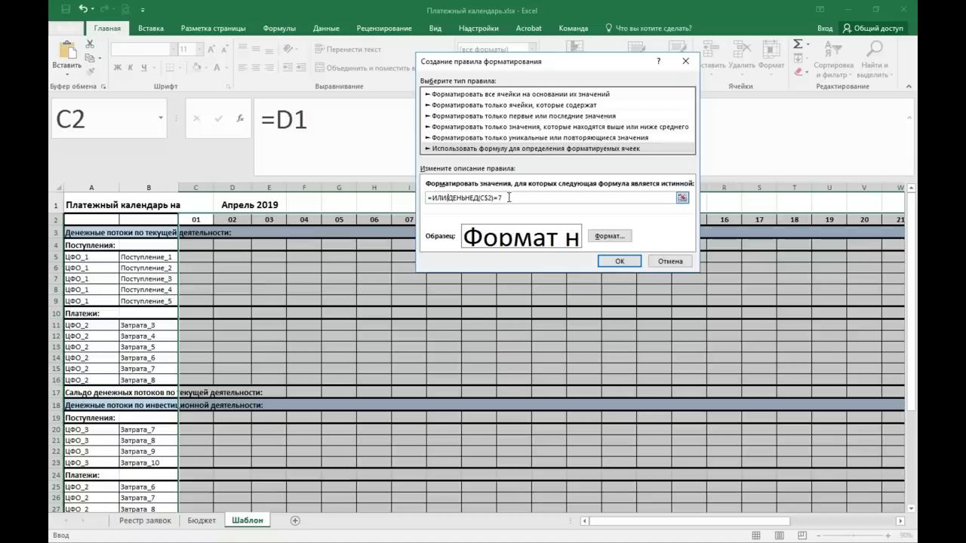
left_click(509, 197)
type(";")
left_click_drag(448, 197, 501, 197)
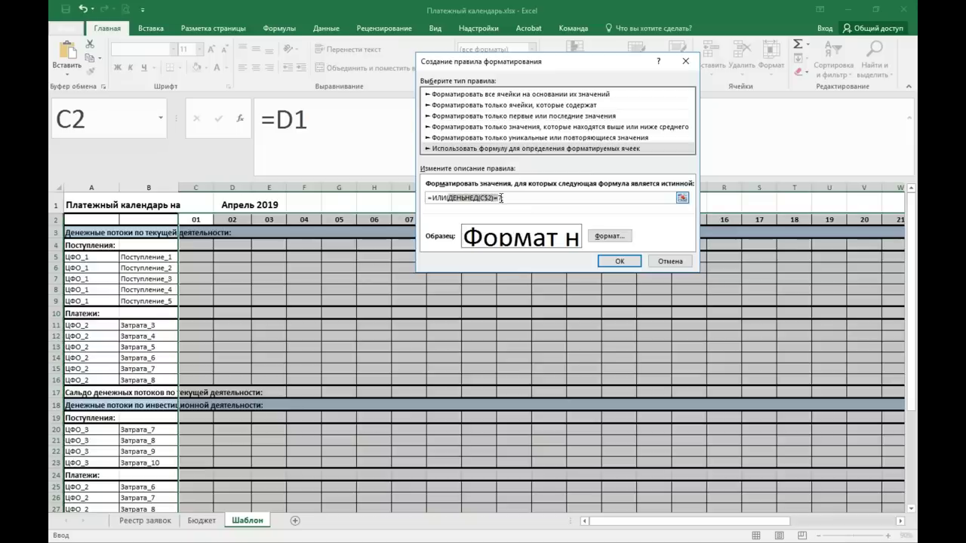
right_click(494, 199)
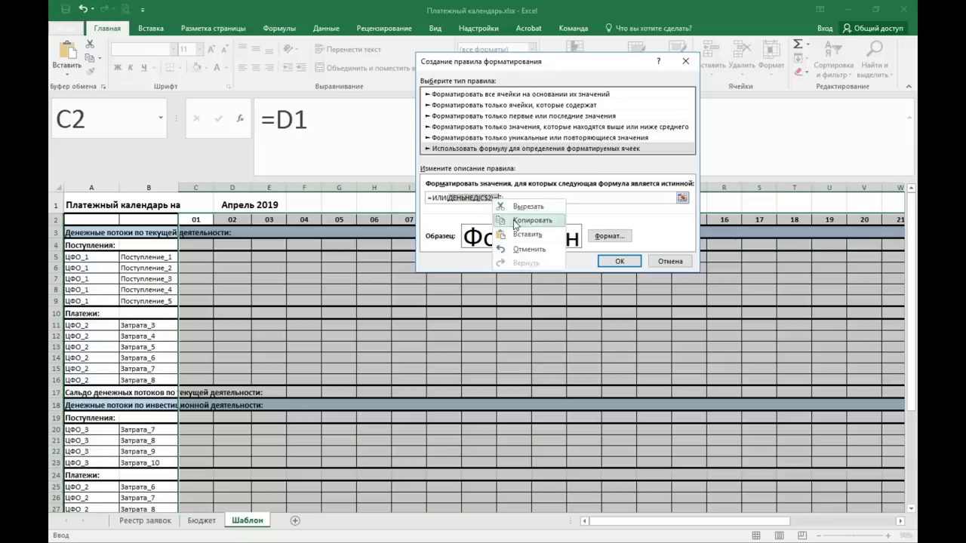
left_click(516, 220)
left_click(507, 198)
right_click(510, 198)
left_click(534, 235)
key("BackSpace")
type("1")
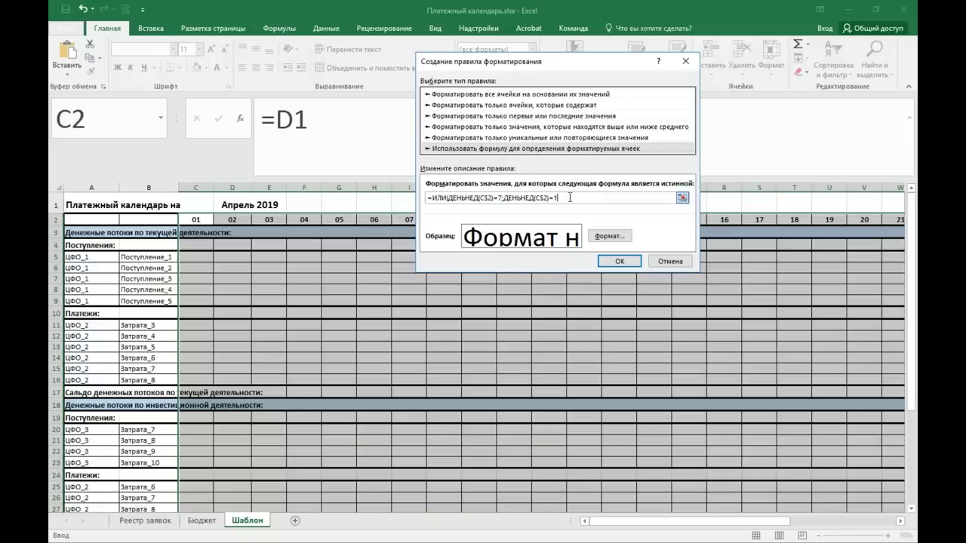
type(")")
Step: Set the rule's format to a peach fill colour
left_click(604, 237)
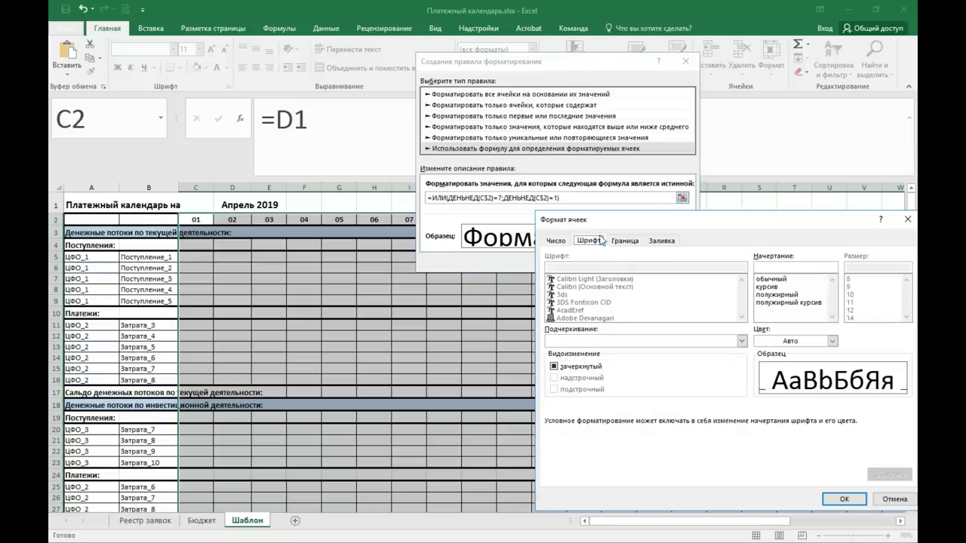
left_click(627, 242)
left_click(662, 241)
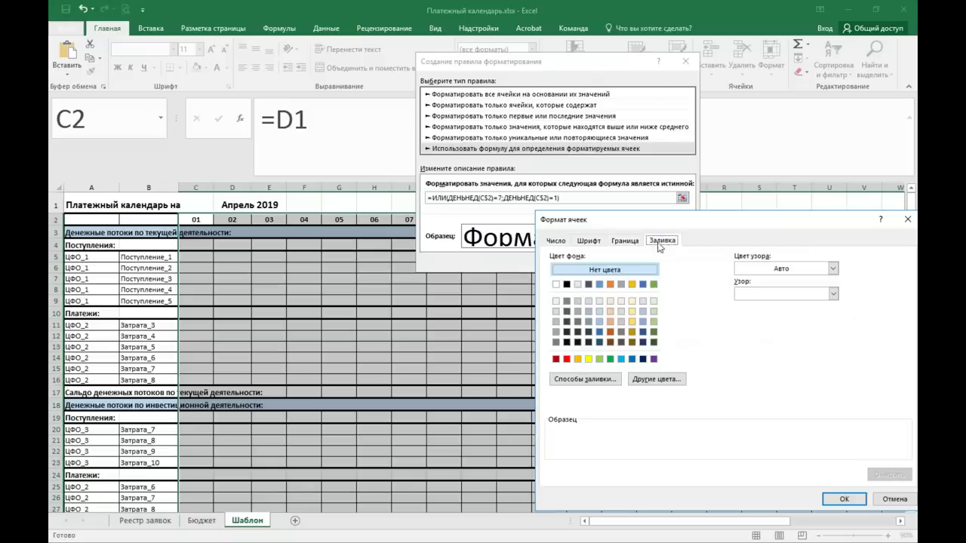
left_click(611, 326)
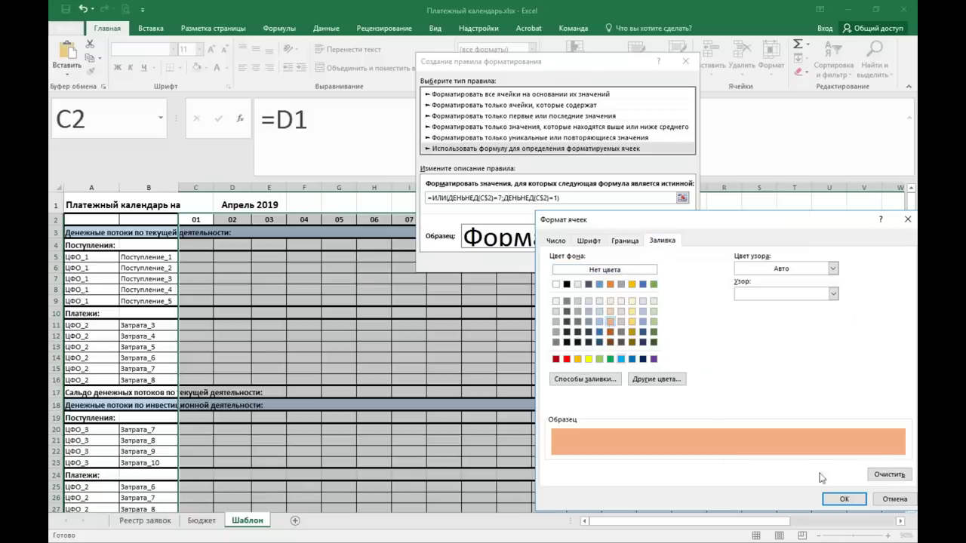
left_click(839, 499)
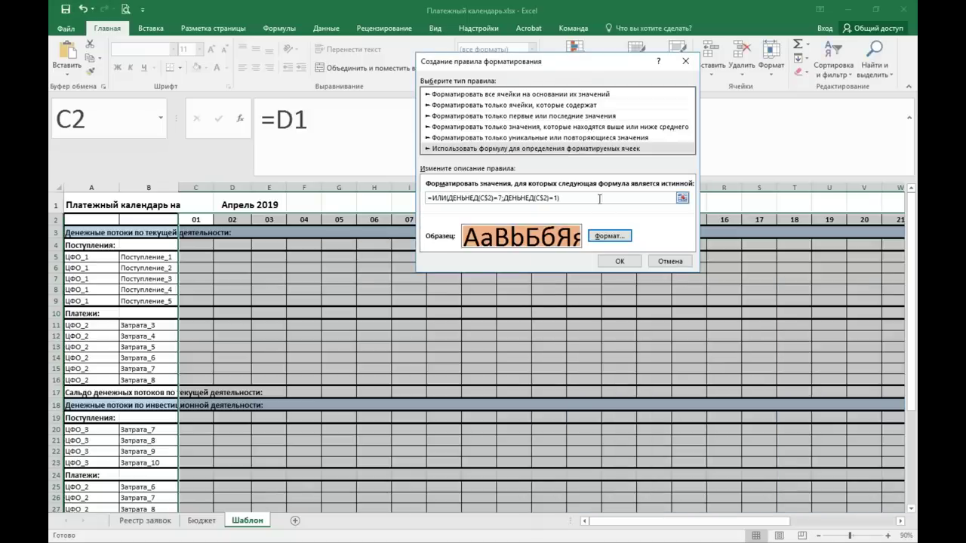
Step: Copy the rule formula and apply the weekend formatting rule
left_click_drag(559, 198, 424, 198)
right_click(441, 195)
left_click(466, 219)
left_click(619, 261)
left_click(347, 198)
left_click(274, 119)
Step: Paste the weekend formula as text into G1 and set its font size to 28
right_click(278, 116)
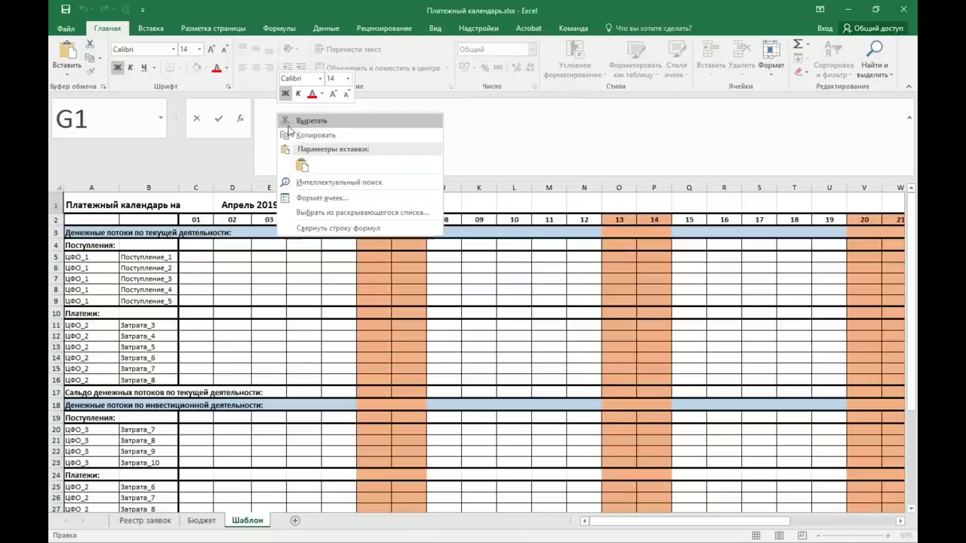
left_click(301, 165)
left_click(264, 119)
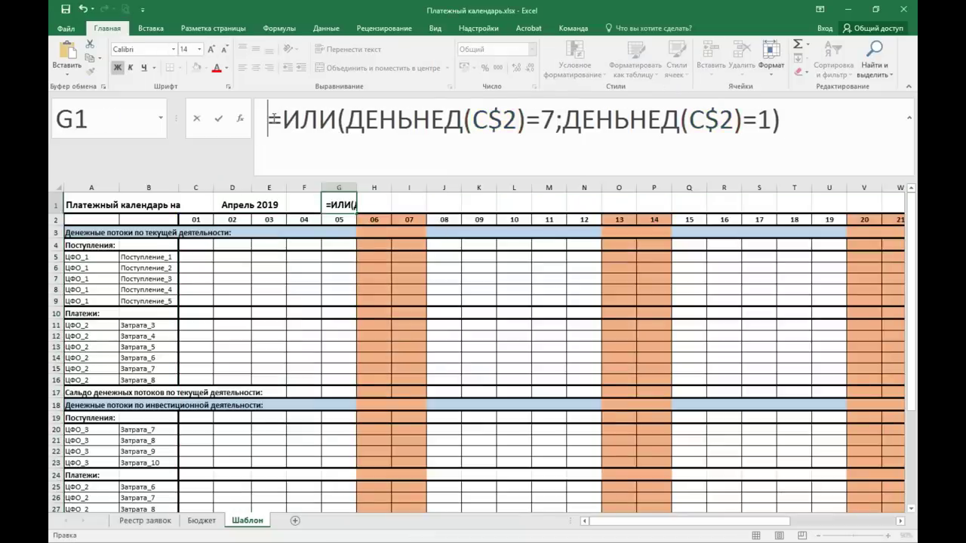
key("Return")
left_click(330, 203)
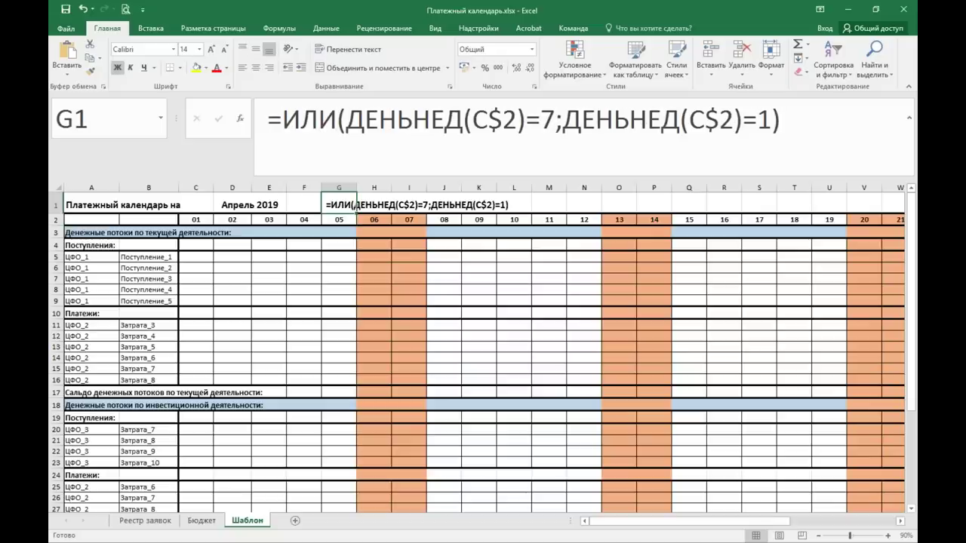
left_click(199, 49)
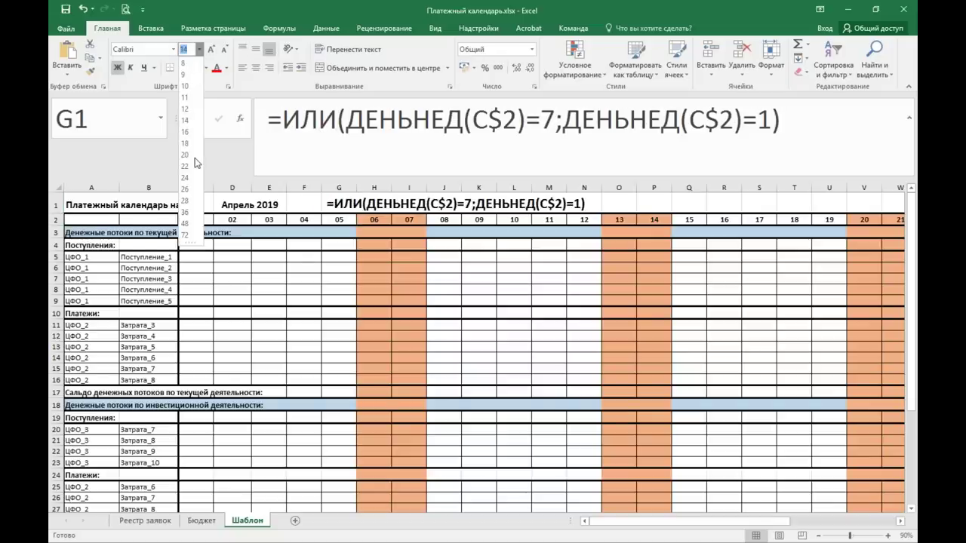
left_click(188, 202)
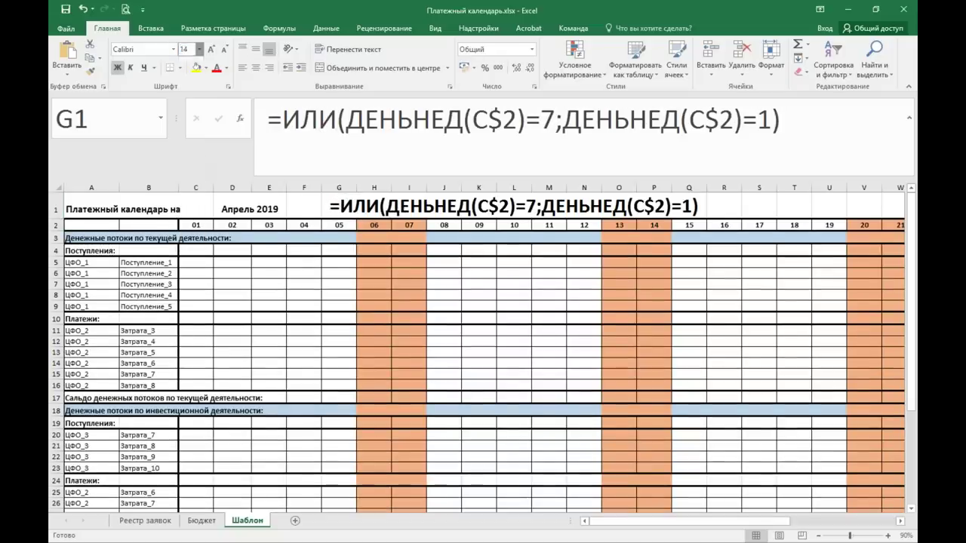
left_click(375, 294)
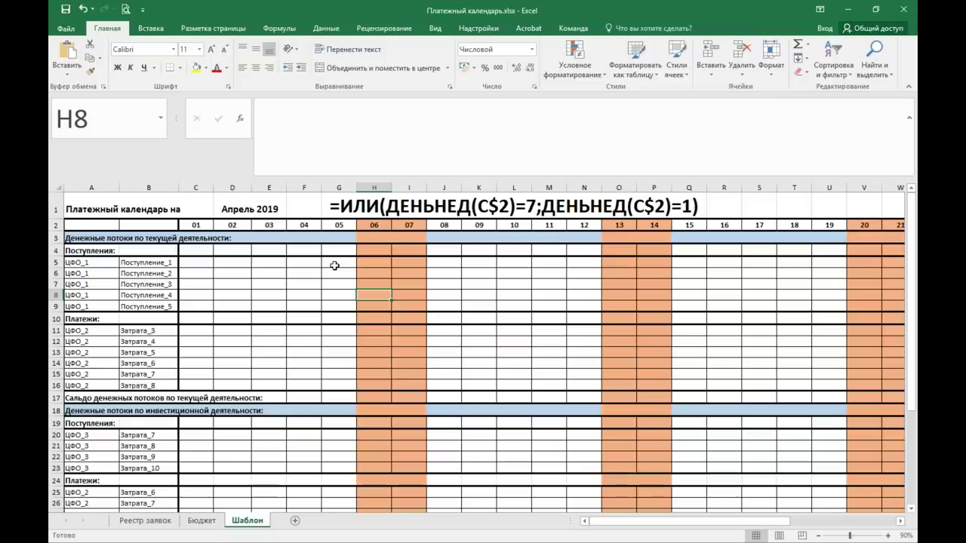
left_click(253, 209)
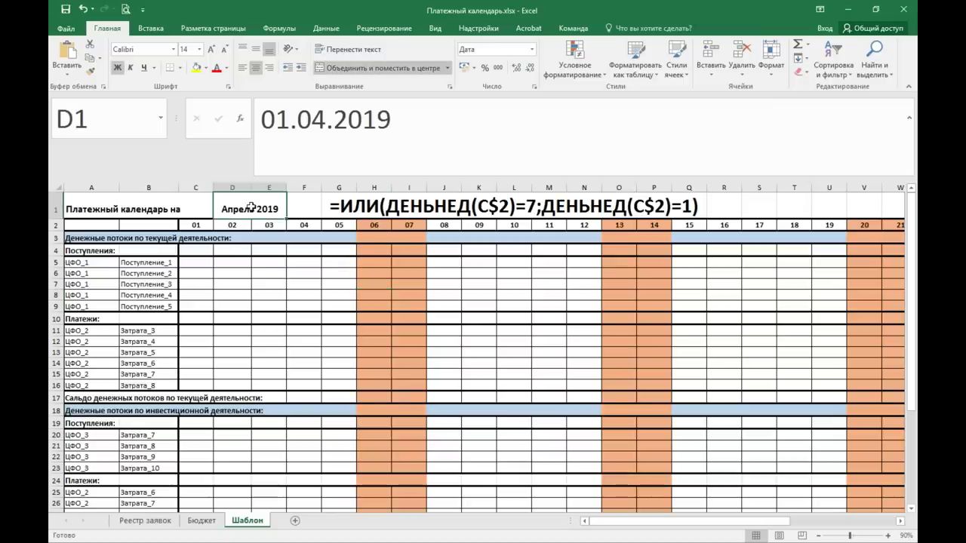
Step: Change the D1 date from 01.04.2019 to 01.03.2019 (March 2019)
left_click(281, 119)
left_click_drag(276, 118, 327, 119)
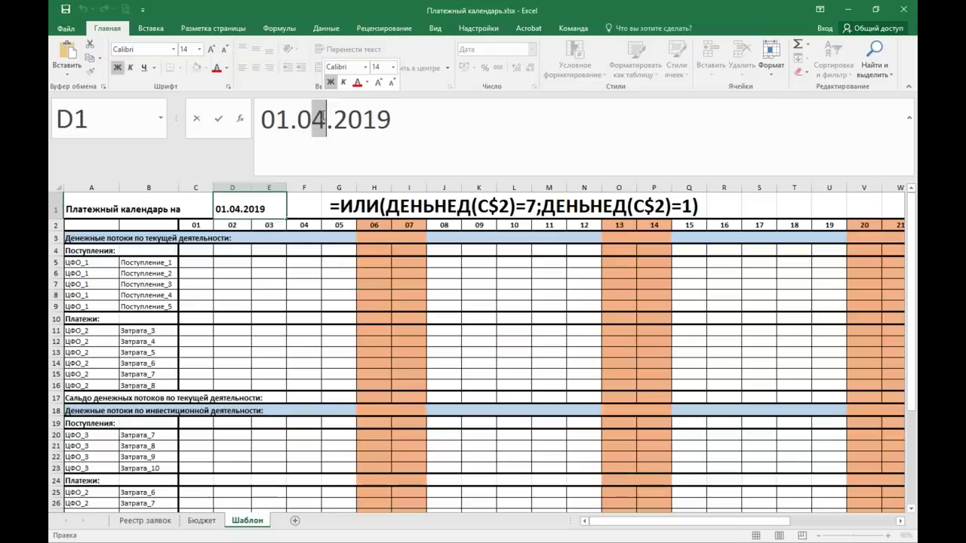
type("3")
key("Return")
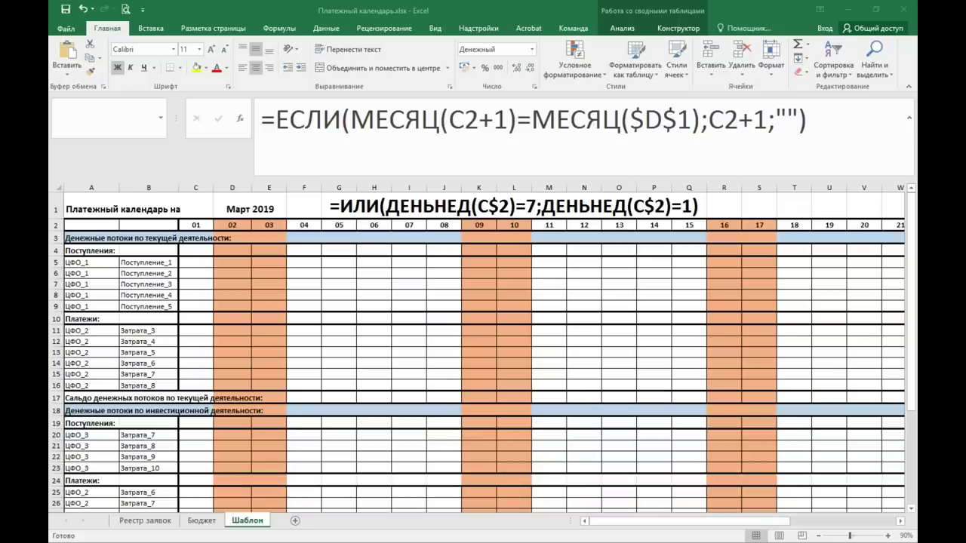
left_click(157, 523)
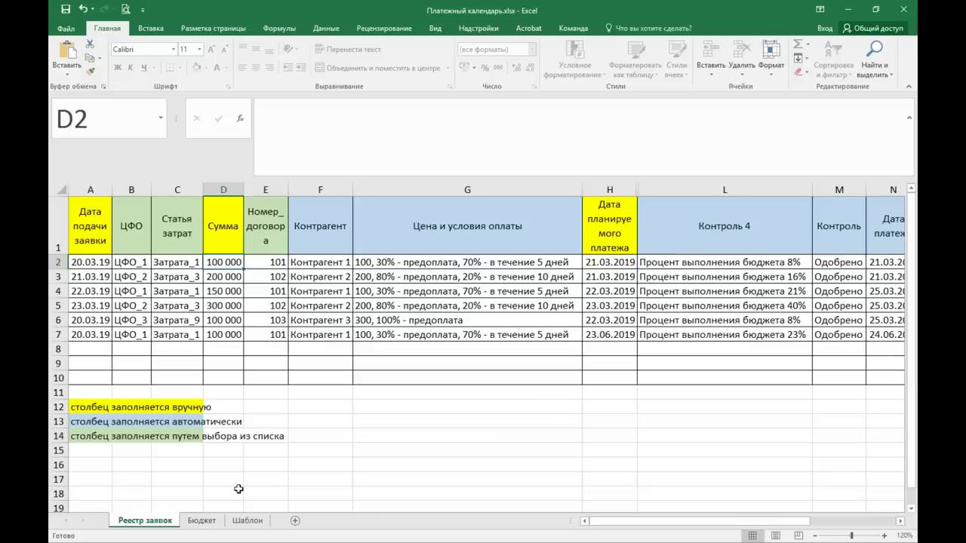
left_click(248, 520)
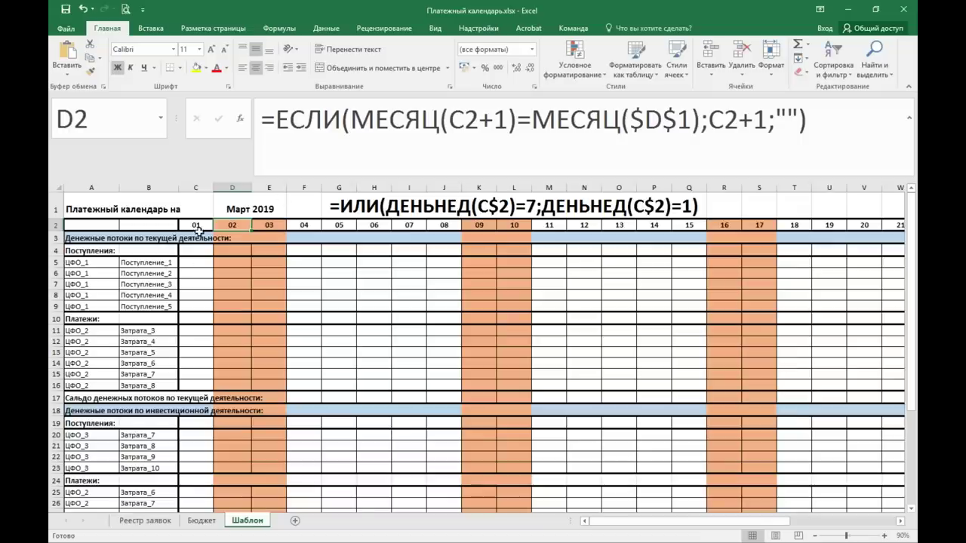
left_click(151, 521)
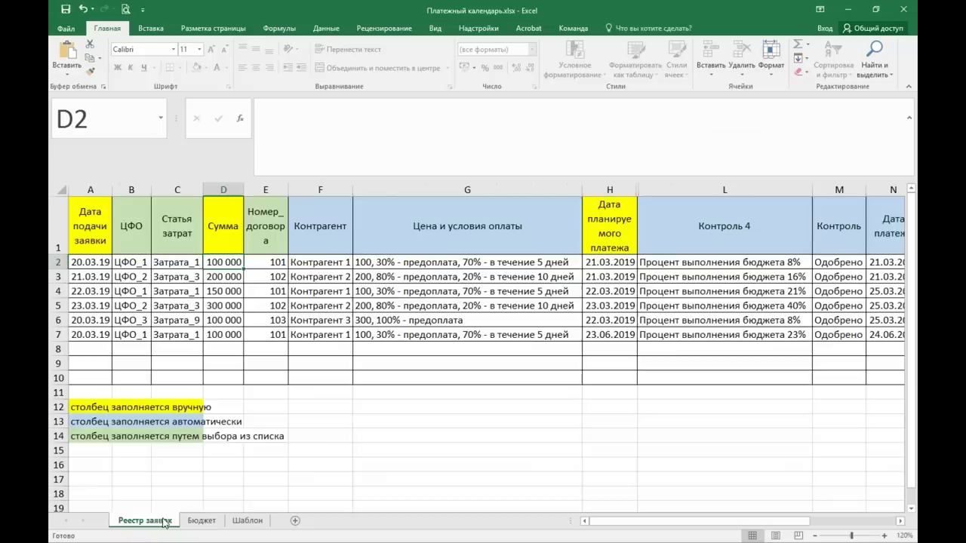
left_click(592, 262)
left_click(591, 293)
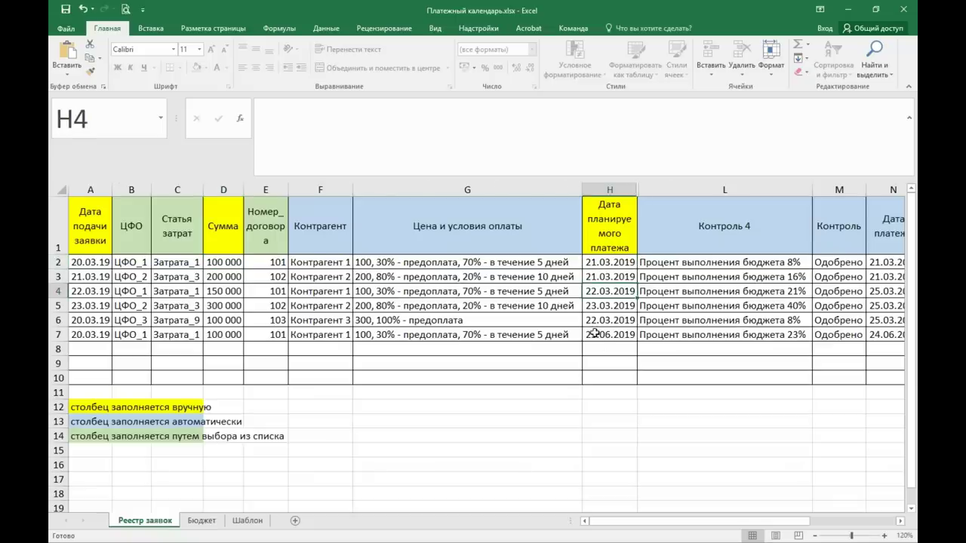
left_click_drag(640, 521, 709, 520)
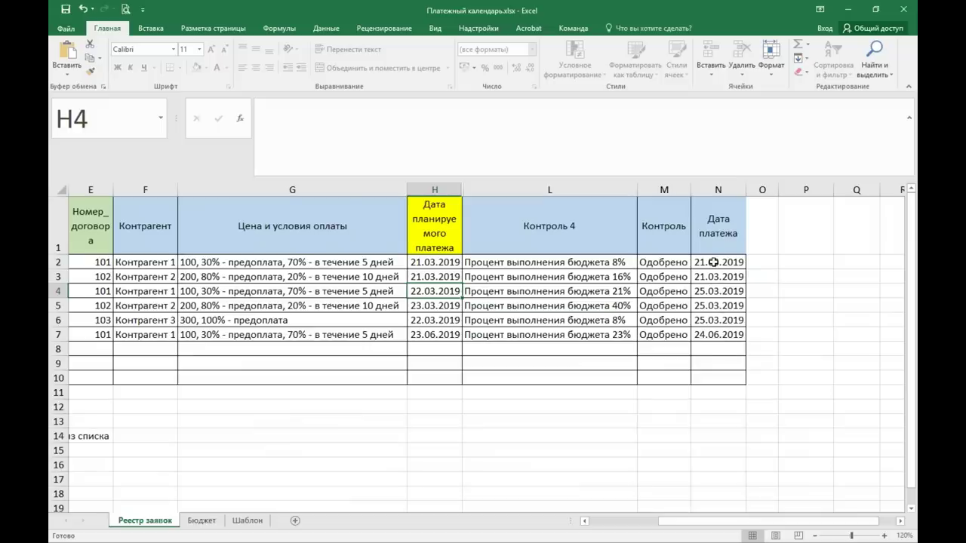
left_click_drag(713, 262, 717, 318)
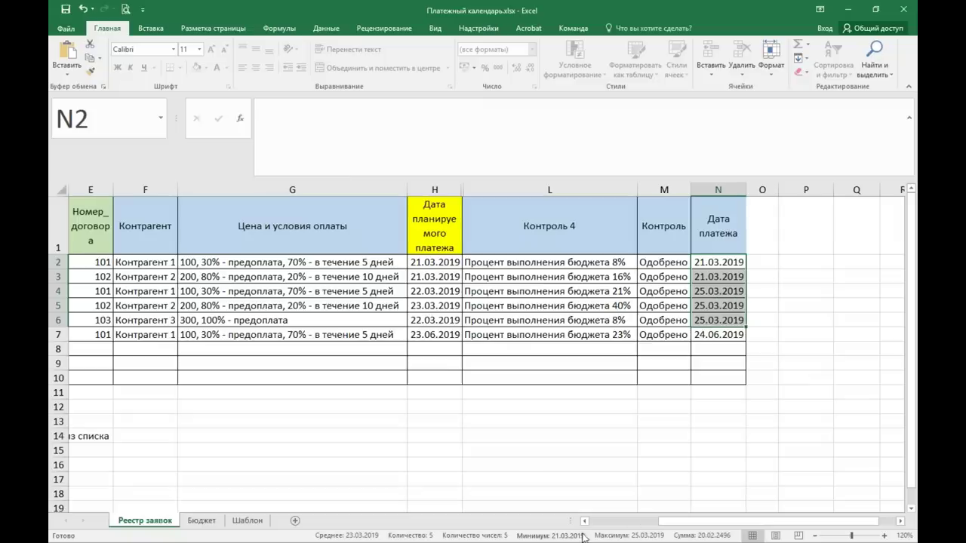
left_click_drag(655, 522, 594, 526)
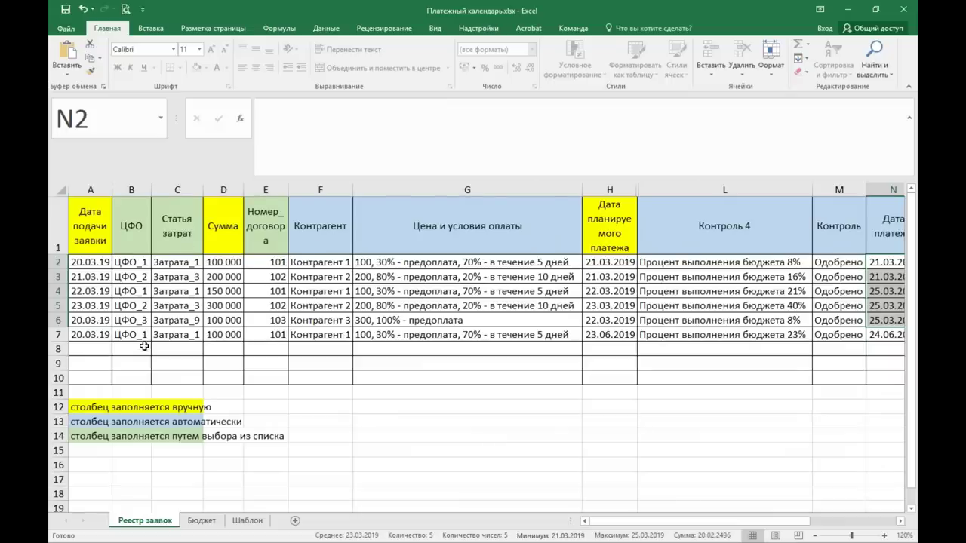
left_click(255, 521)
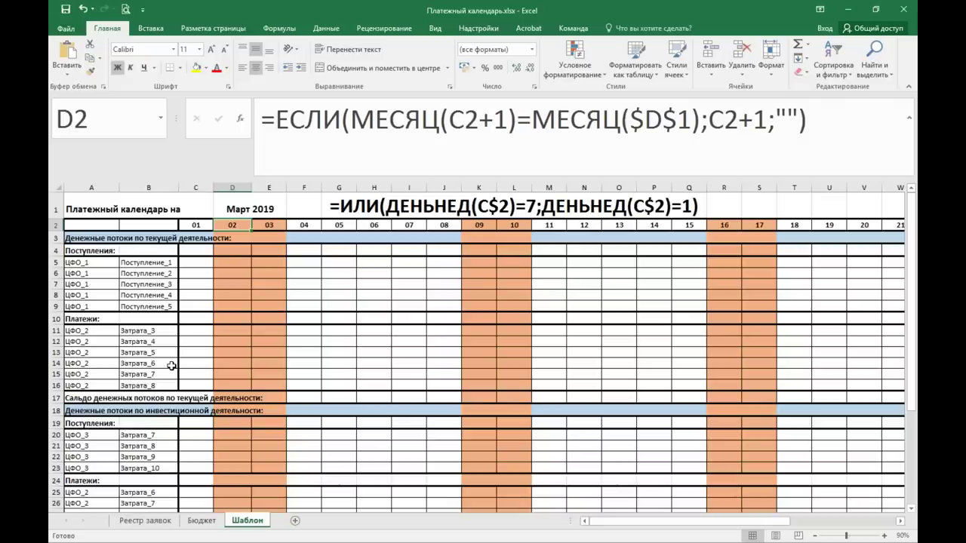
left_click(191, 261)
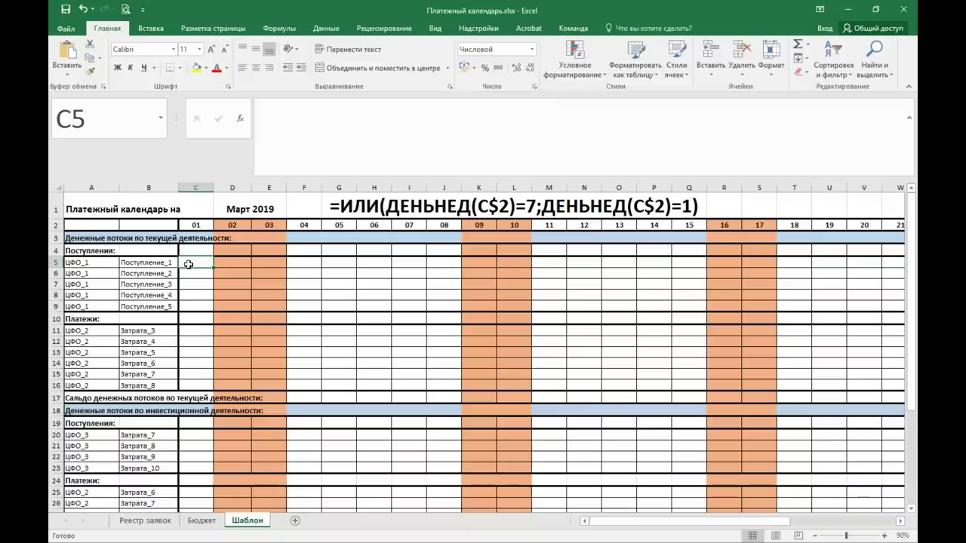
Step: Start =СУММЕСЛИМН in C5 using the Реестр заявок Сумма column D:D as sum range
type("=Су")
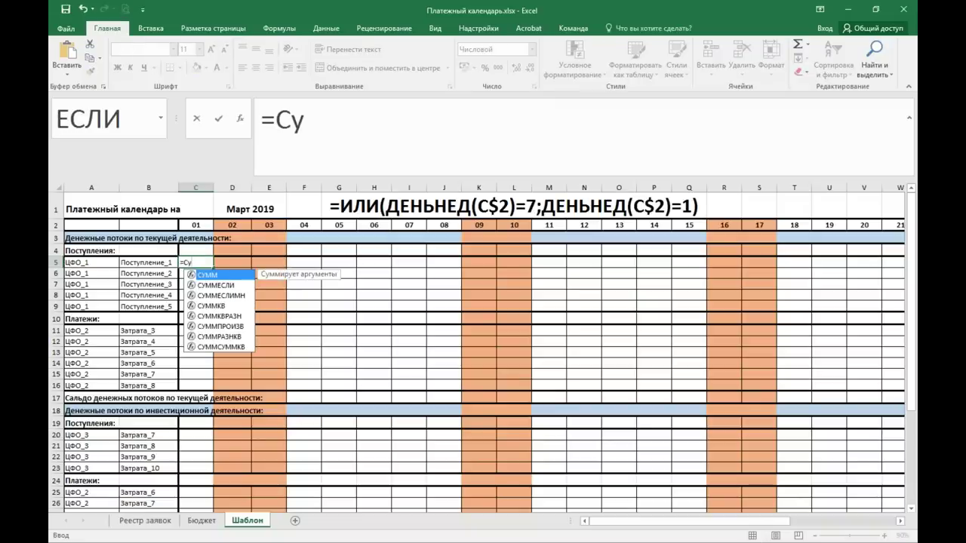
double_click(223, 295)
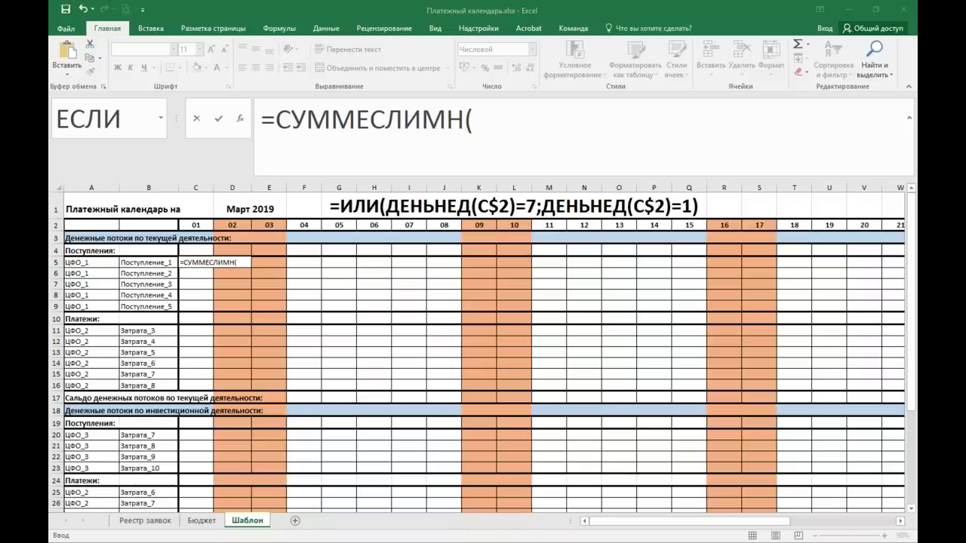
left_click(474, 122)
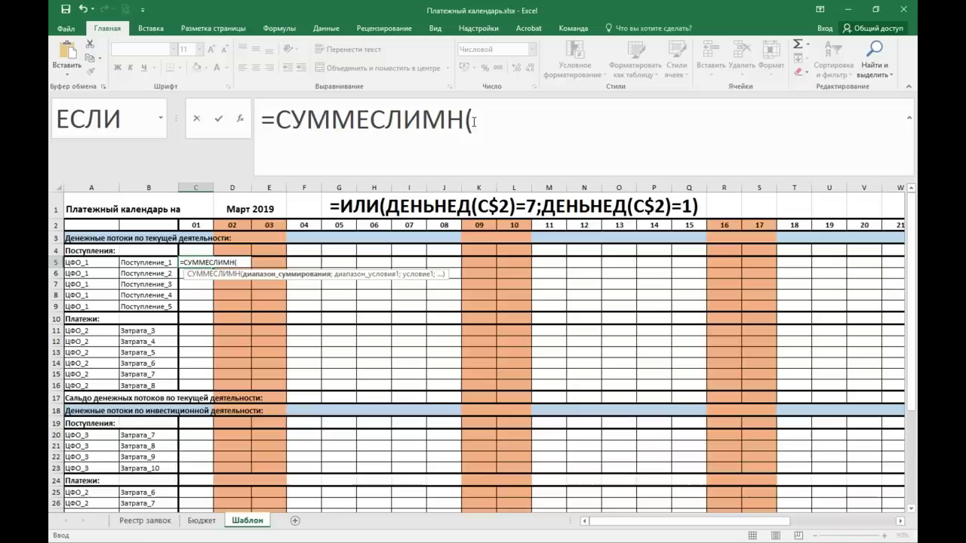
left_click(144, 524)
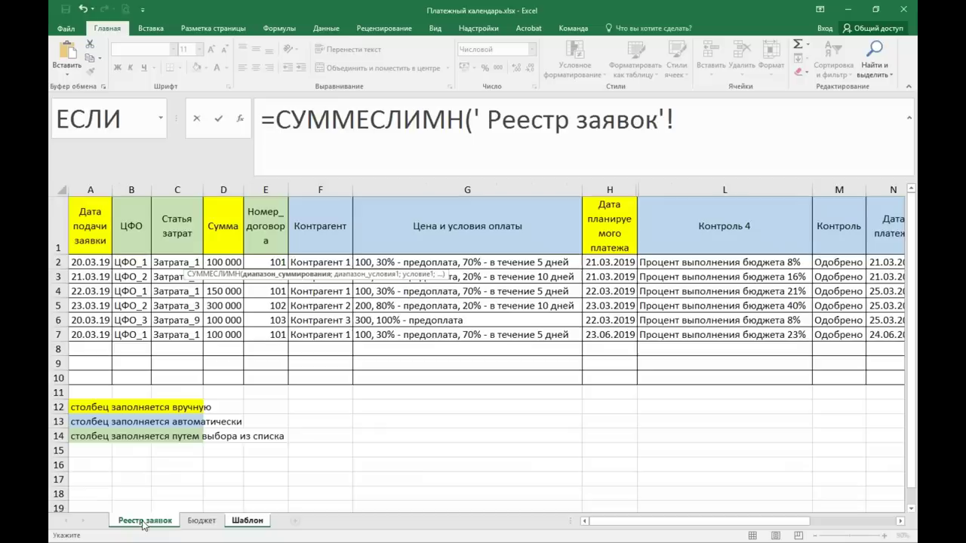
left_click_drag(633, 522, 694, 526)
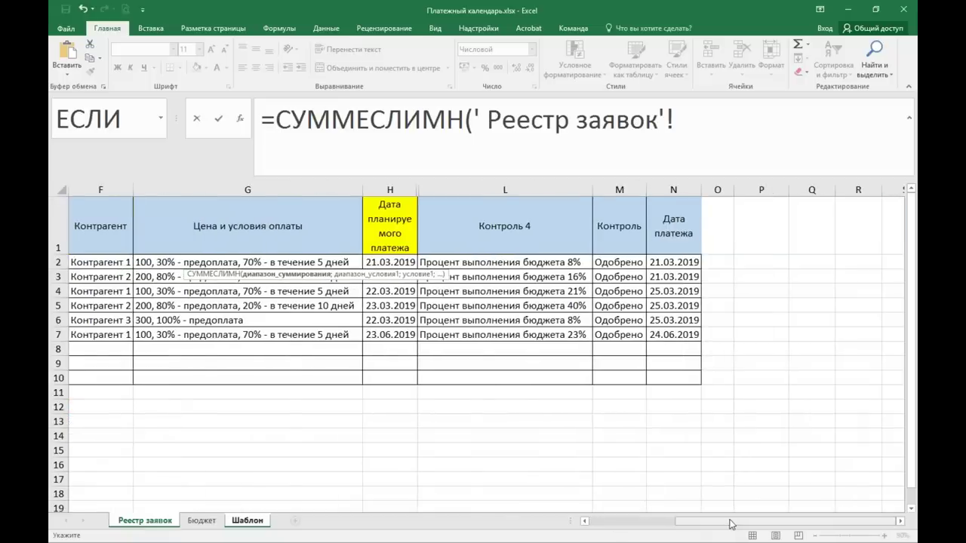
left_click_drag(694, 526, 618, 526)
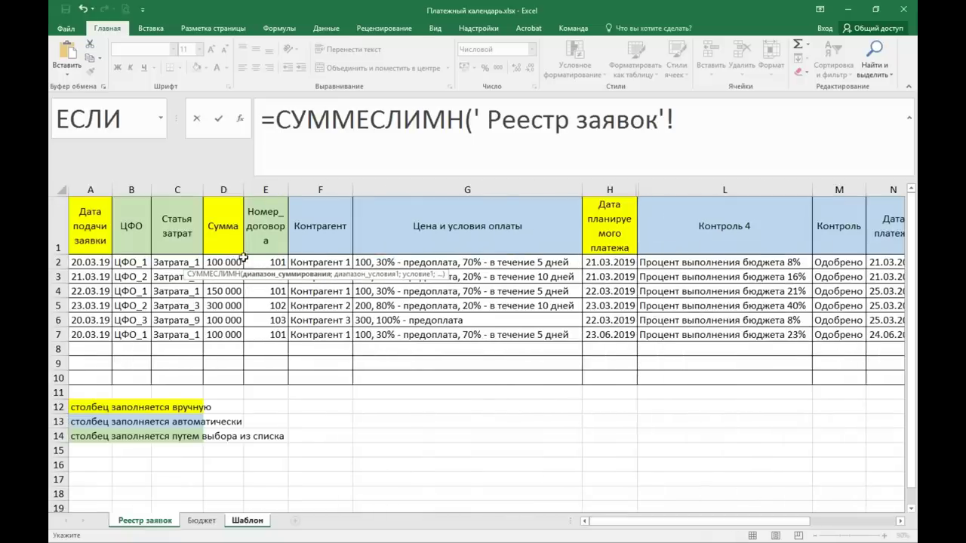
left_click_drag(235, 258, 235, 375)
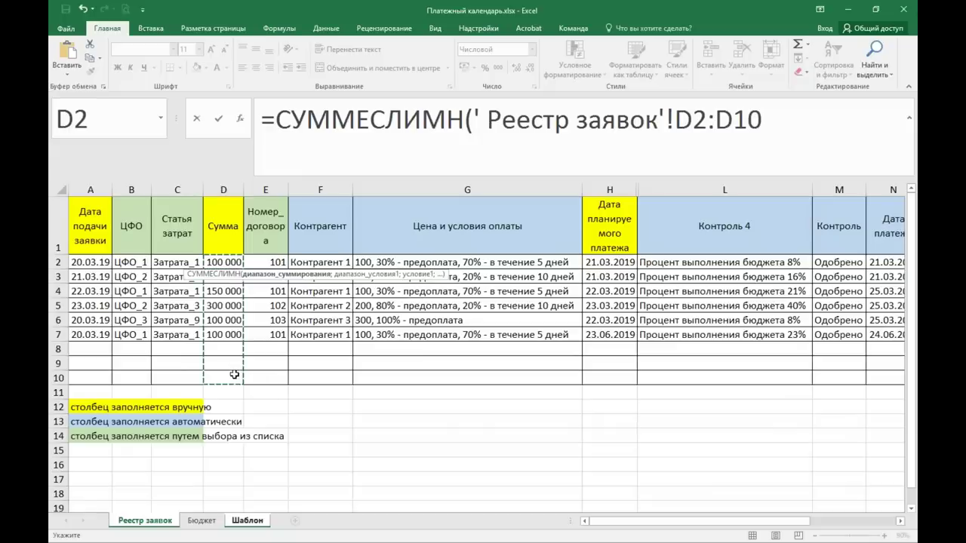
key("F4")
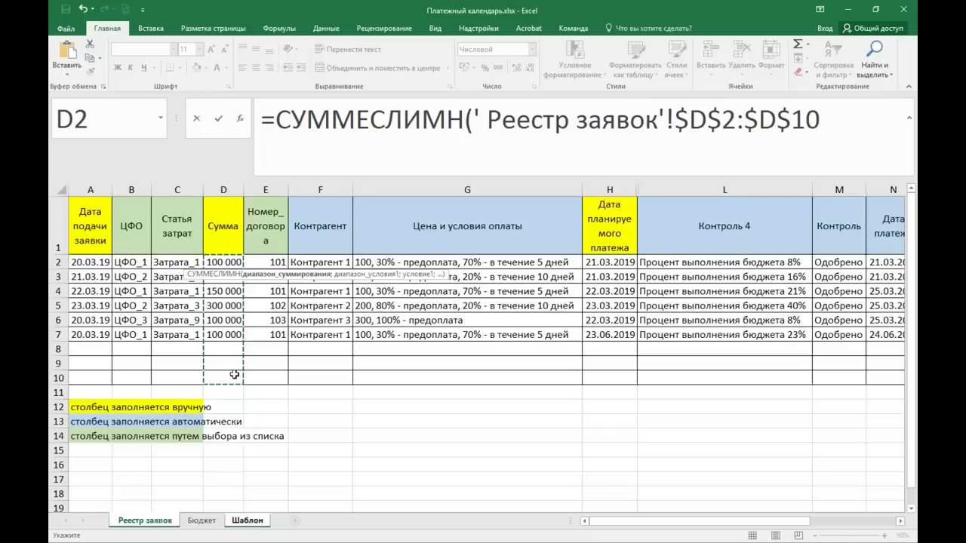
left_click(223, 189)
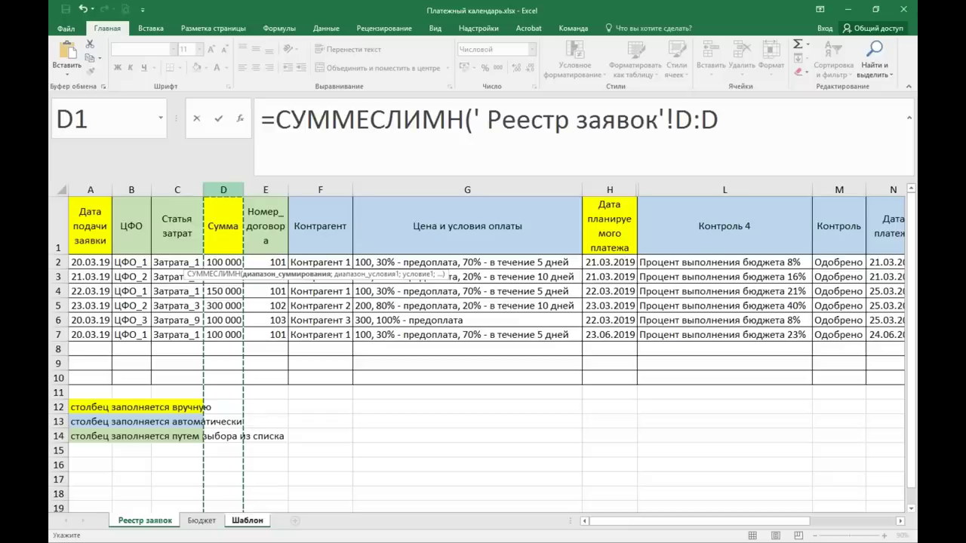
Step: Set the sum range to $D$2:$D$10 and the ЦФО criteria range to $B$2:$B$10
left_click_drag(473, 120, 755, 116)
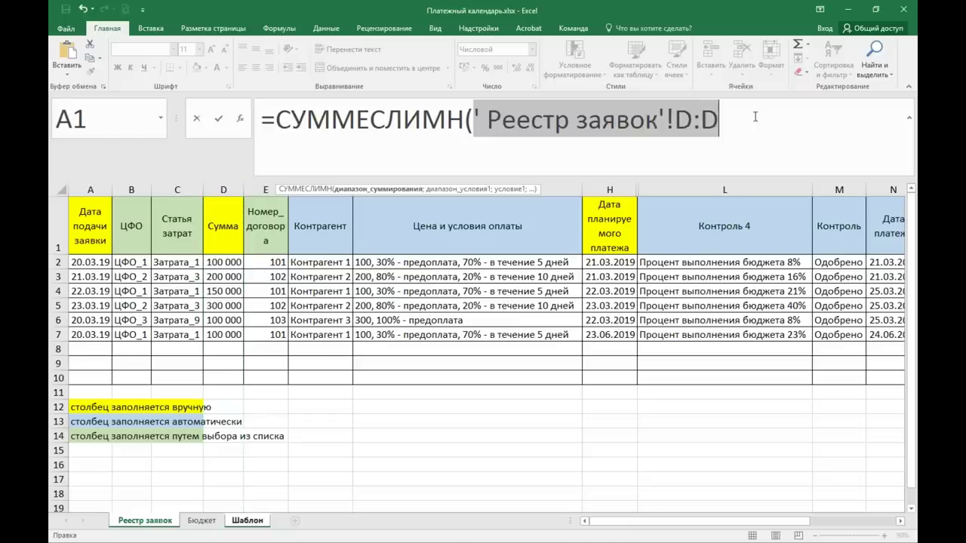
key("BackSpace")
left_click_drag(223, 262, 233, 372)
key("F4")
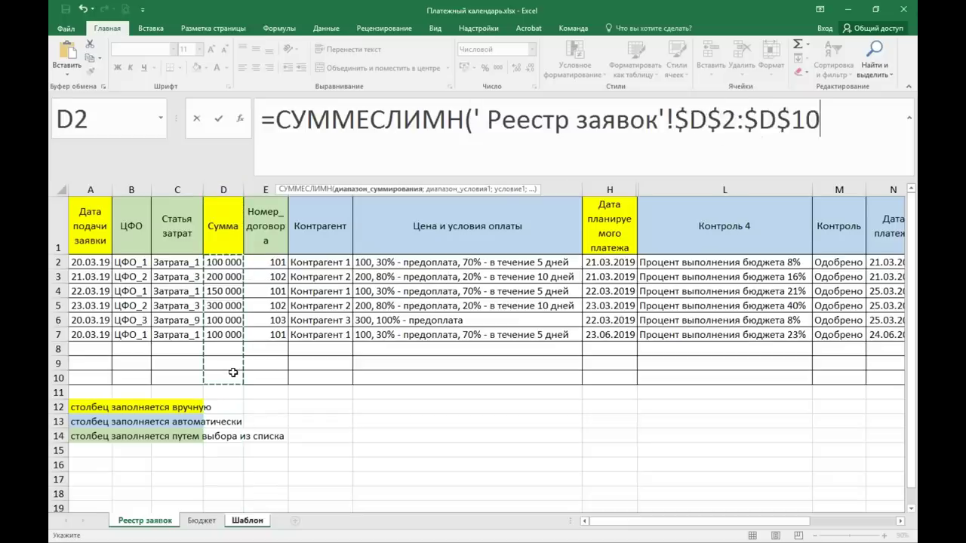
type(";")
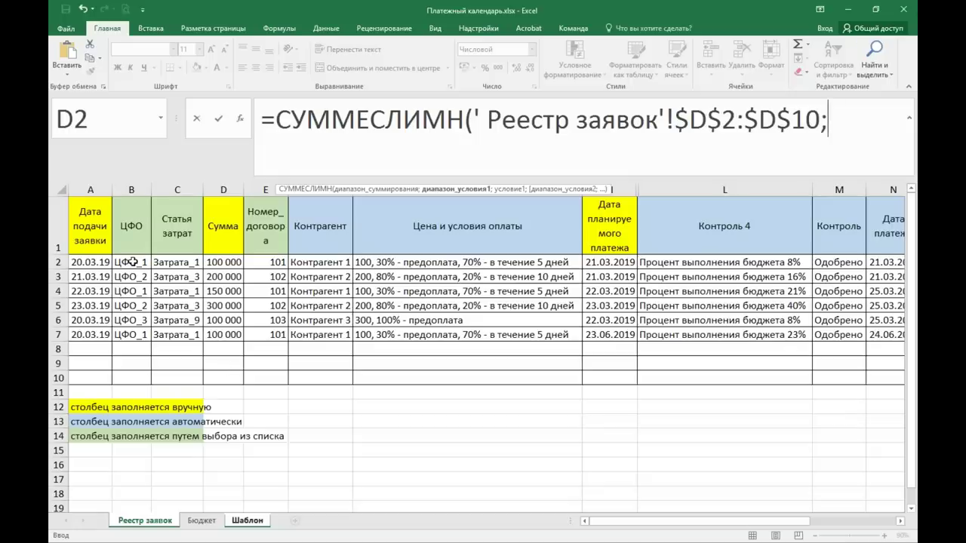
left_click_drag(132, 262, 124, 375)
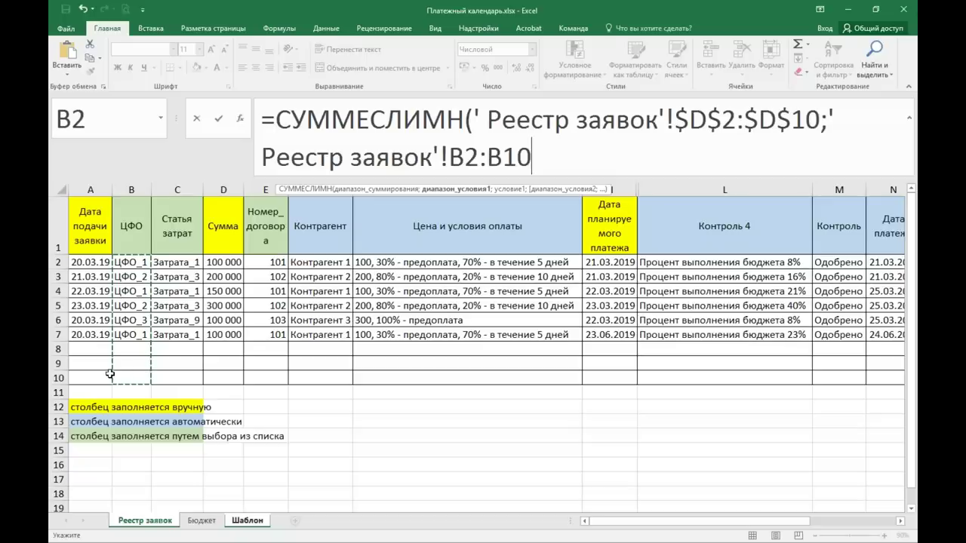
key("F4")
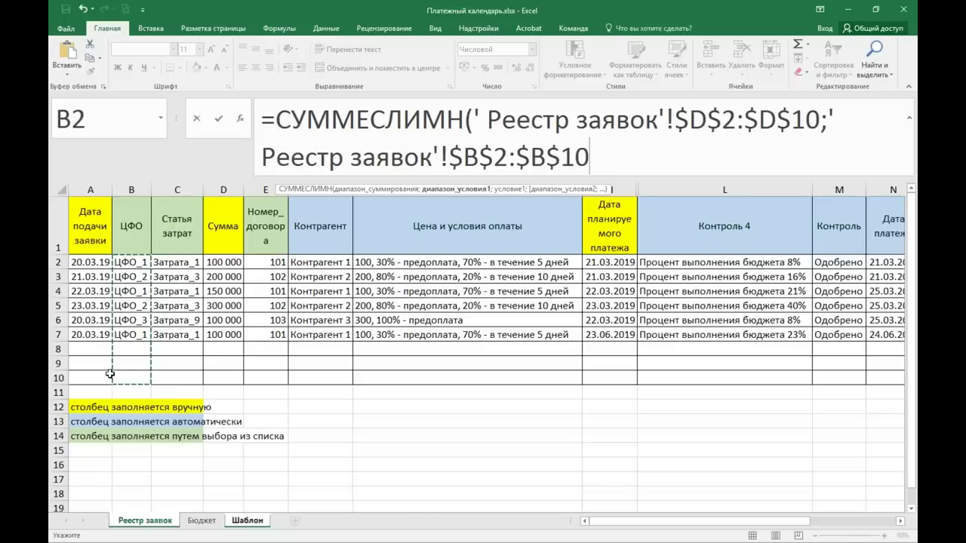
type(";")
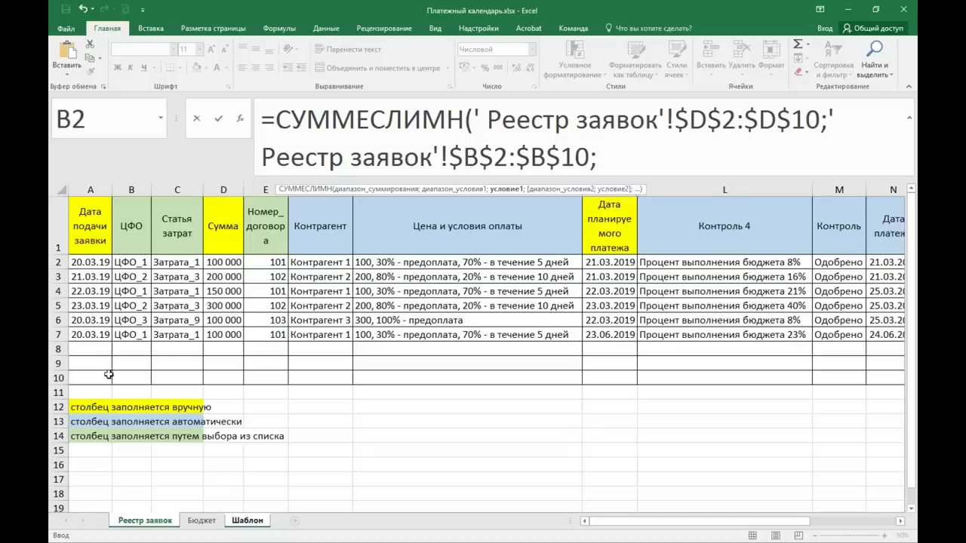
left_click(249, 521)
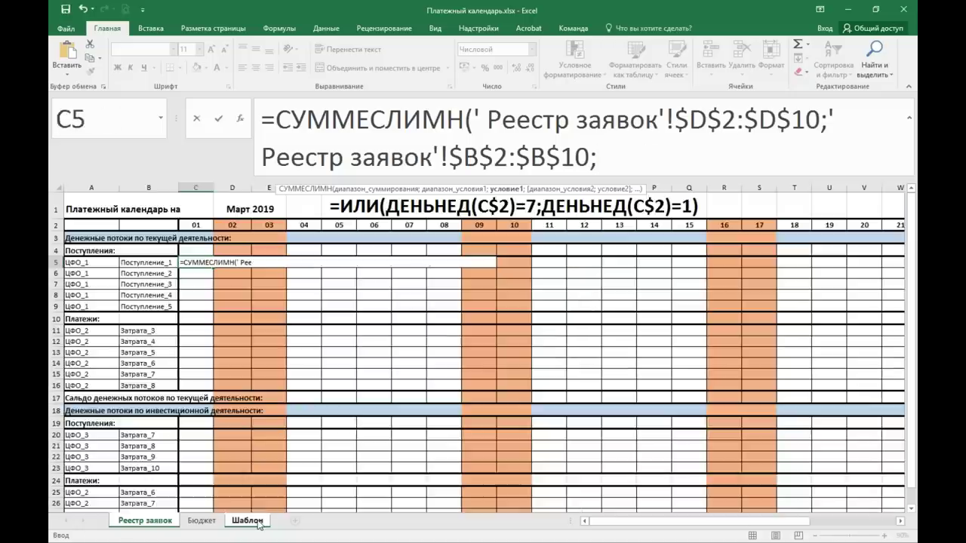
Step: Add Шаблон!$A5 as the condition for the ЦФО criteria range
left_click(95, 262)
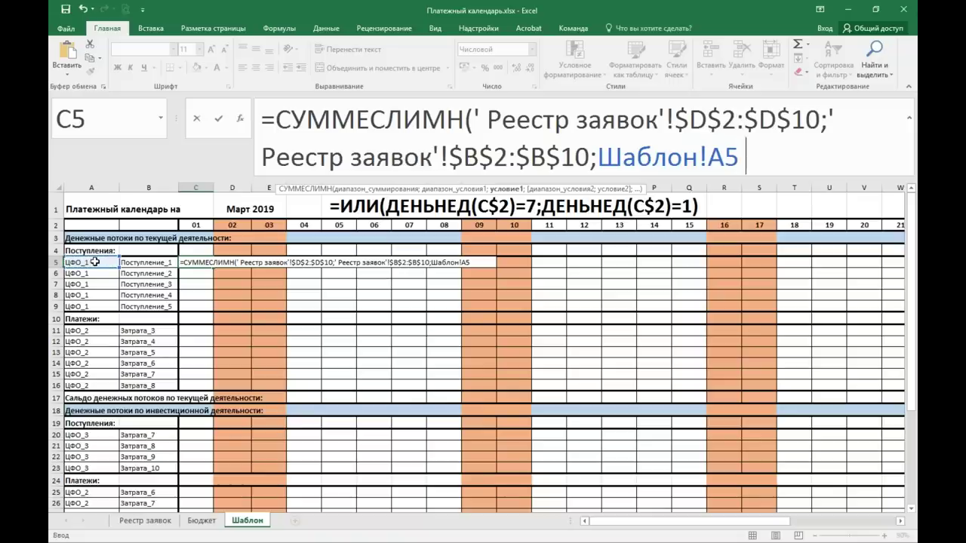
left_click(708, 158)
key("F4")
key("F4")
key("F4")
left_click(755, 155)
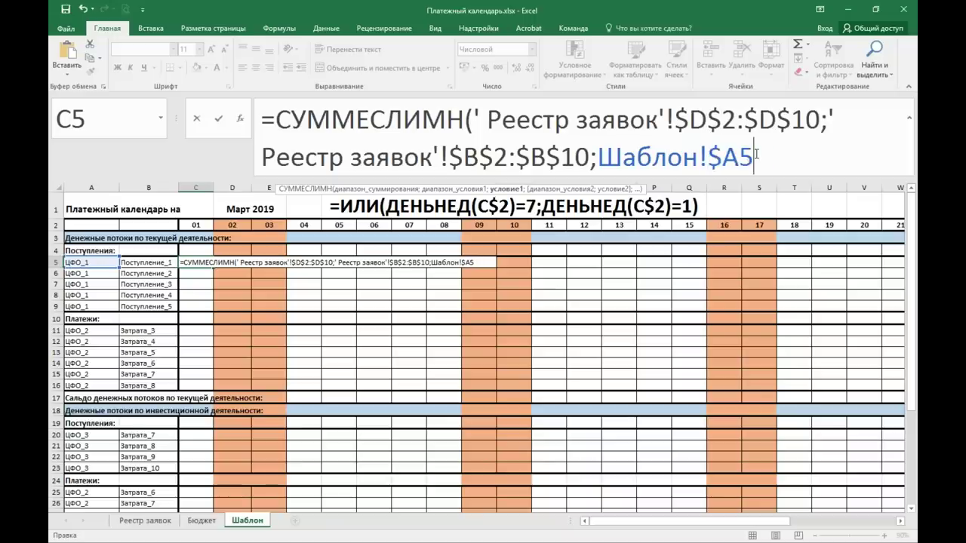
type(";")
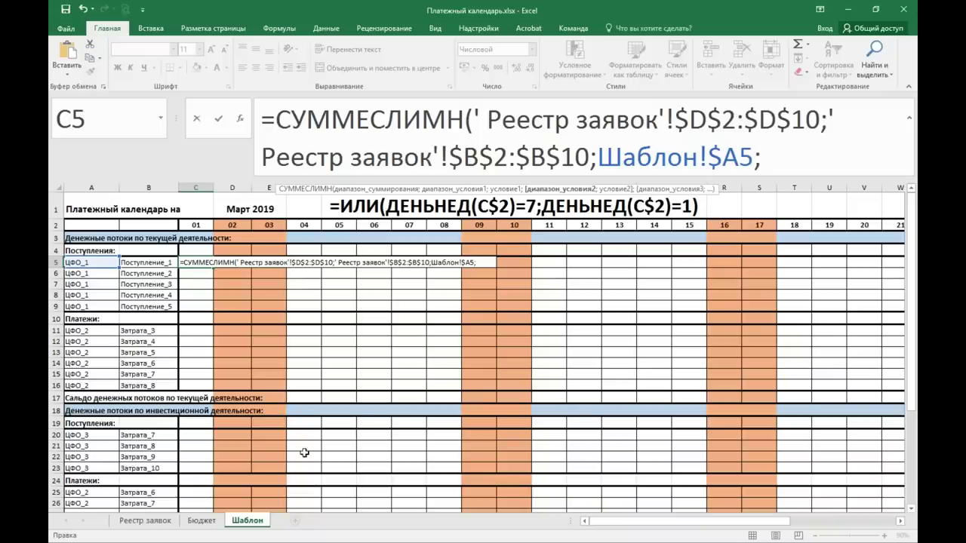
Step: Add Статья затрат range 'Реестр заявок'!$C$2:$C$10 matched against Шаблон!$B5
left_click(164, 524)
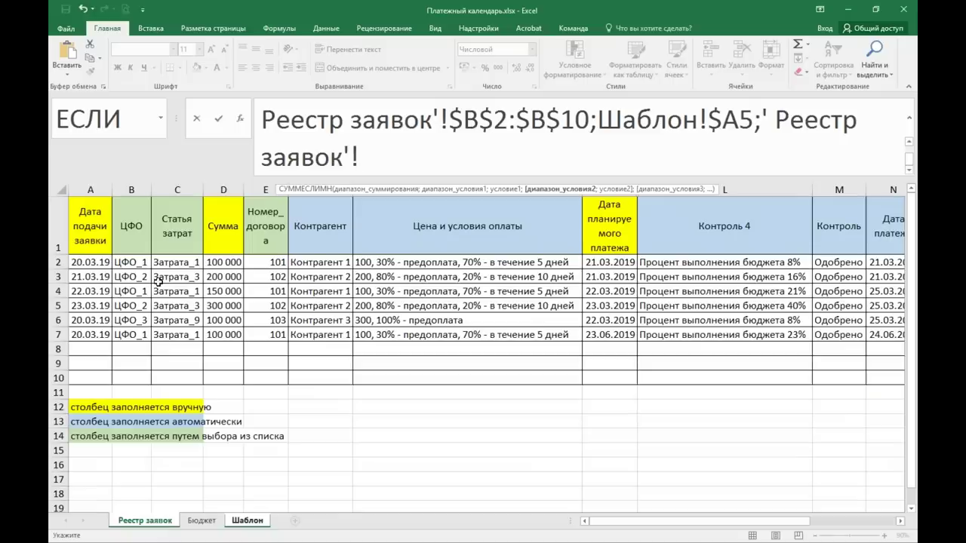
left_click_drag(169, 262, 177, 378)
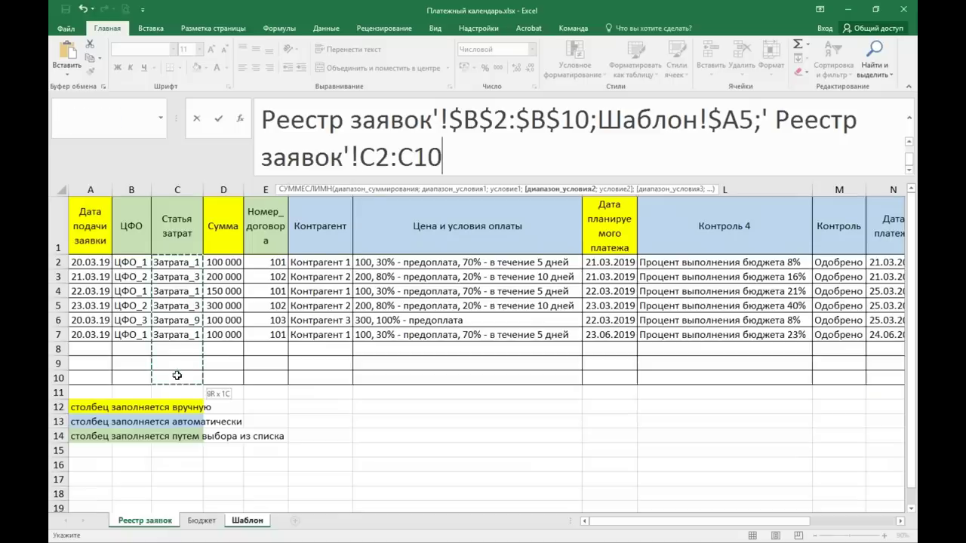
left_click_drag(391, 178, 397, 249)
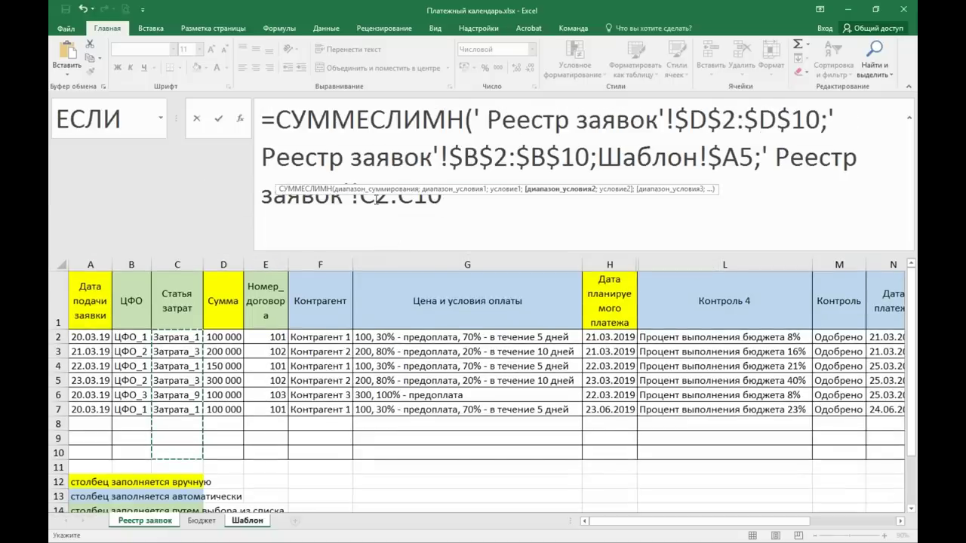
left_click_drag(375, 197, 427, 197)
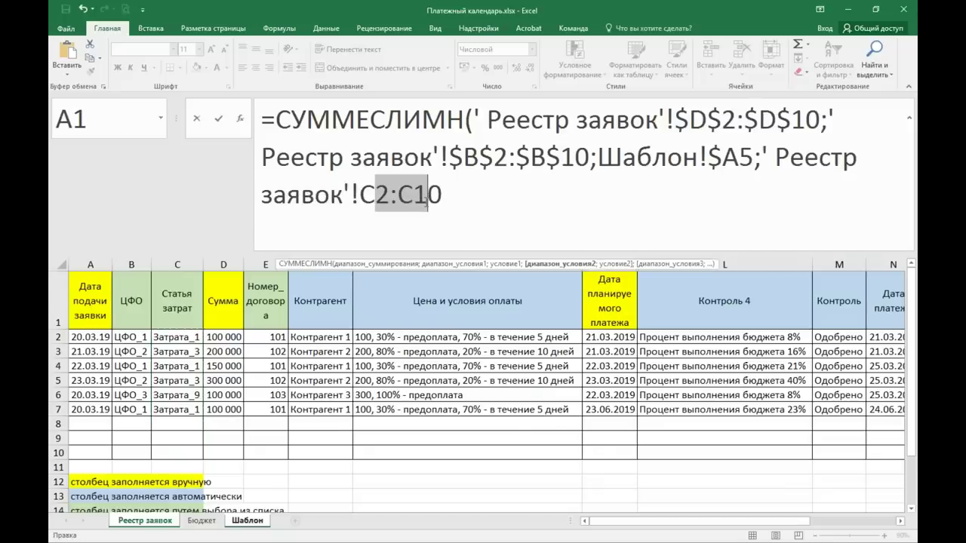
key("F4")
left_click(511, 196)
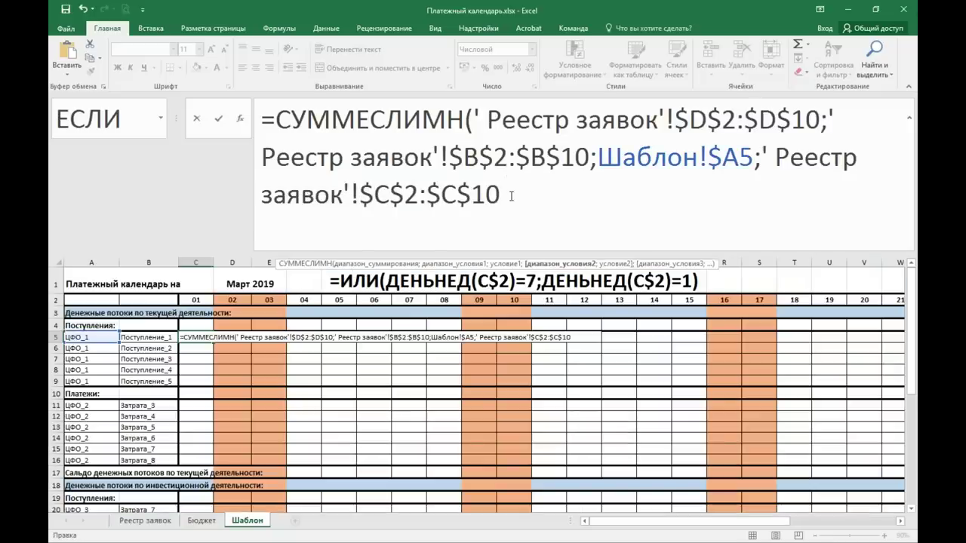
type(";")
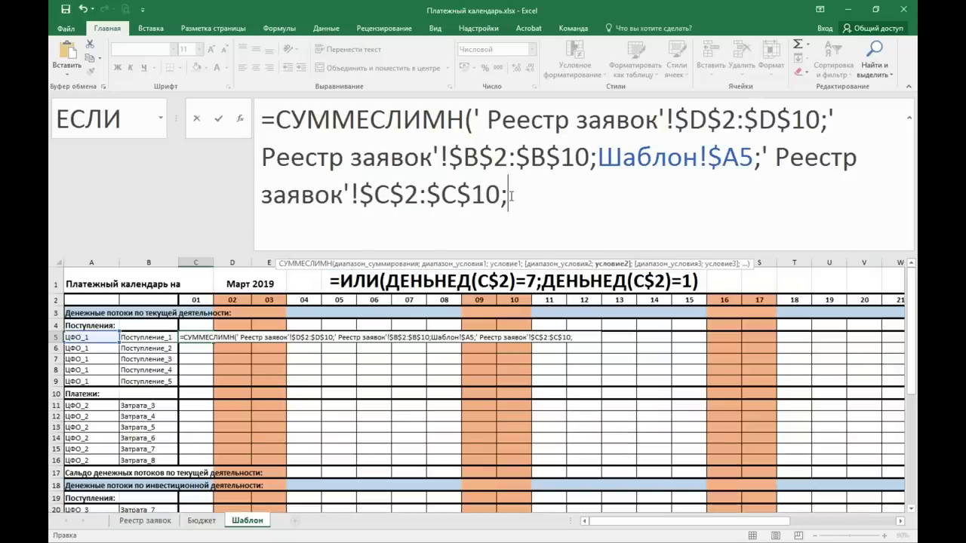
left_click(153, 337)
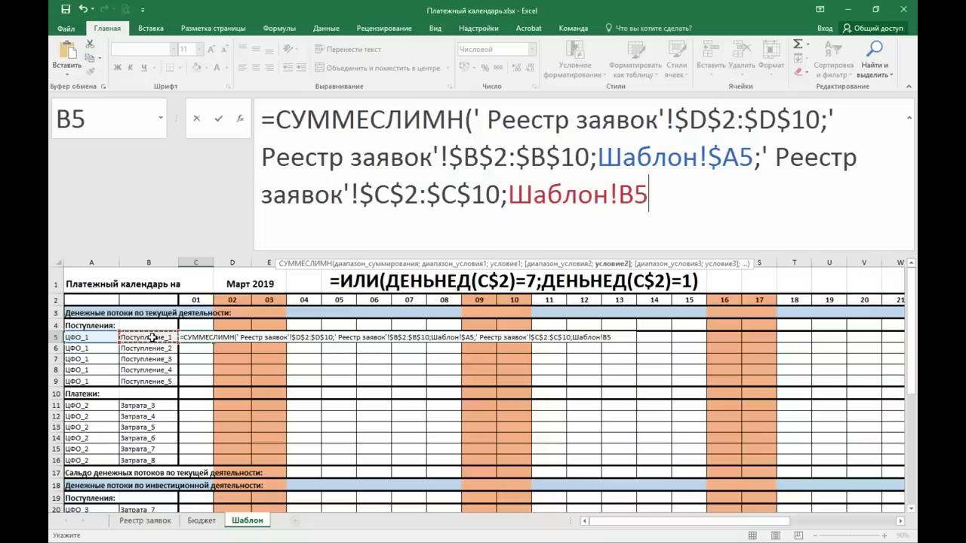
key("F4")
key("F4")
key("F4")
type("$B5;")
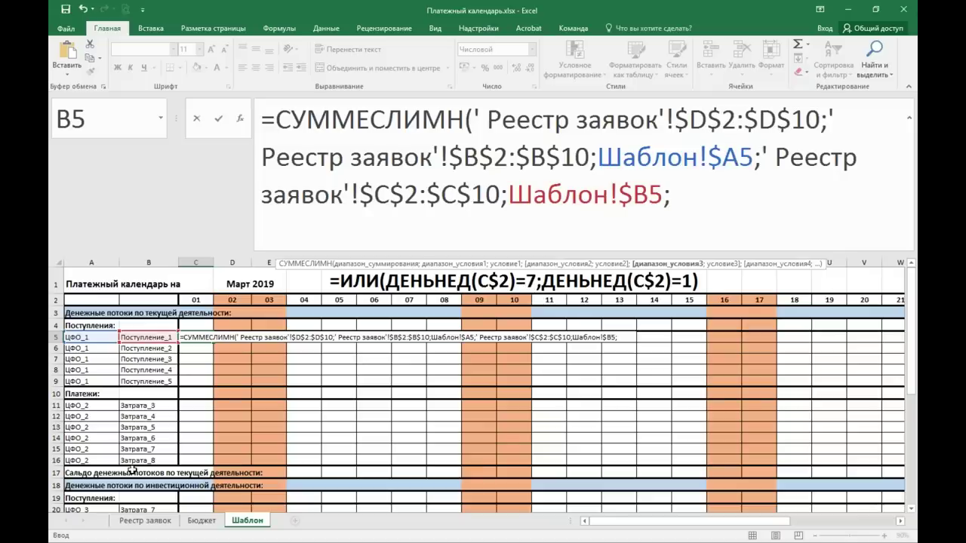
Step: Add the Дата платежа criteria range 'Реестр заявок'!$N$2:$N$10
left_click(148, 522)
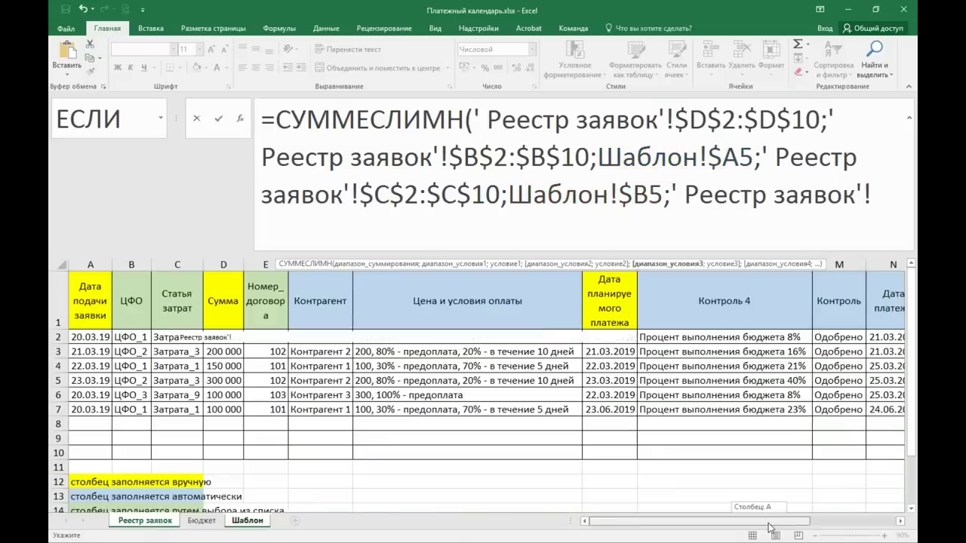
scroll(758, 506, "right", 3)
scroll(759, 505, "right", 1)
left_click_drag(724, 333, 732, 451)
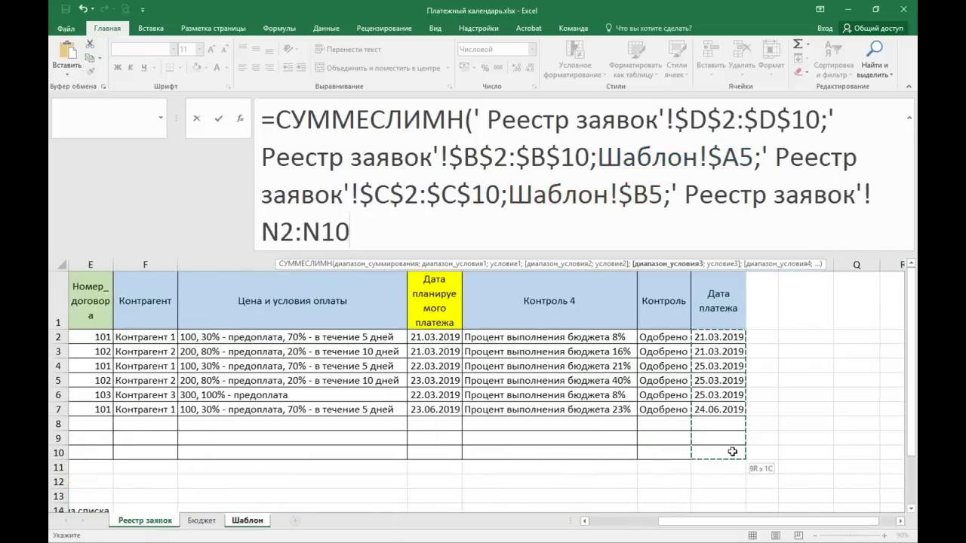
key("F4")
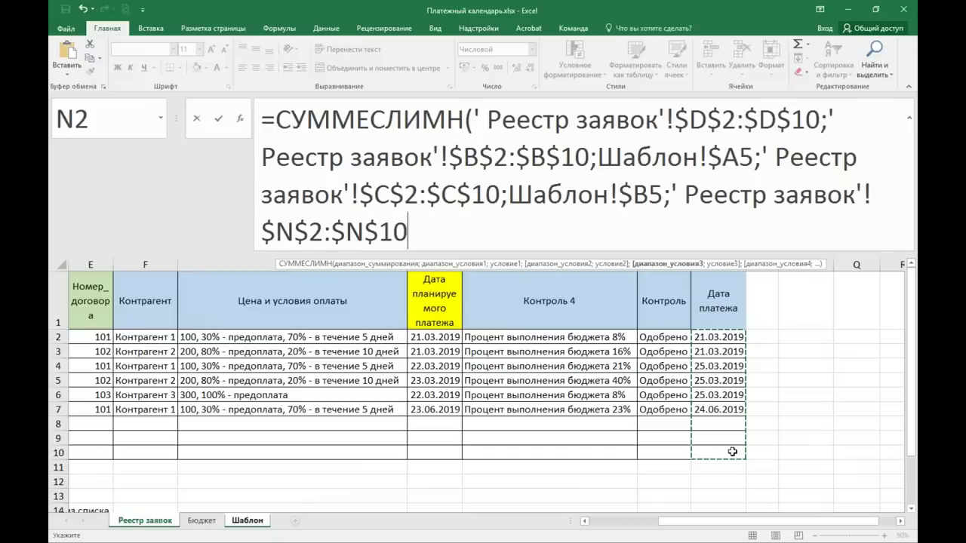
type(";")
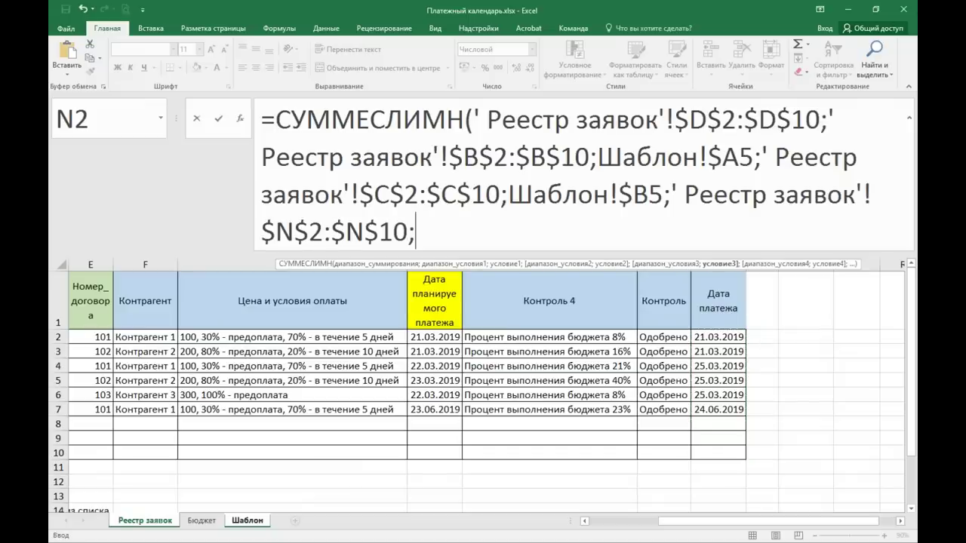
Step: Match payment dates to Шаблон!C$2, close the formula and confirm, giving 0 in C5
left_click(255, 522)
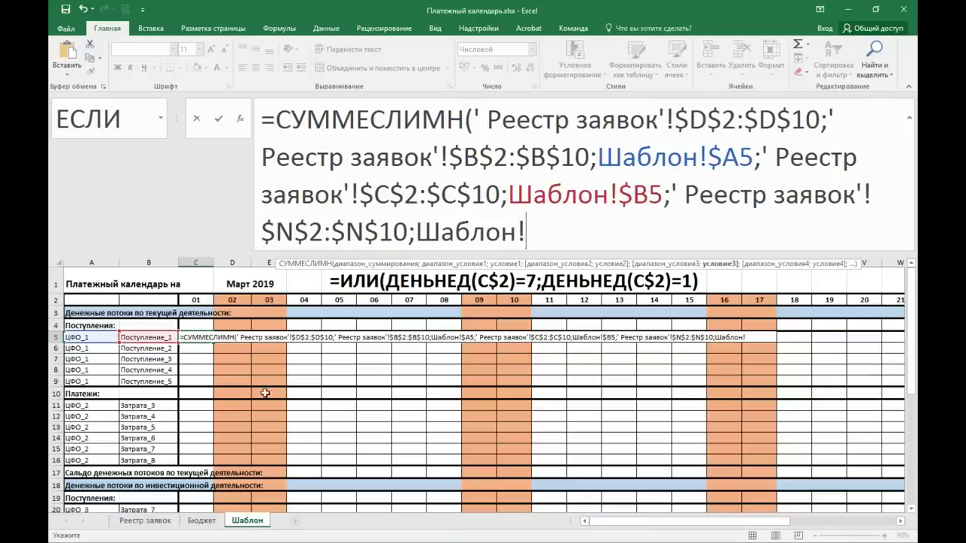
left_click(202, 299)
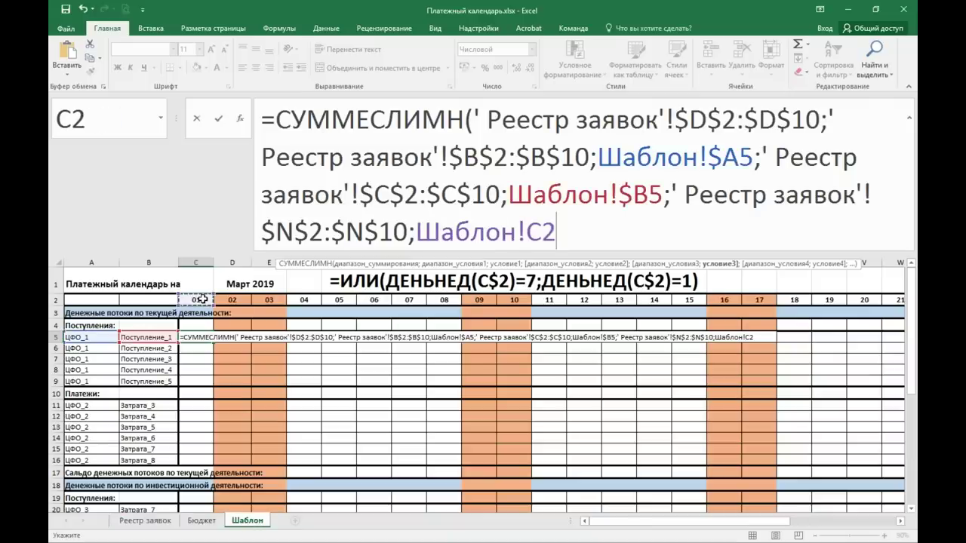
key("F3")
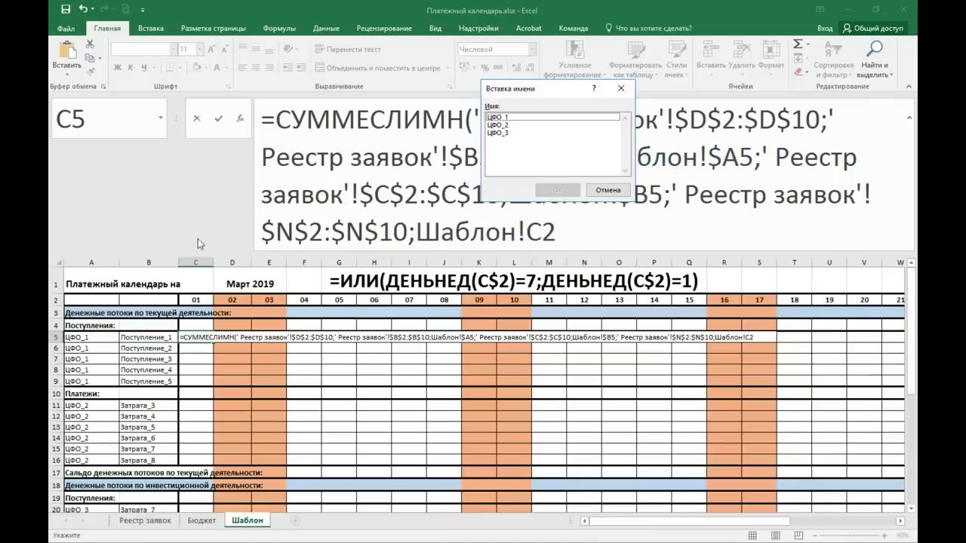
left_click(605, 190)
left_click(542, 230)
key("F4")
key("F4")
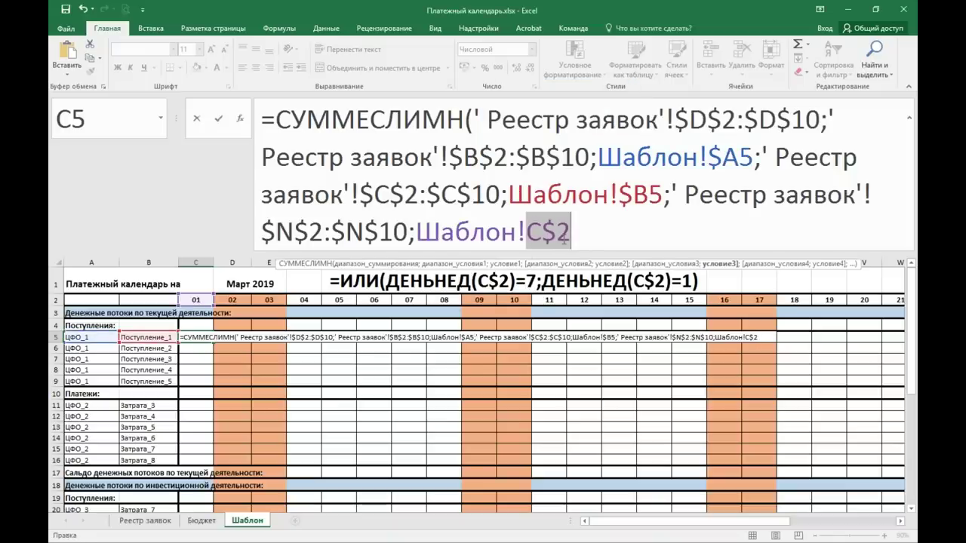
type(")")
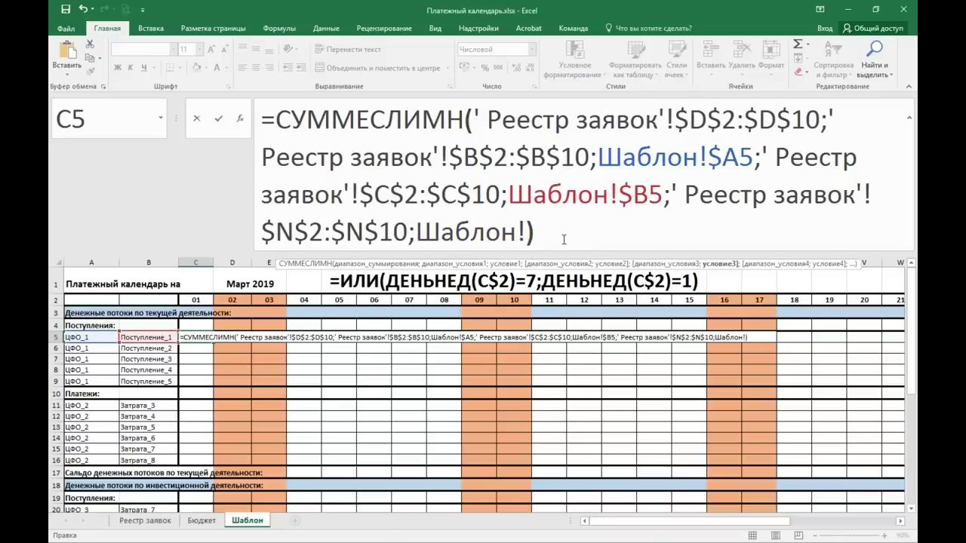
left_click_drag(417, 231, 571, 227)
key("BackSpace")
left_click(209, 300)
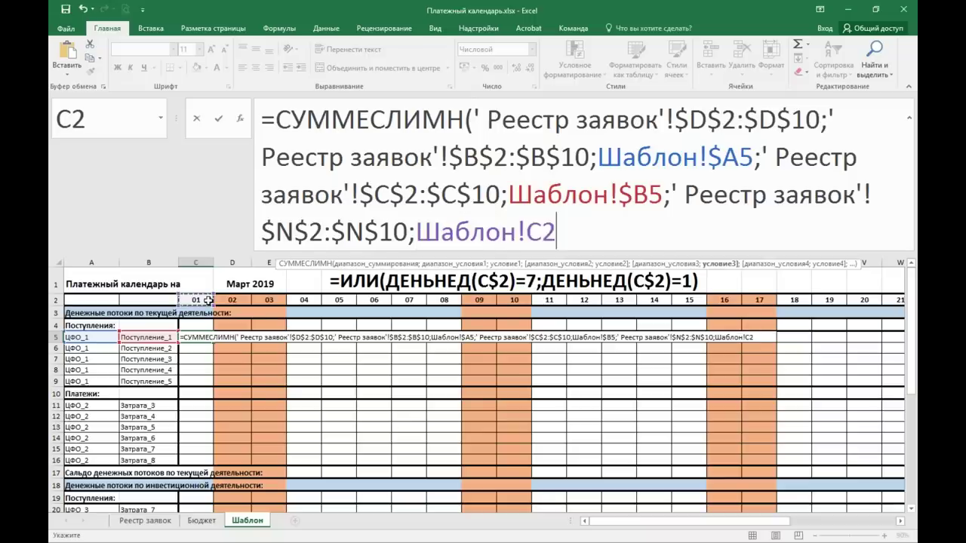
key("F4")
key("F4")
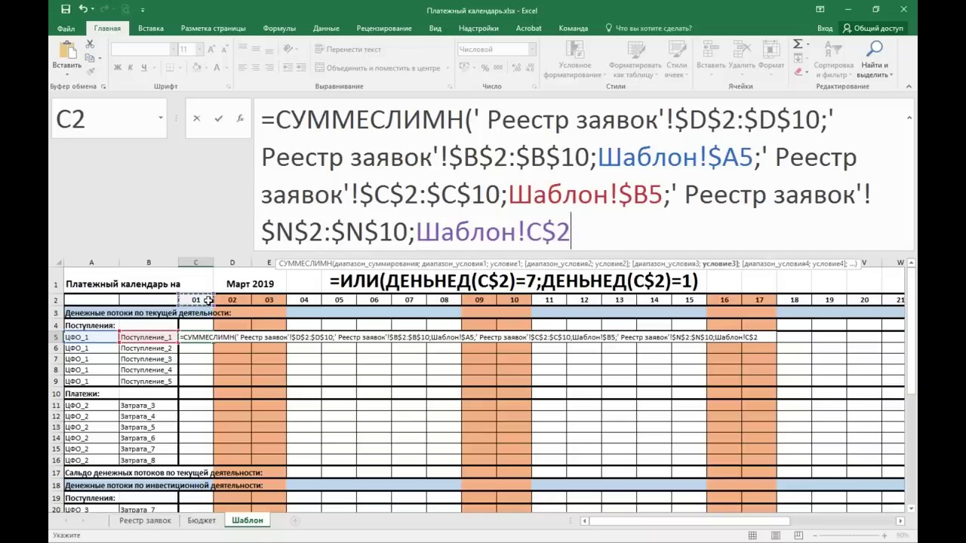
type(")")
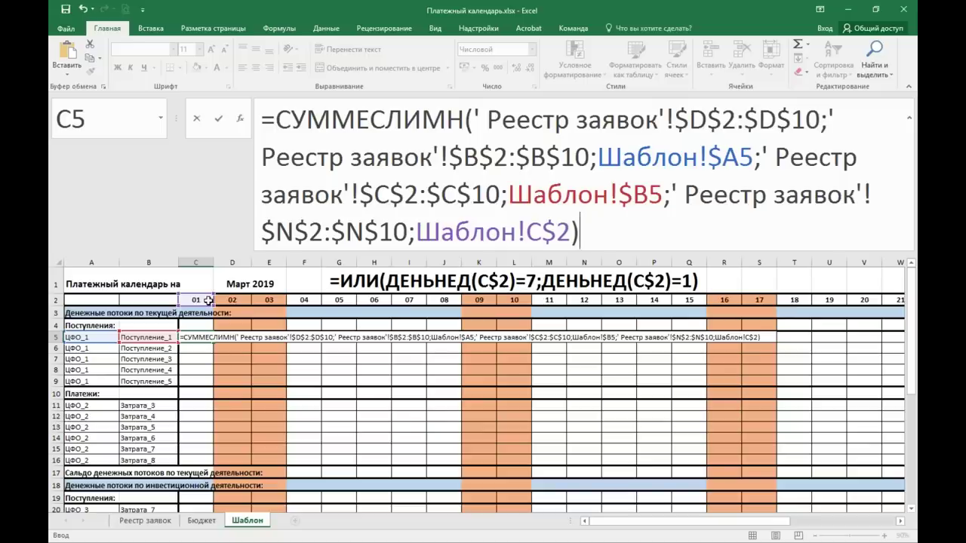
key("Return")
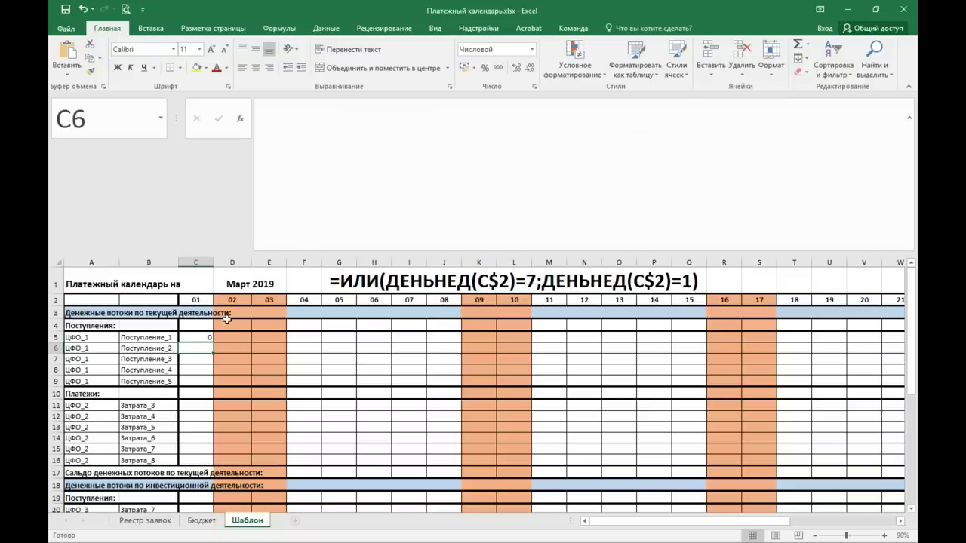
Step: Fill the C5 formula across all day columns of row 5
left_click(208, 337)
mouse_move(209, 340)
left_mouse_down()
mouse_move(898, 338)
mouse_move(826, 345)
left_mouse_up()
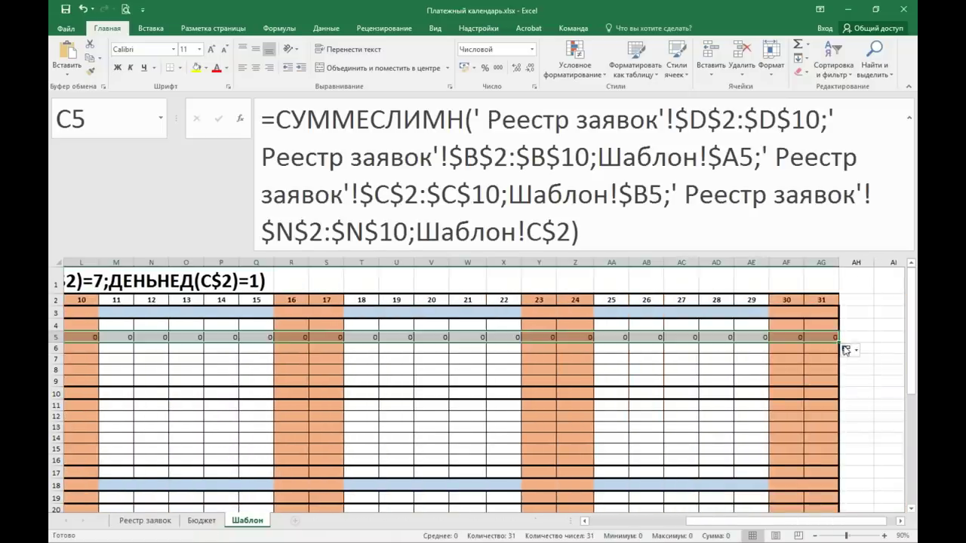
left_click(847, 349)
left_click(852, 388)
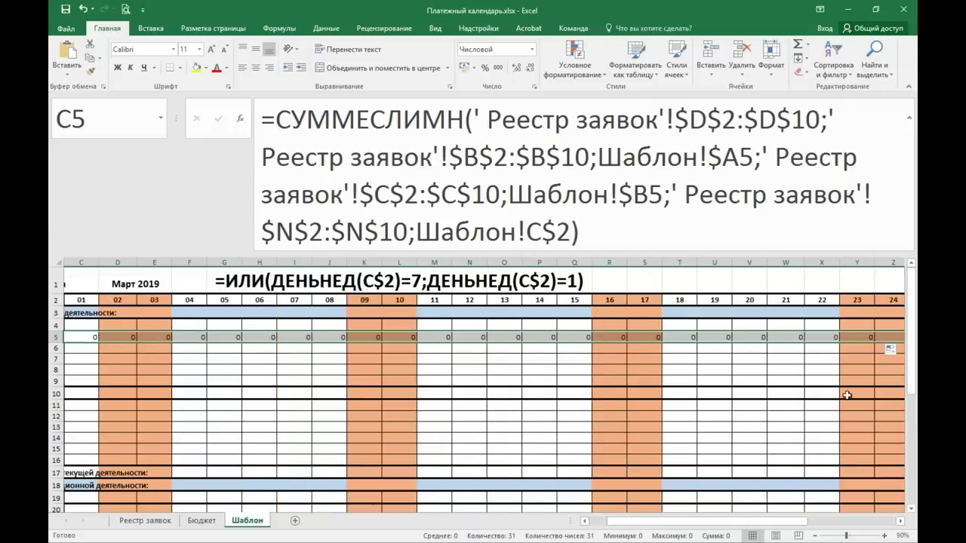
Step: Fill the row 5 formulas down to row 33 and check the result in AA15
left_click_drag(788, 522, 872, 522)
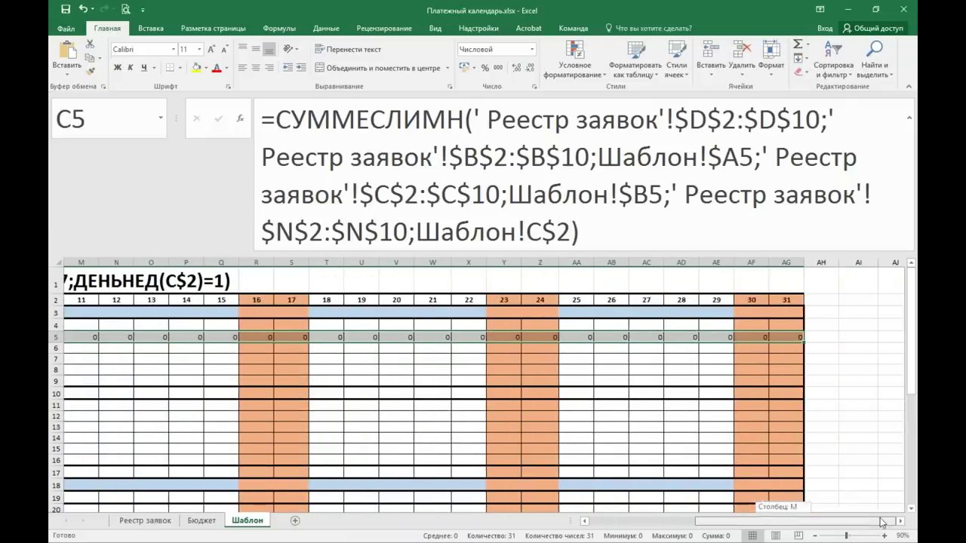
mouse_move(804, 343)
left_mouse_down()
mouse_move(809, 535)
mouse_move(805, 451)
left_mouse_up()
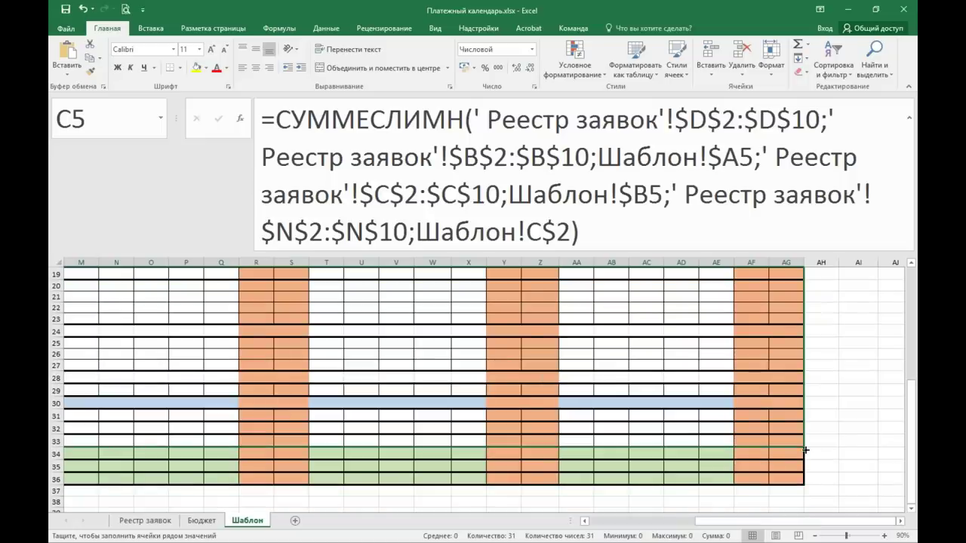
left_click_drag(805, 450, 800, 457)
scroll(873, 388, "up", 1)
scroll(813, 389, "up", 4)
scroll(812, 389, "up", 1)
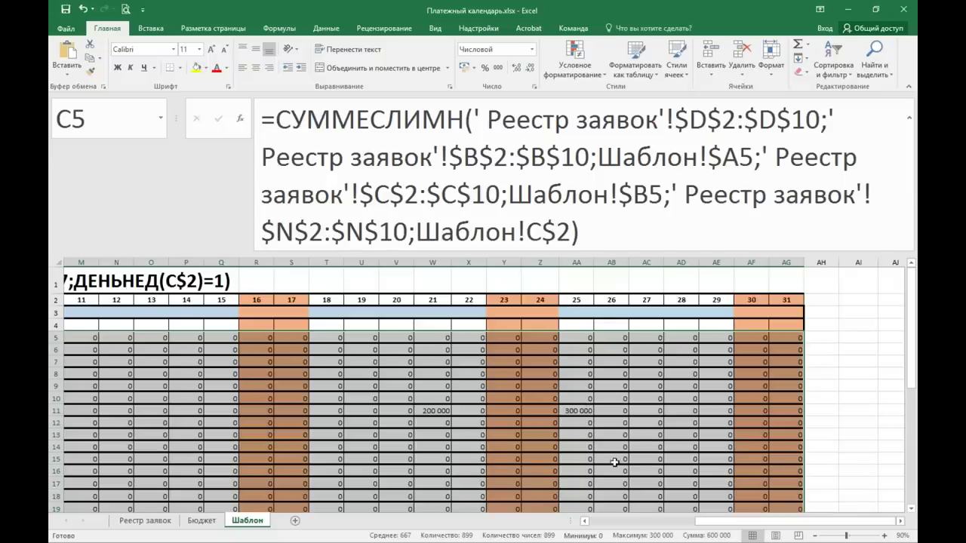
left_click(579, 454)
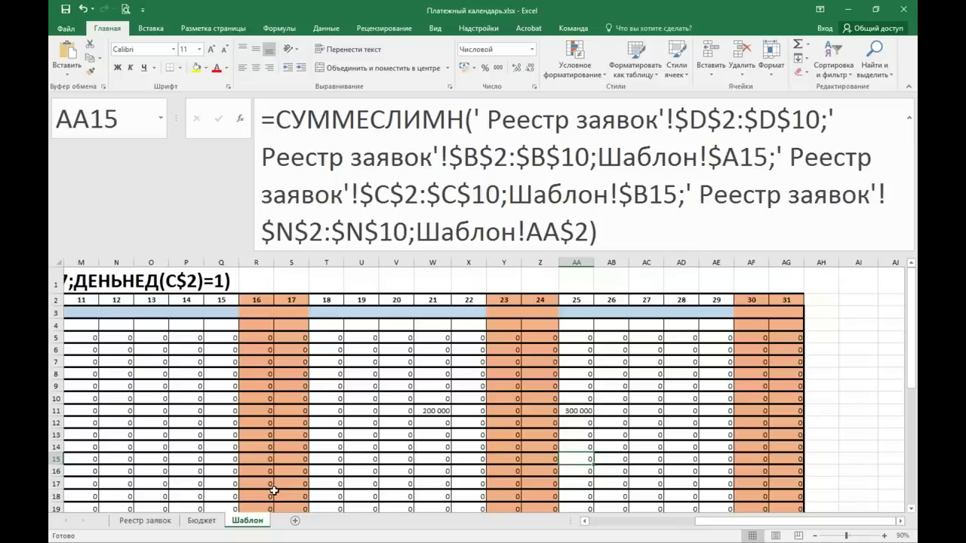
mouse_move(713, 522)
left_mouse_down()
mouse_move(601, 529)
mouse_move(645, 532)
mouse_move(609, 531)
left_mouse_up()
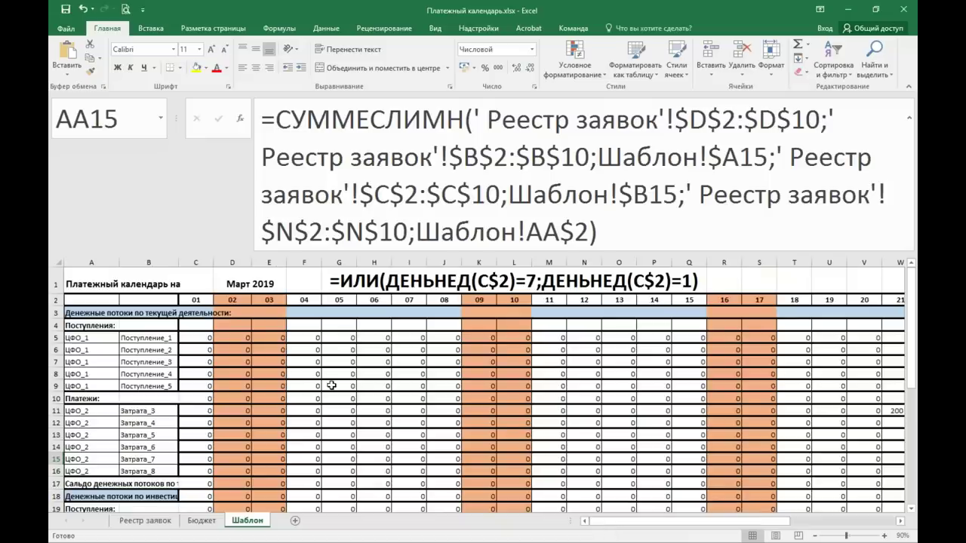
Step: On the Реестр заявок sheet, try clearing the first planned payment date, dismiss the protection warning, and choose Unprotect Sheet
left_click(148, 521)
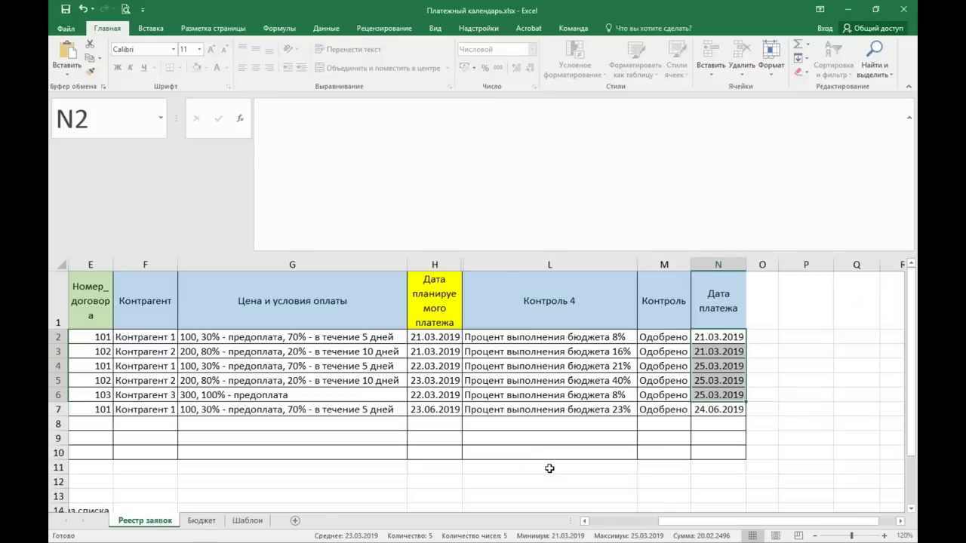
left_click(466, 469)
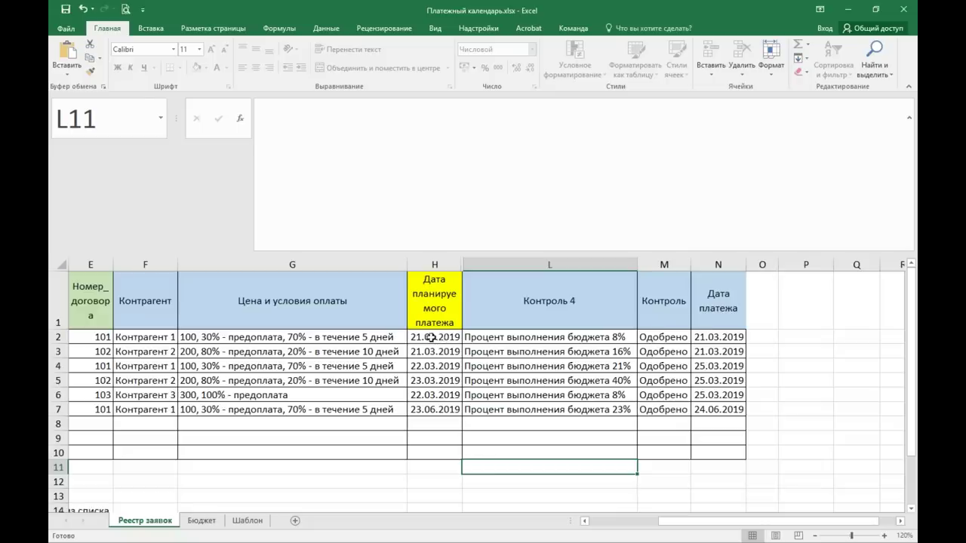
left_click(428, 338)
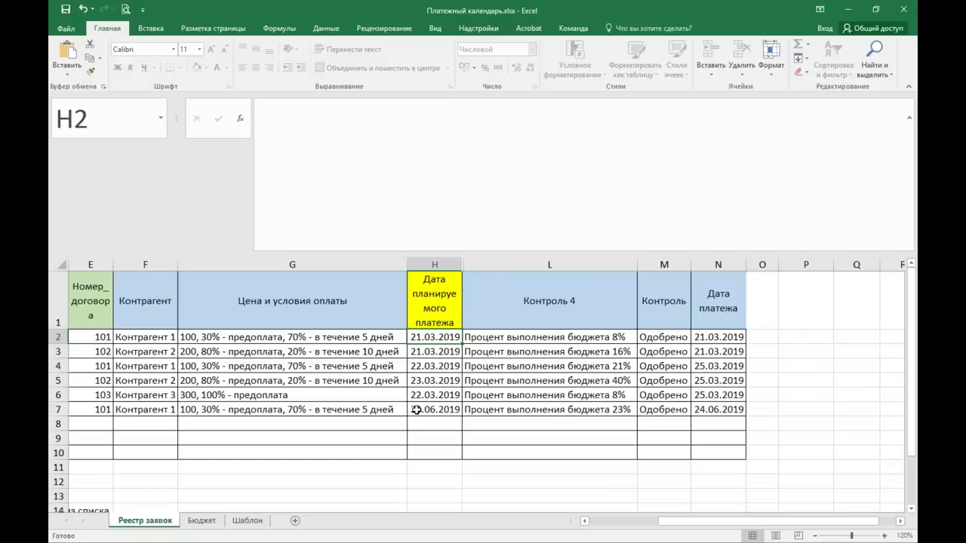
key("Delete")
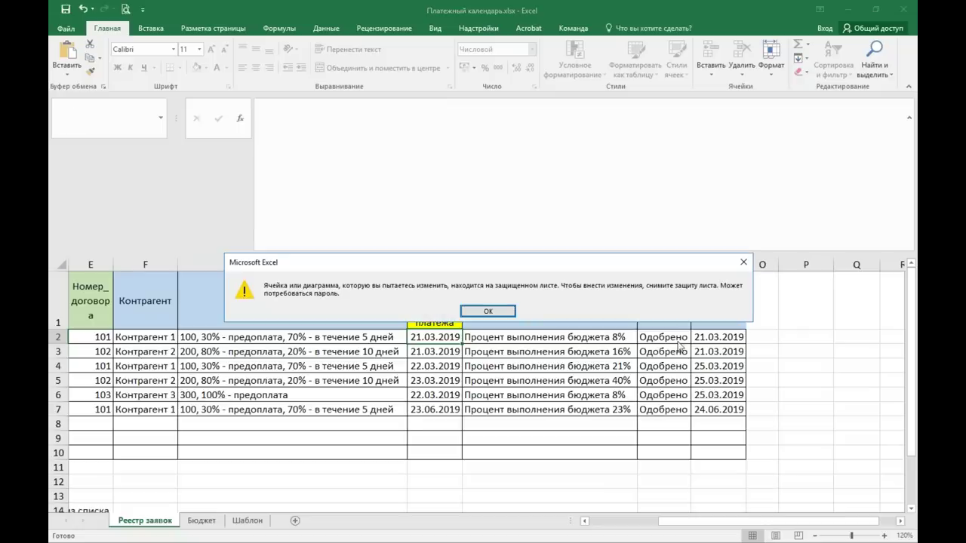
left_click(487, 311)
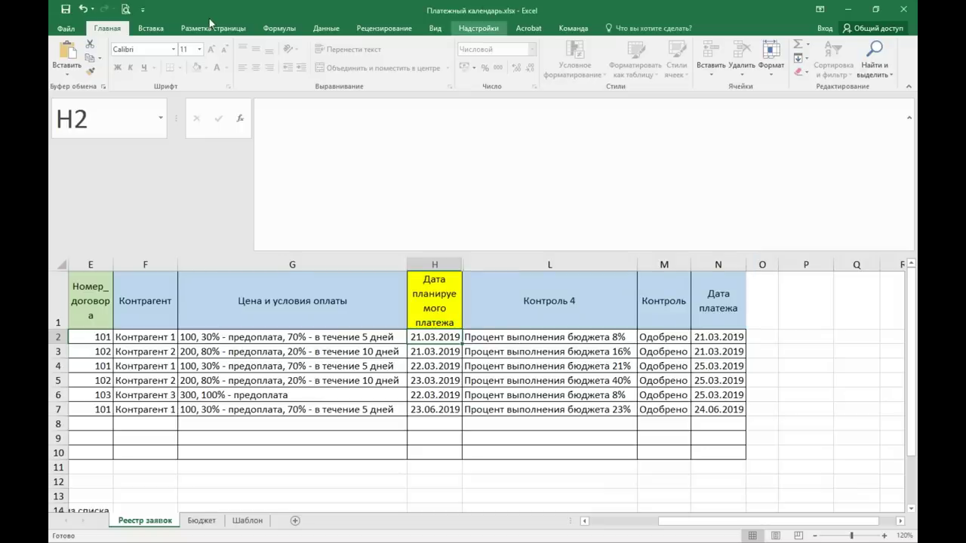
left_click(384, 28)
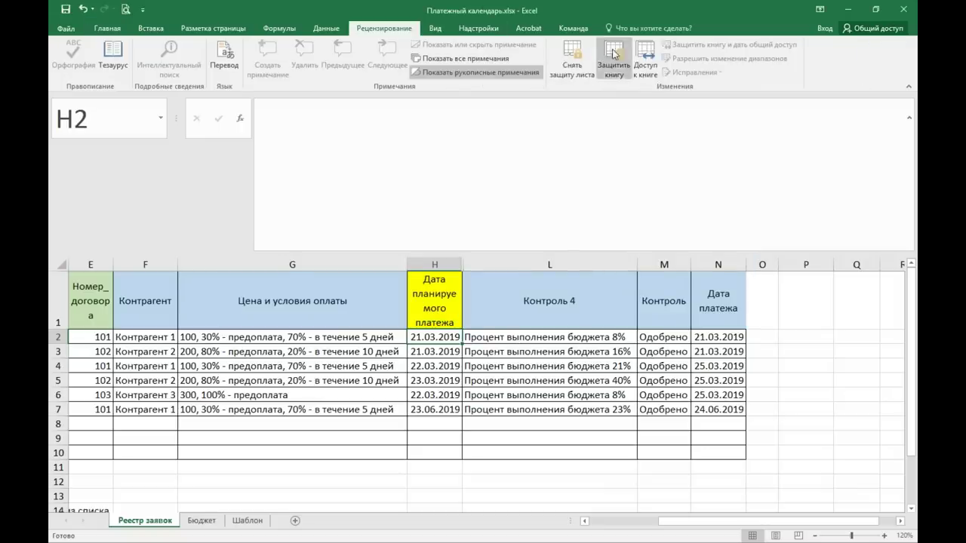
left_click(572, 55)
Step: Unprotect the sheet and enter 10.03.2019 as the first request's planned payment date
key("Escape")
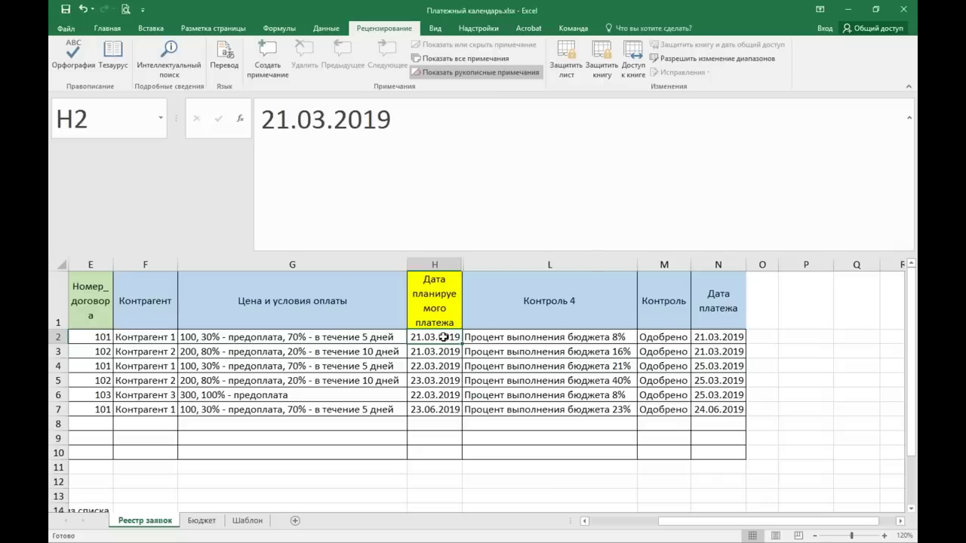
type("10.0")
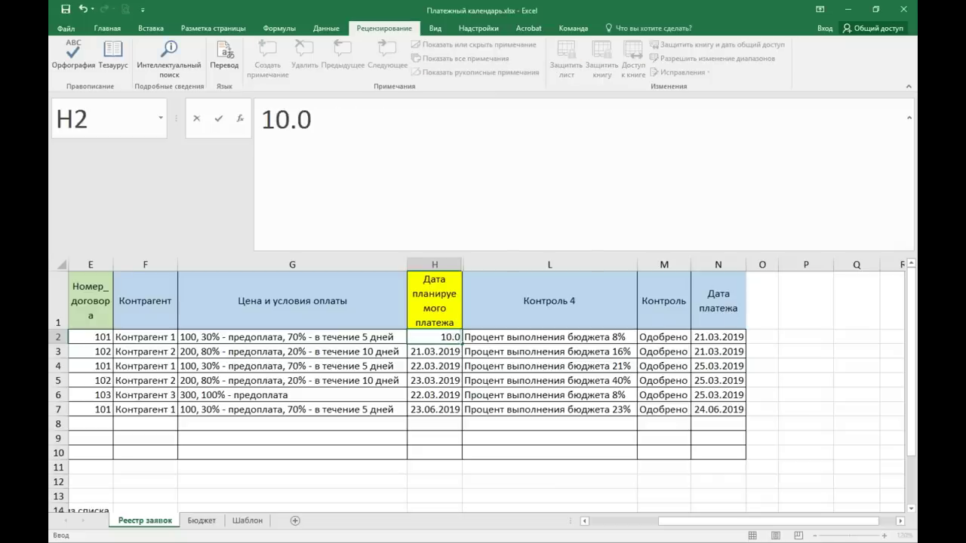
key("BackSpace")
type("3.1")
key("BackSpace")
type("2019")
left_click(295, 126)
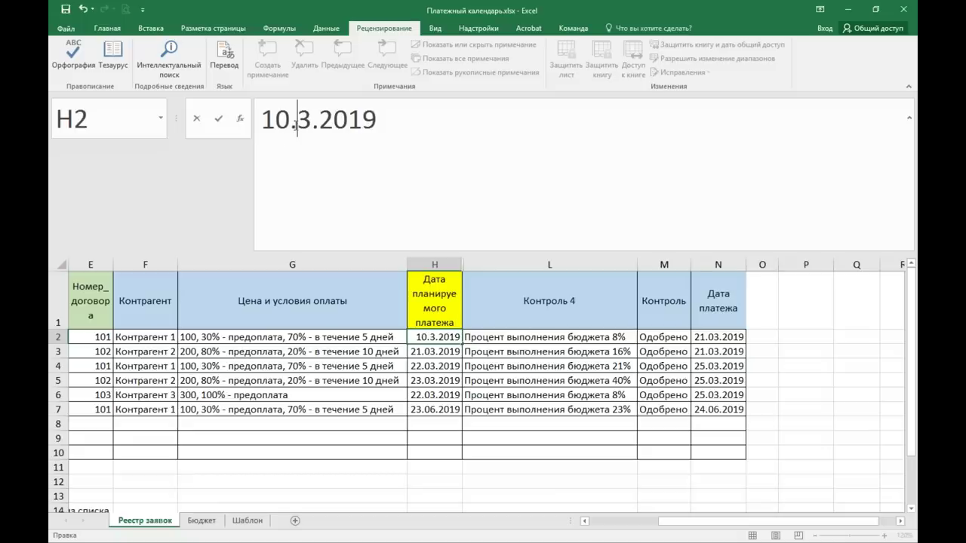
type("0")
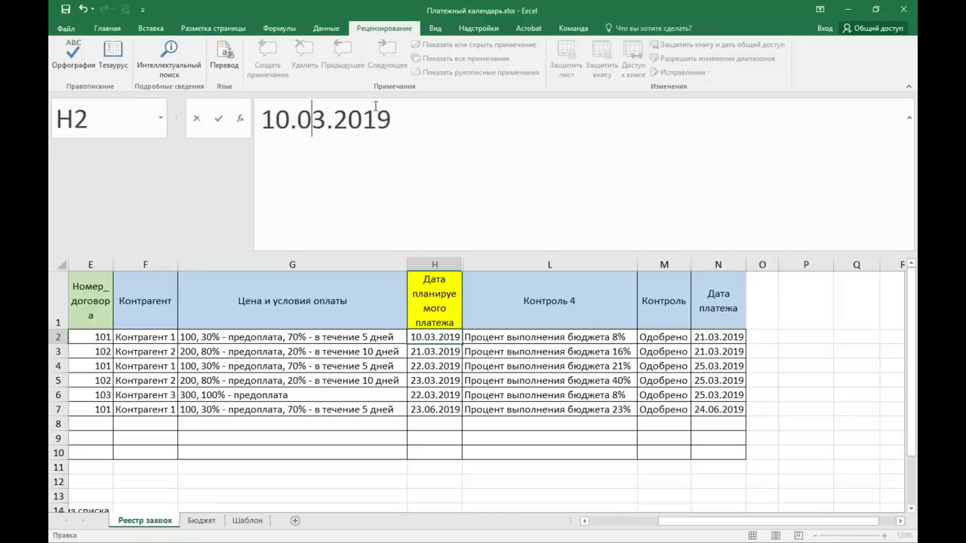
left_click(407, 121)
key("Return")
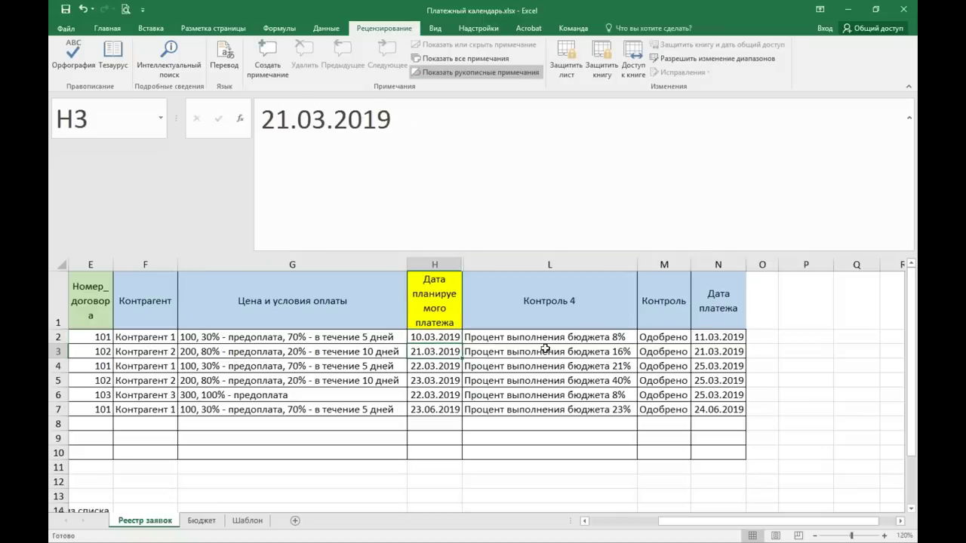
Step: Try 09.03.2019 and then 17.03.2019 as the first request's planned date
left_click(423, 337)
left_click_drag(262, 117, 289, 117)
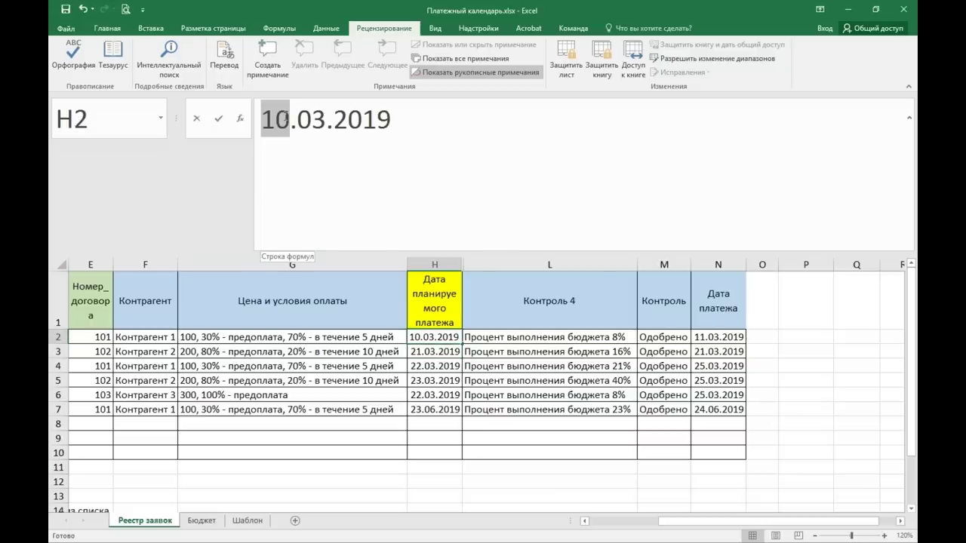
type("9")
key("Return")
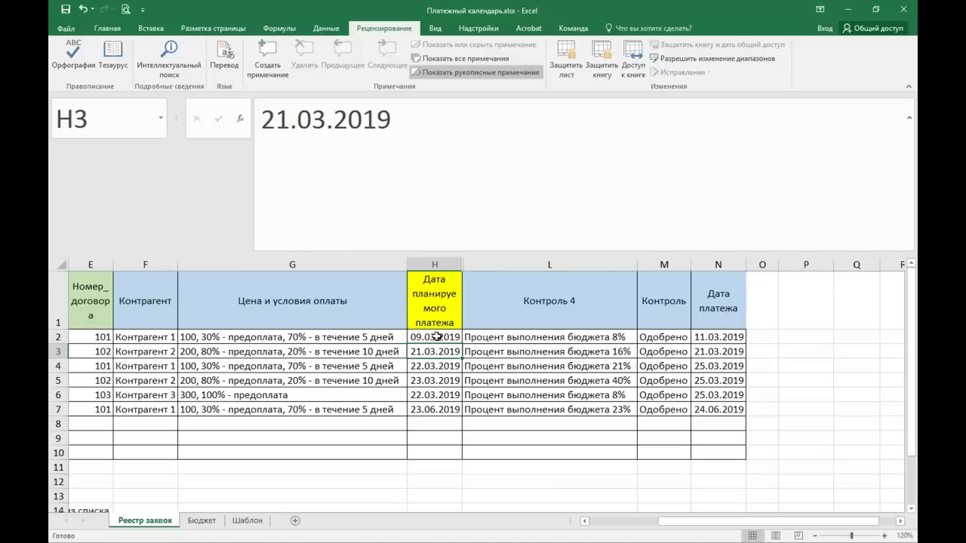
left_click(436, 336)
left_click_drag(287, 117, 263, 117)
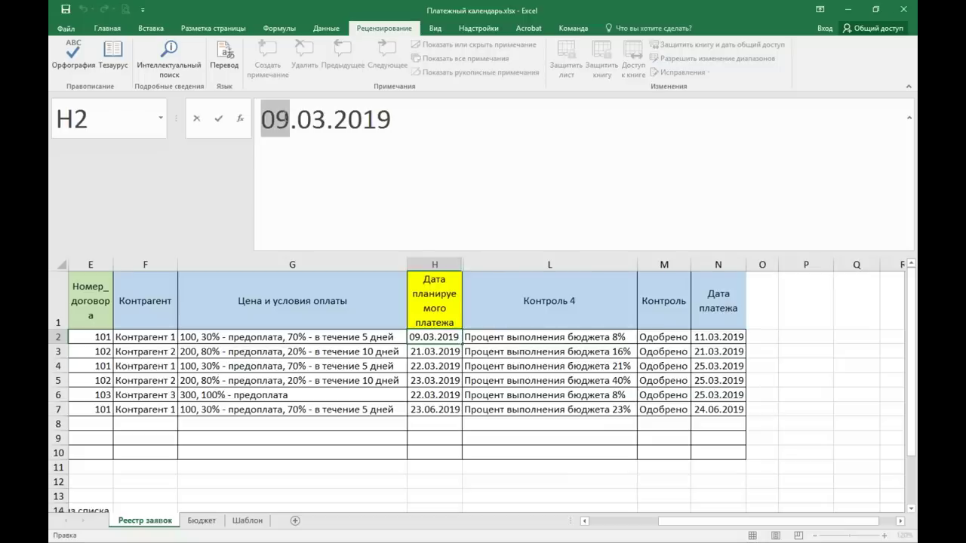
type("17")
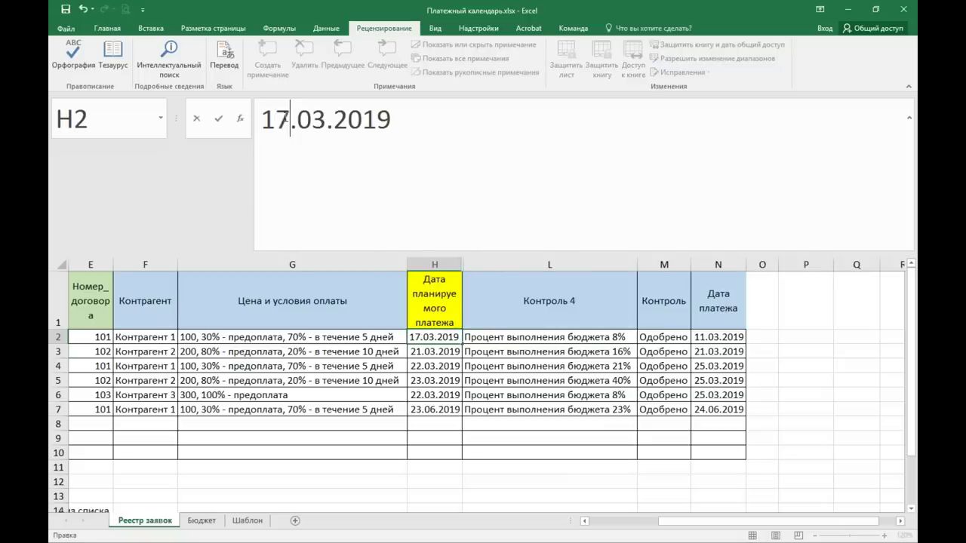
key("Return")
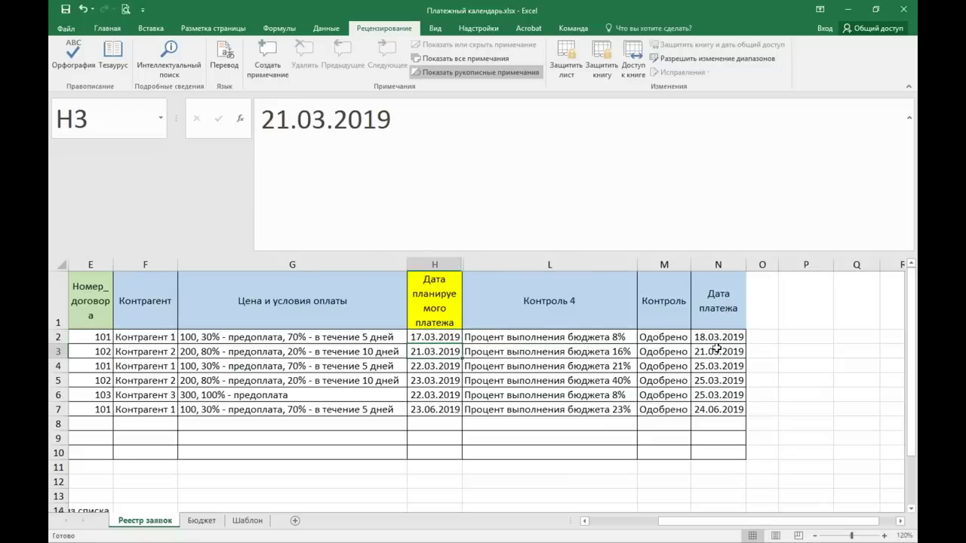
Step: Settle the first request's planned date at 14.03.2019 and return to the Шаблон sheet
left_click(429, 333)
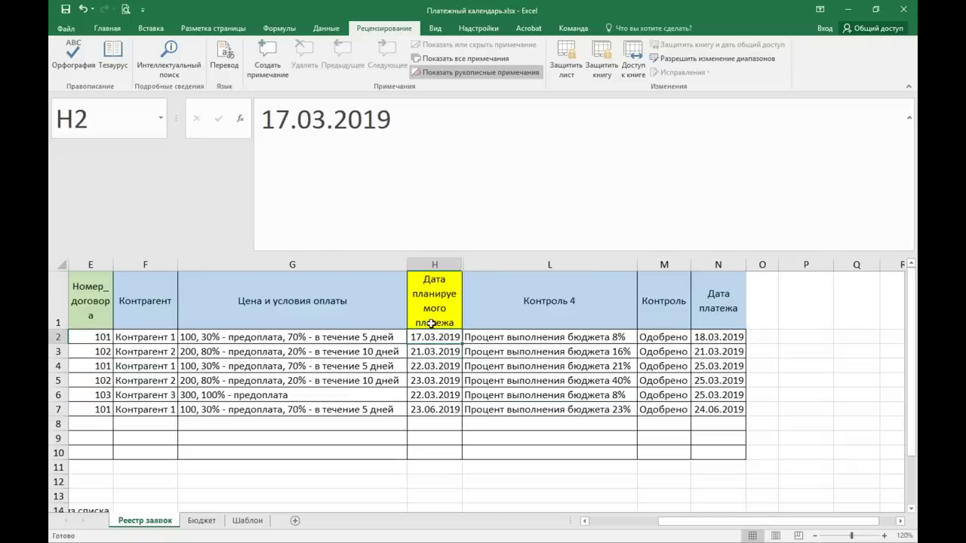
left_click_drag(277, 119, 289, 119)
type("4")
key("Return")
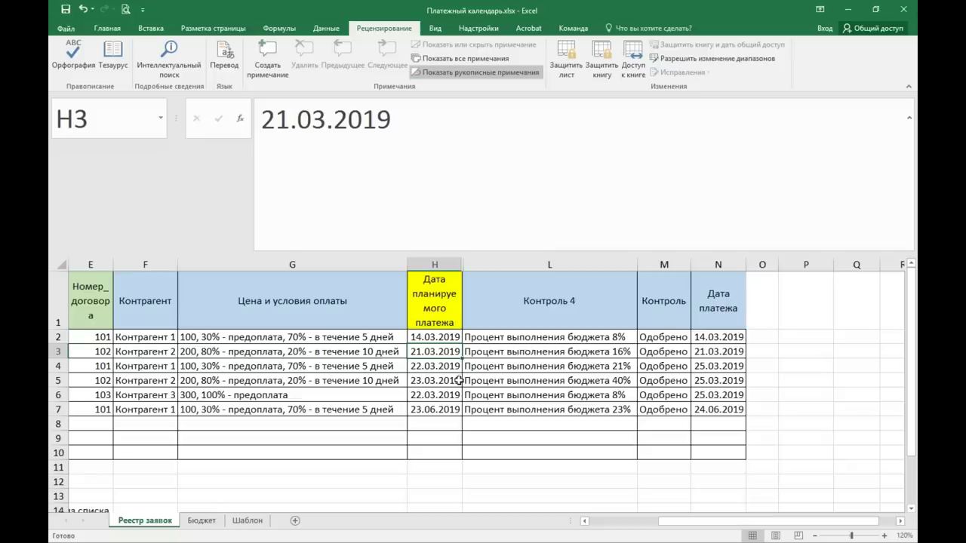
left_click(249, 520)
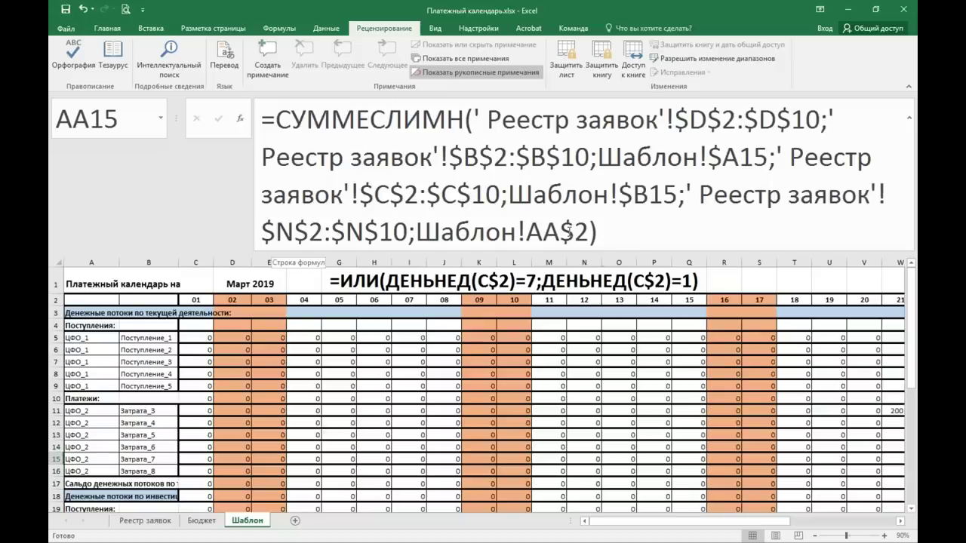
Step: Collapse the formula bar to one line, scroll back left, and select cell C4
left_click_drag(625, 251, 628, 132)
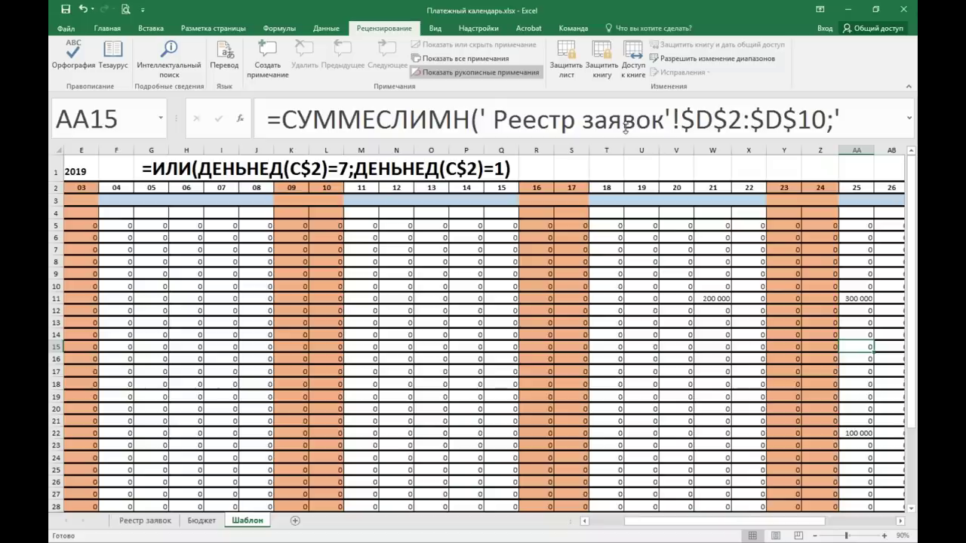
left_click_drag(643, 522, 608, 525)
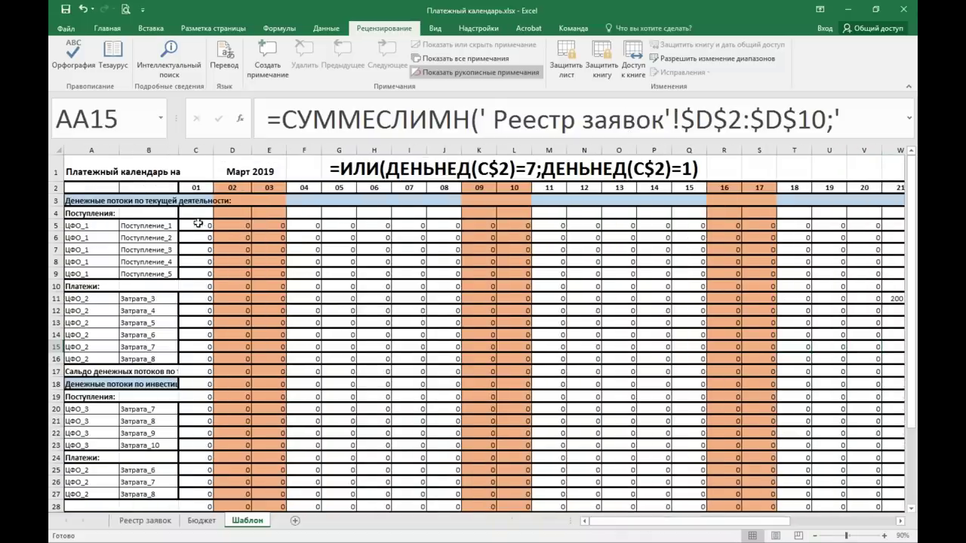
left_click_drag(189, 225, 196, 271)
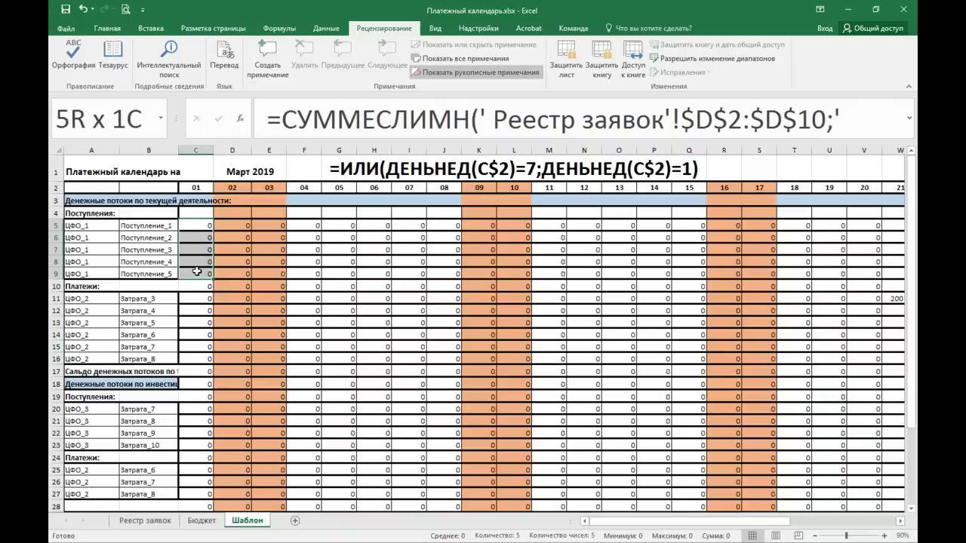
left_click(202, 212)
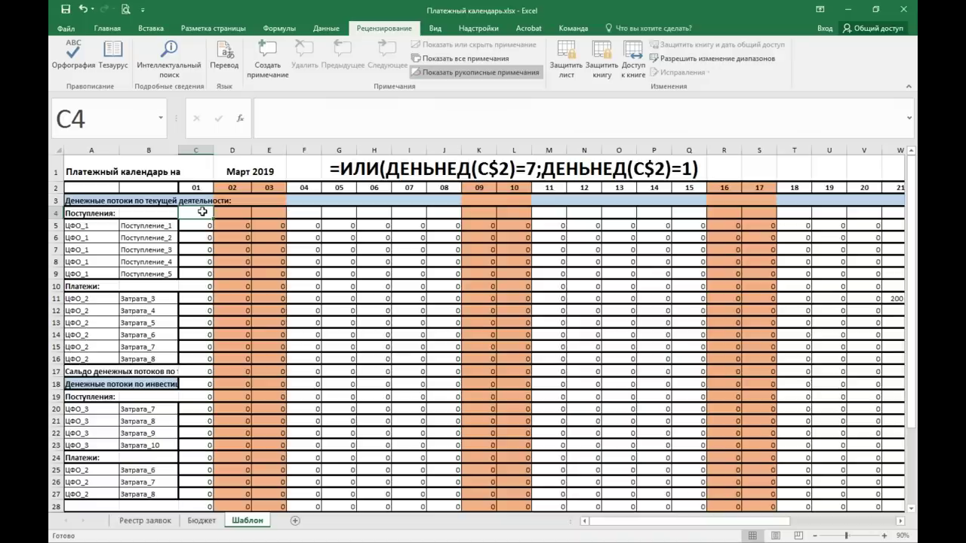
Step: Enter =СУММ(C5:C9) in C4 and fill it through AG4 without formatting
type("=су")
double_click(227, 227)
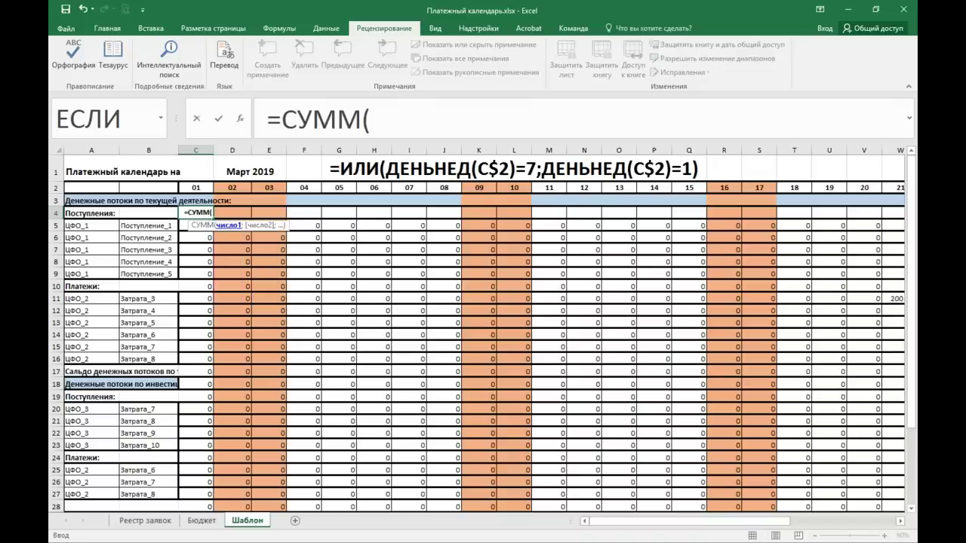
left_click_drag(205, 271, 194, 225)
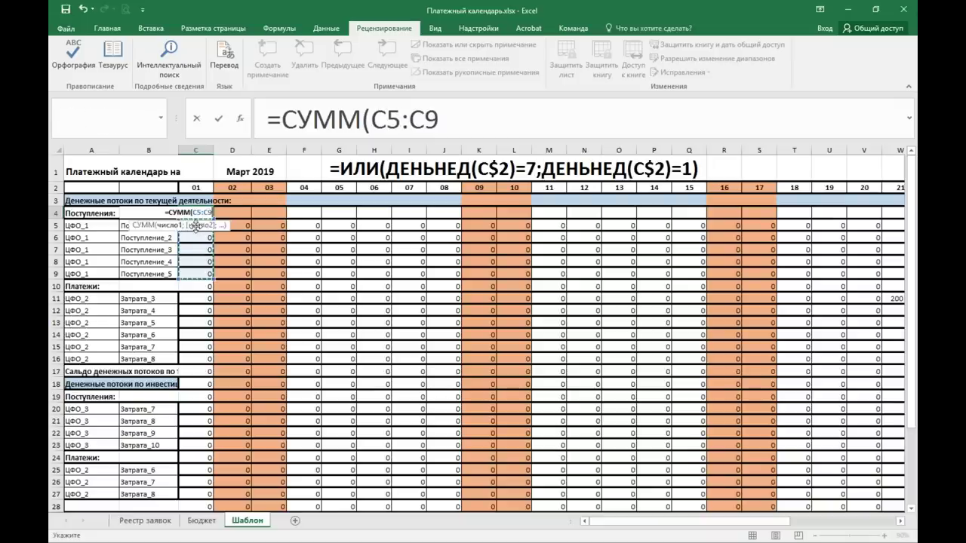
key("Return")
left_click(202, 213)
left_click_drag(214, 217, 914, 231)
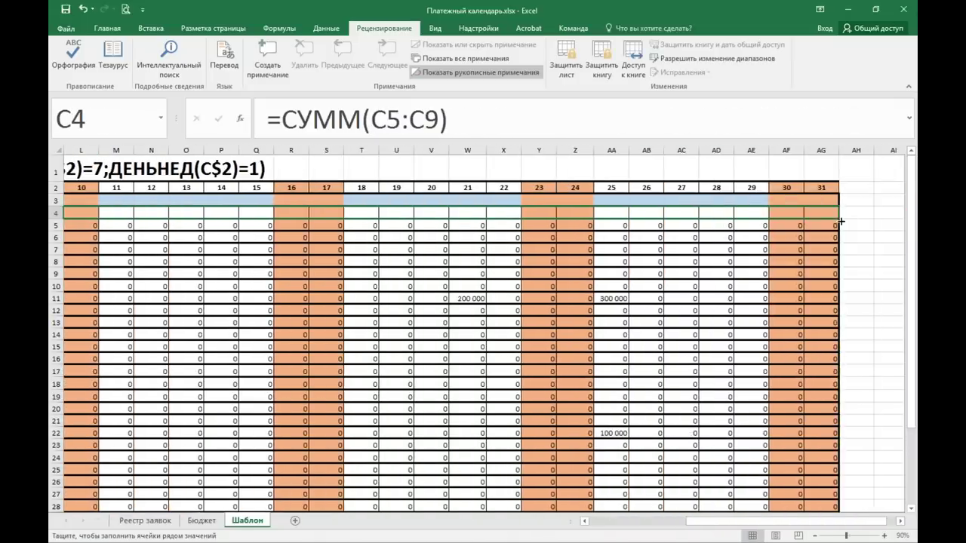
left_click_drag(915, 230, 840, 222)
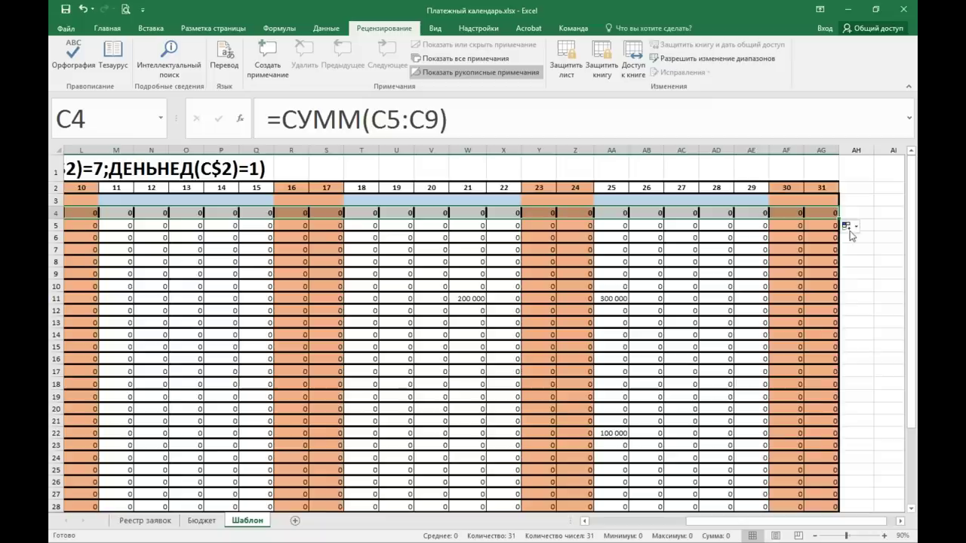
left_click(848, 228)
left_click(852, 270)
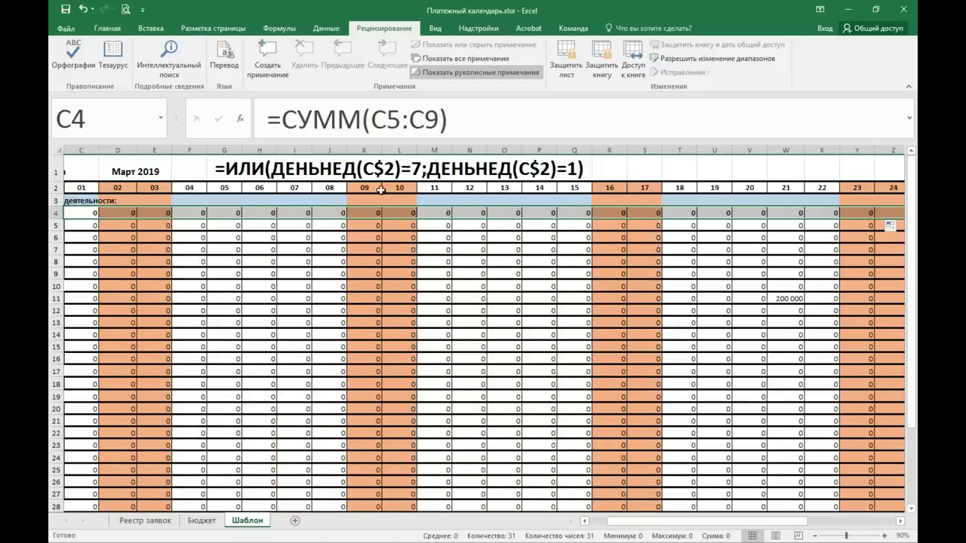
Step: Make the row 4 receipt totals bold
left_click(107, 28)
left_click(119, 68)
scroll(637, 528, "left", 1)
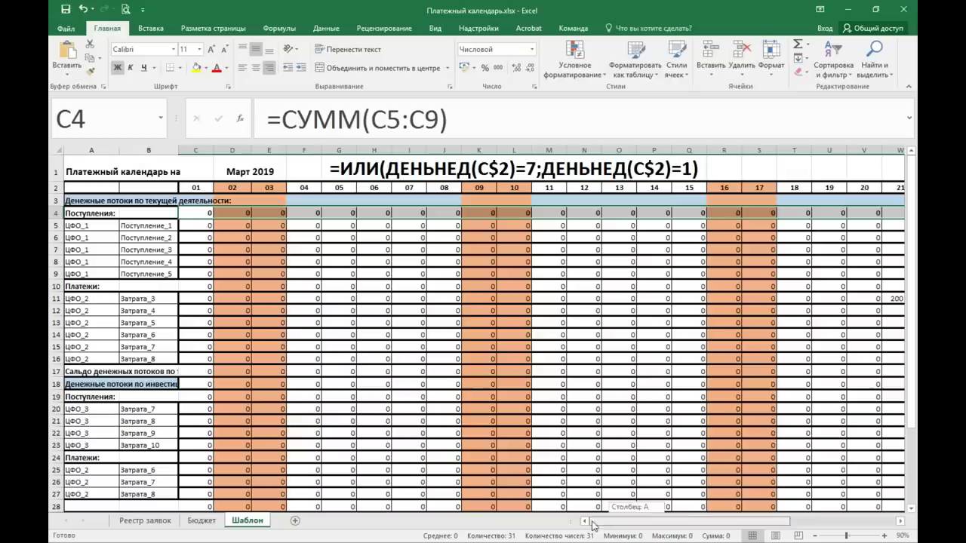
left_click(202, 285)
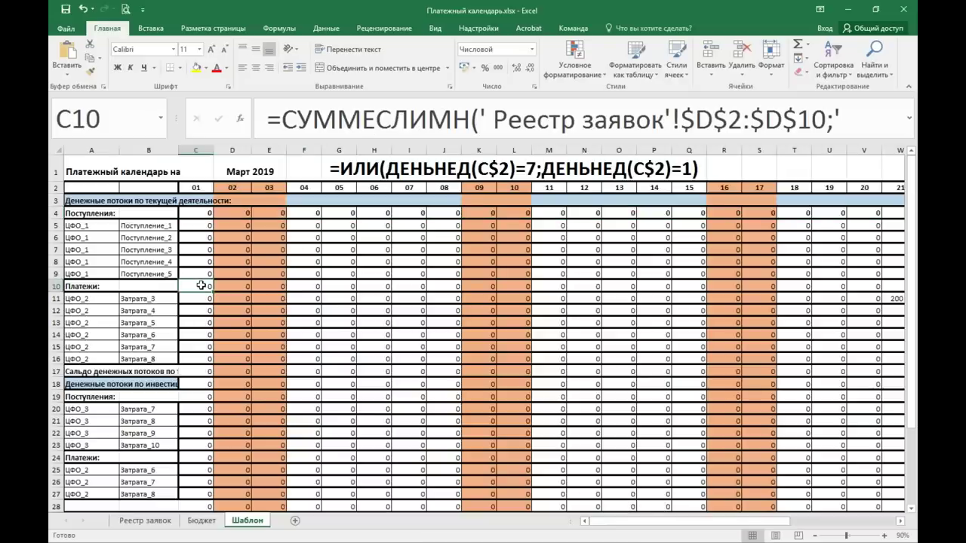
Step: Enter =СУММ(C11:C16) in C10, fill it through AG10, and double row 17's height
type("=су")
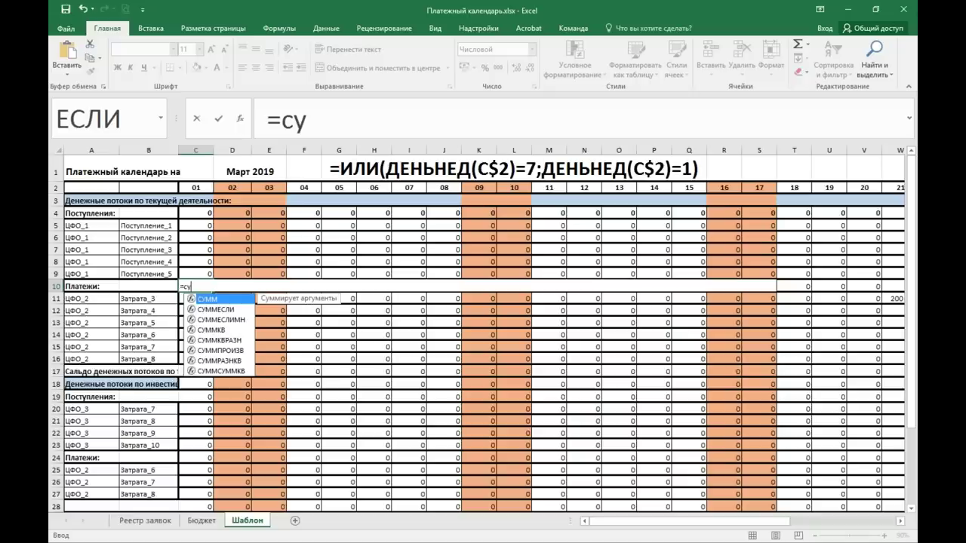
double_click(220, 302)
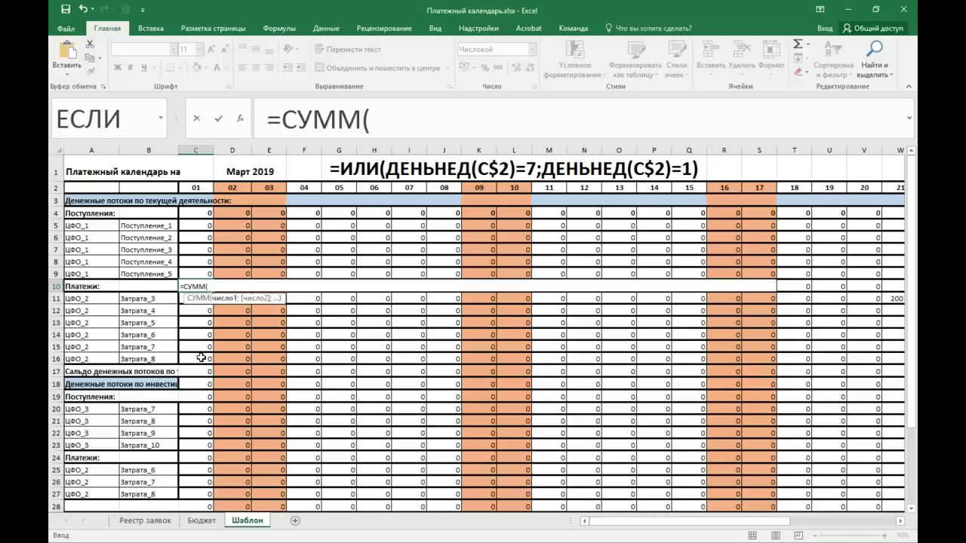
left_click_drag(203, 353, 200, 300)
key("Return")
left_click(209, 287)
left_click_drag(212, 291, 875, 286)
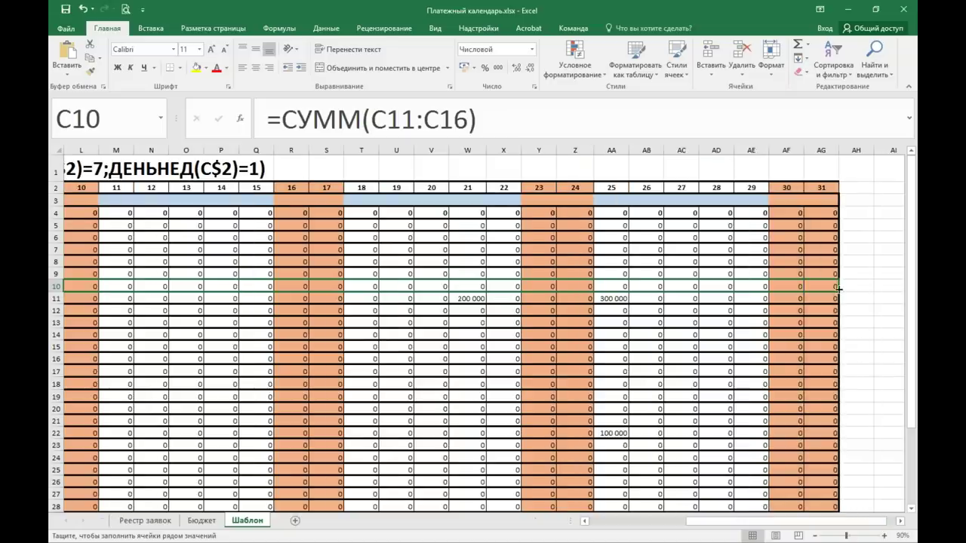
left_click_drag(906, 287, 838, 287)
left_click_drag(703, 521, 610, 531)
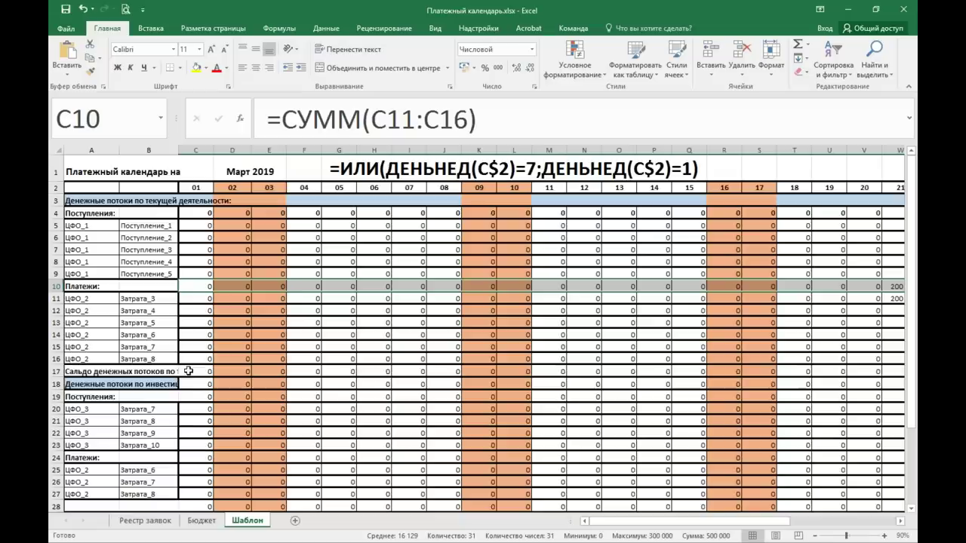
left_click_drag(60, 372, 62, 384)
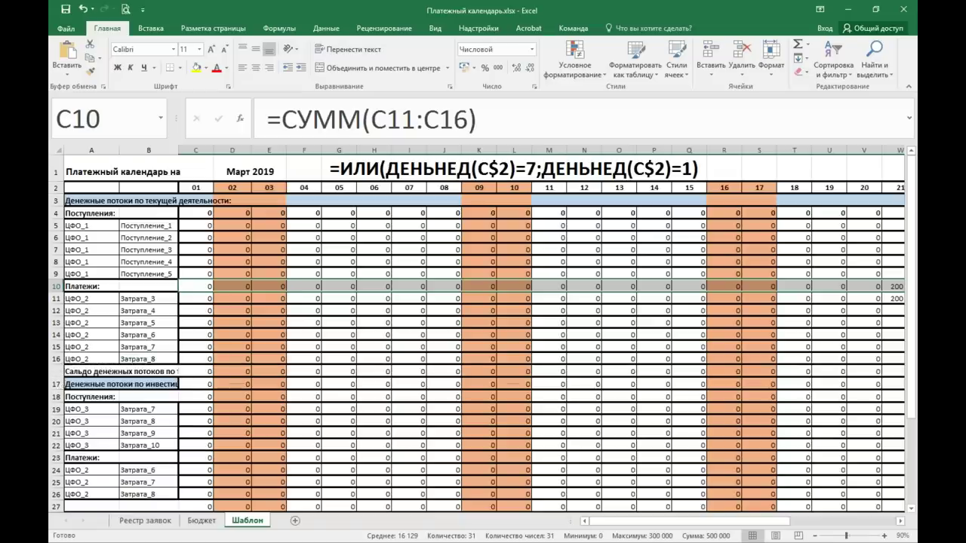
Step: Merge A17:B17 and left-align and wrap the Сальдо label
left_click_drag(96, 378, 138, 377)
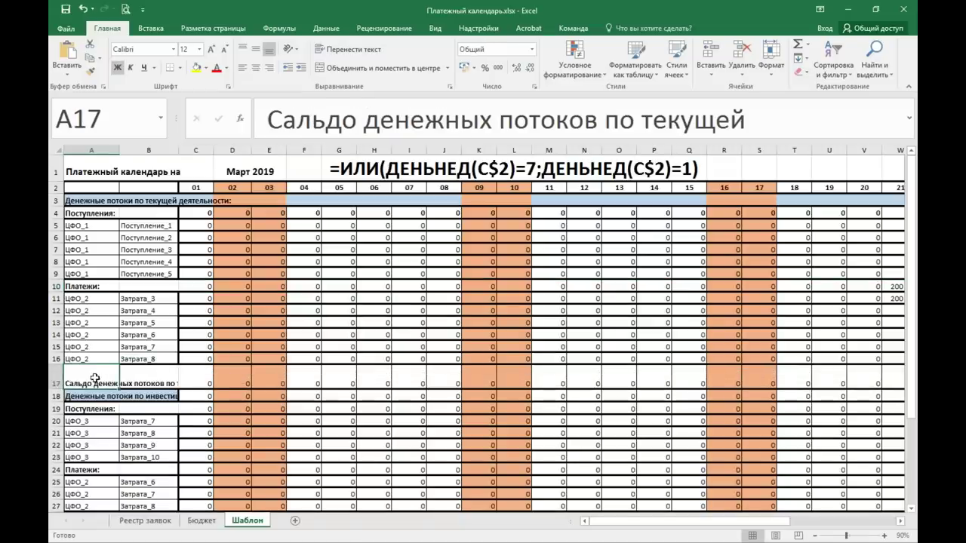
left_click(378, 68)
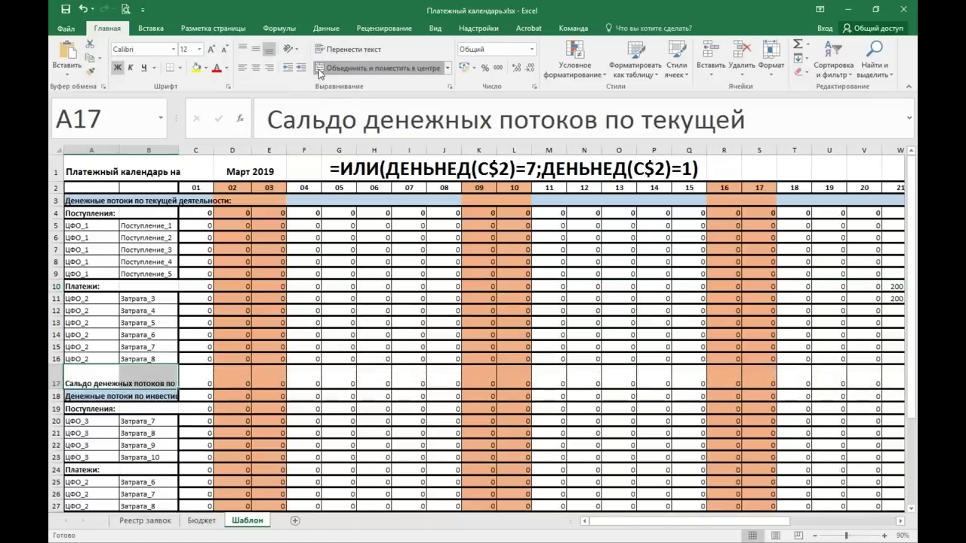
left_click(242, 68)
left_click(350, 49)
Step: Enter =C4-C10 in C17 and fill it through AG17 without formatting
left_click(209, 373)
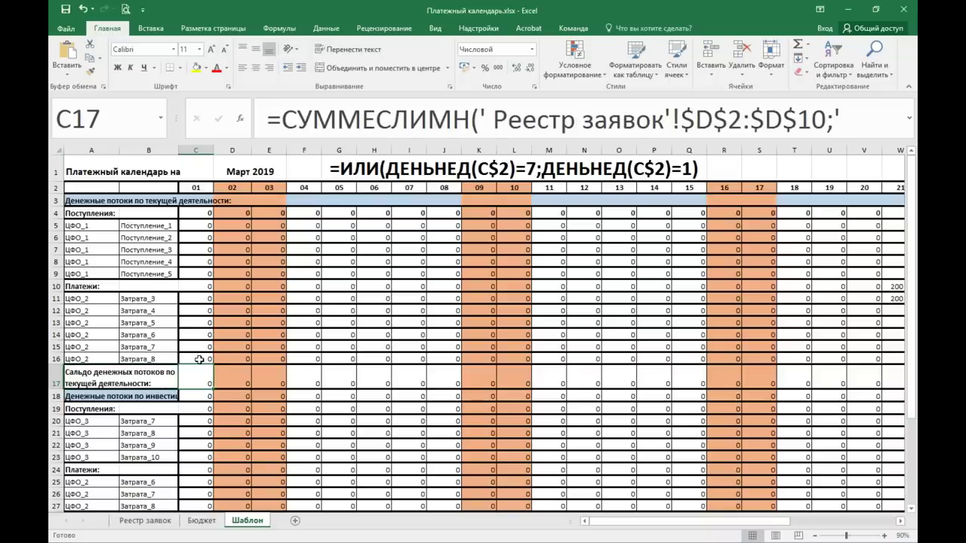
type("=")
left_click(199, 213)
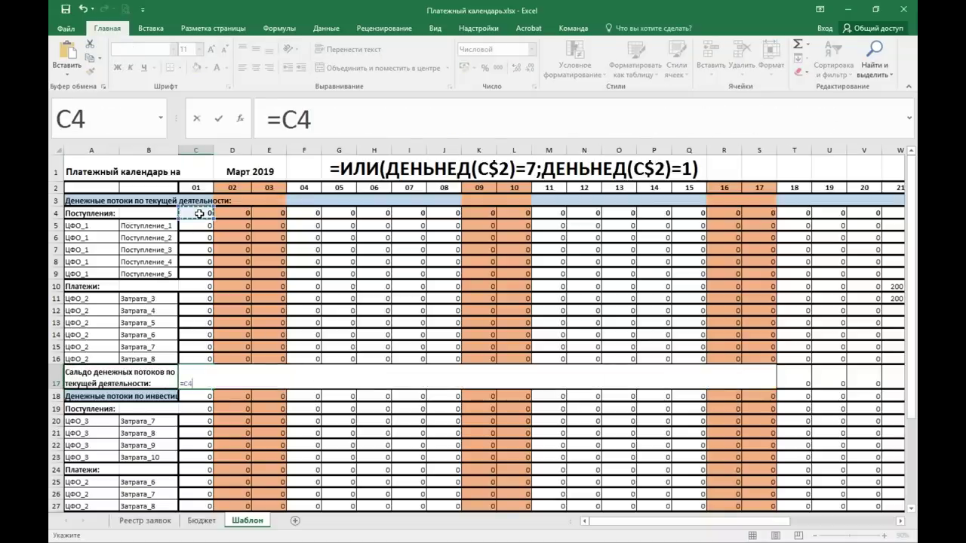
type("-")
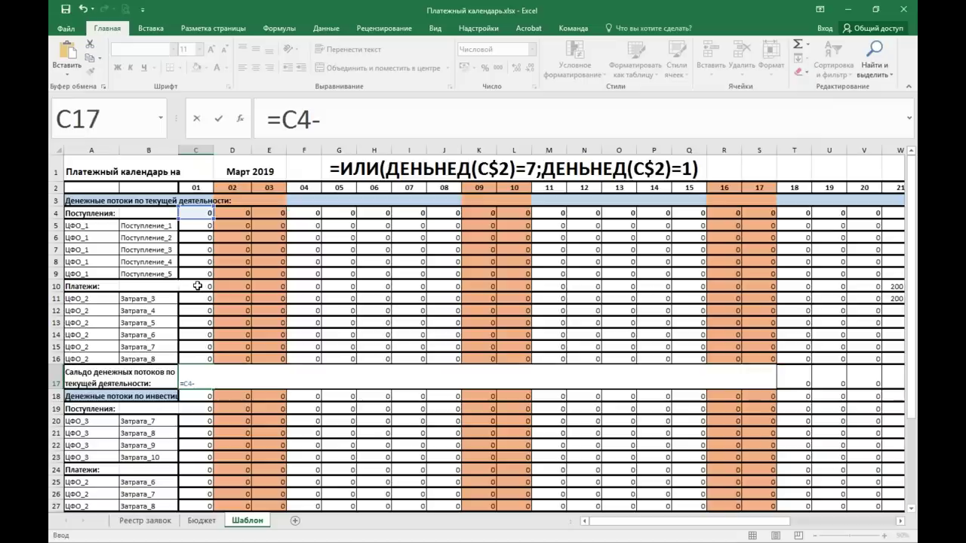
left_click(198, 286)
key("Return")
left_click(201, 375)
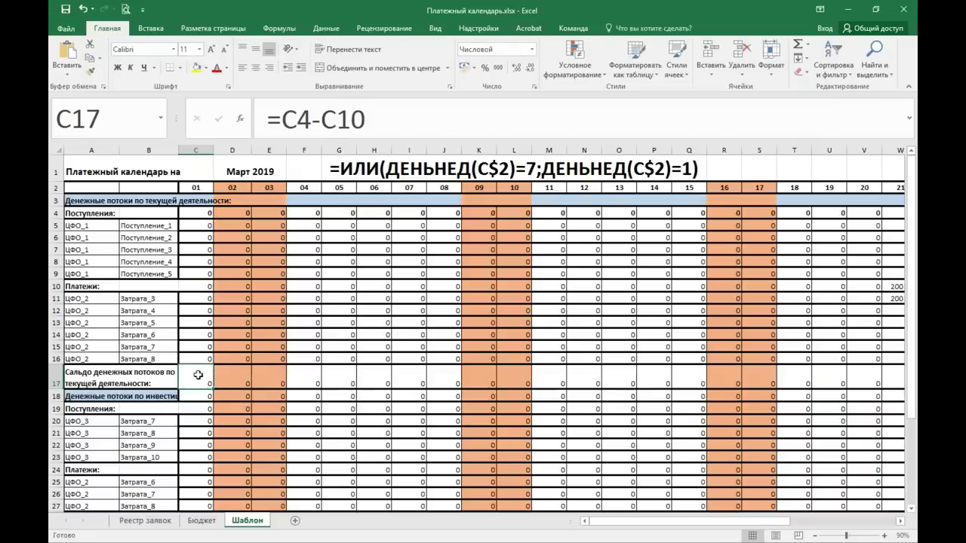
left_click_drag(213, 389, 879, 392)
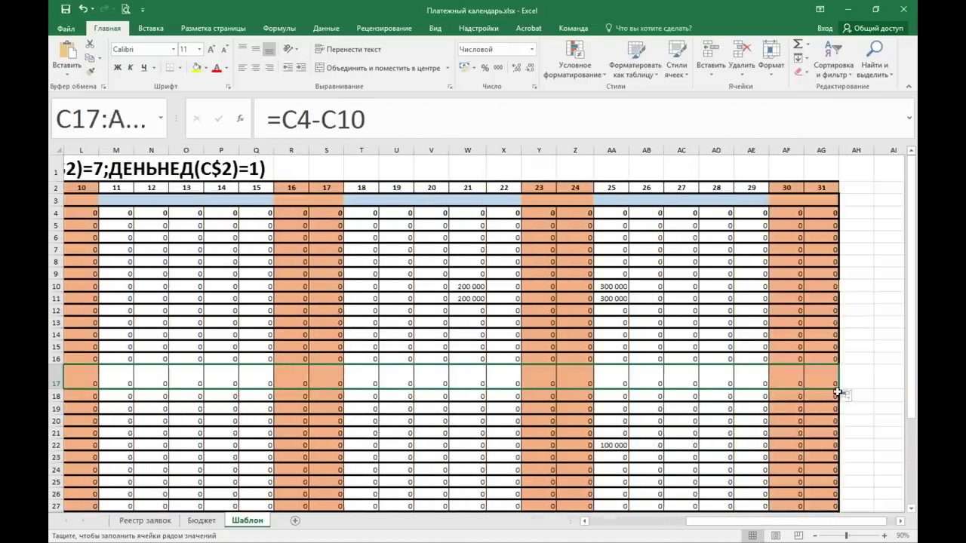
left_click_drag(878, 393, 839, 390)
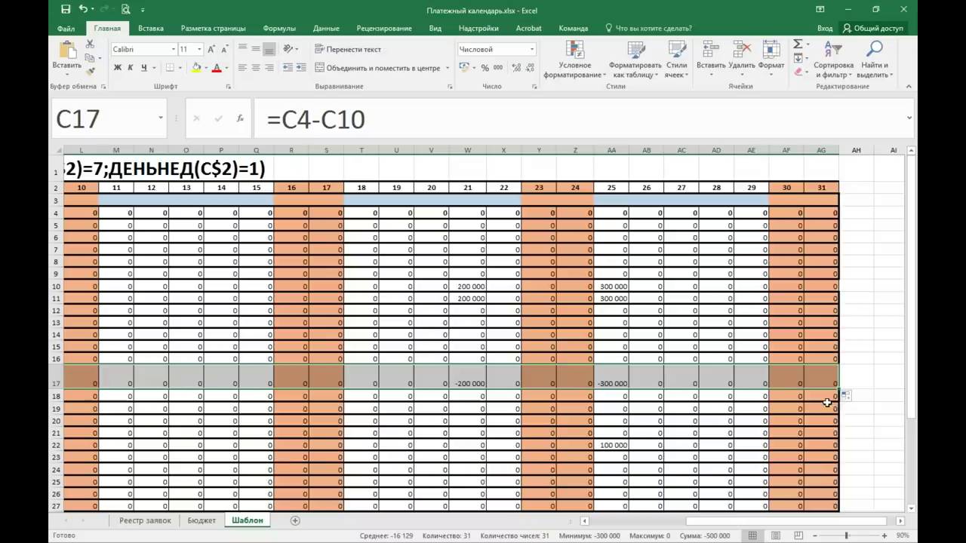
left_click(849, 400)
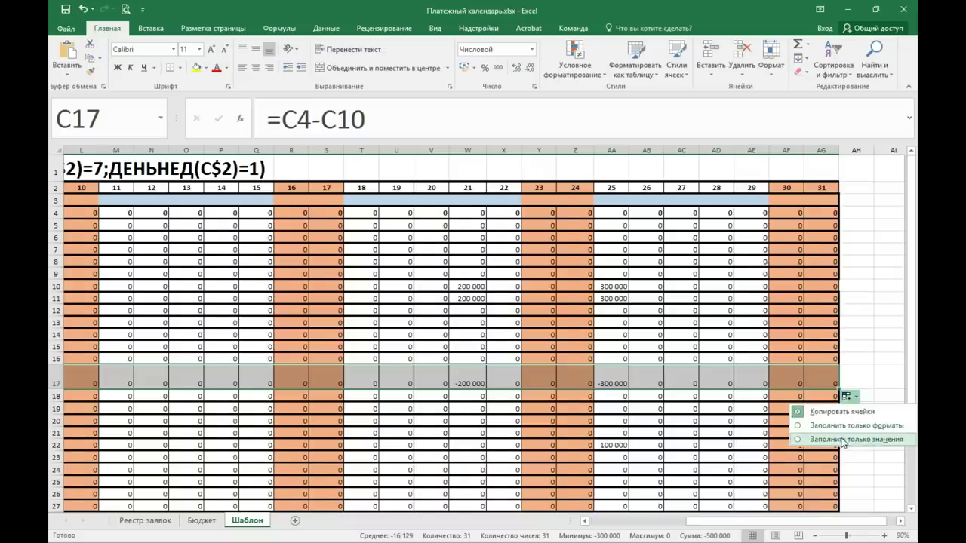
left_click(845, 442)
scroll(493, 351, "left", 2)
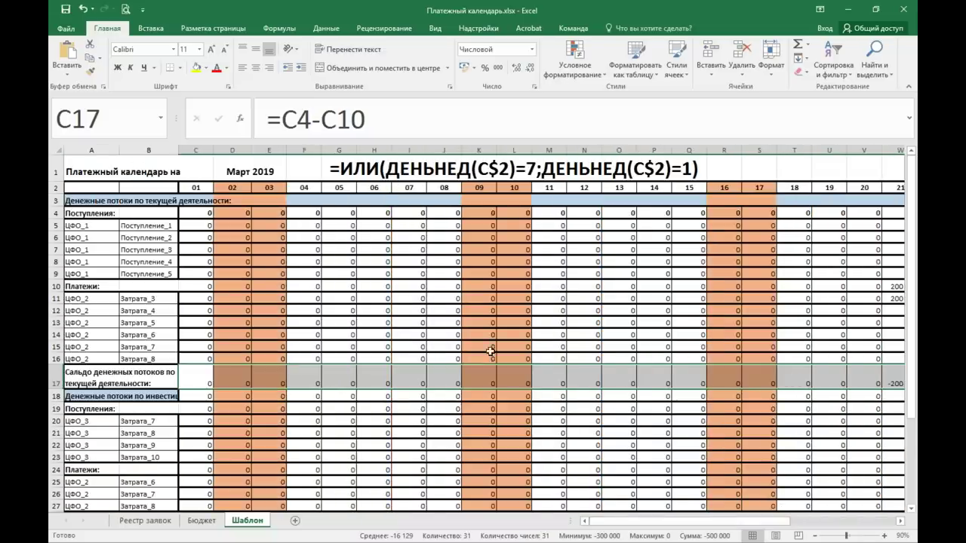
left_click_drag(712, 521, 764, 533)
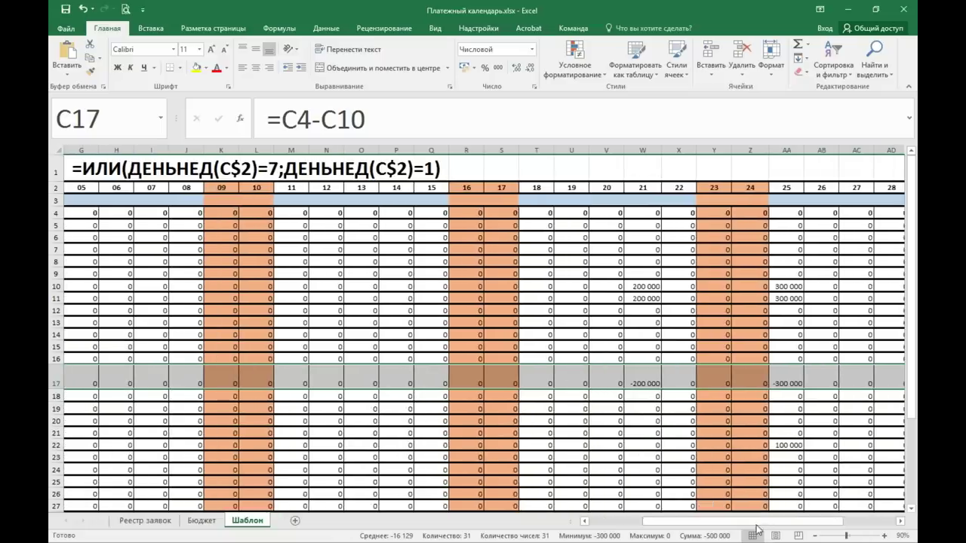
left_click_drag(764, 532, 762, 526)
left_click_drag(656, 527, 596, 526)
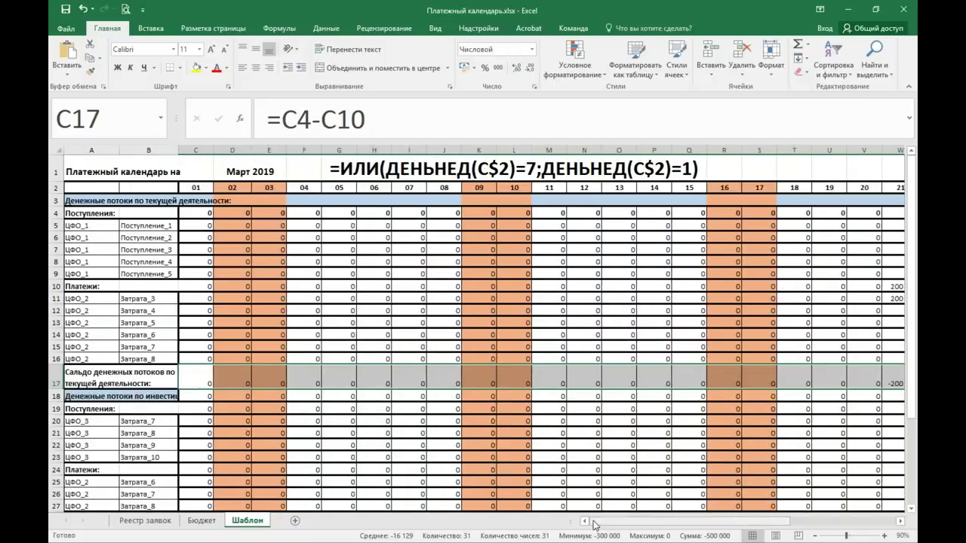
left_click(151, 520)
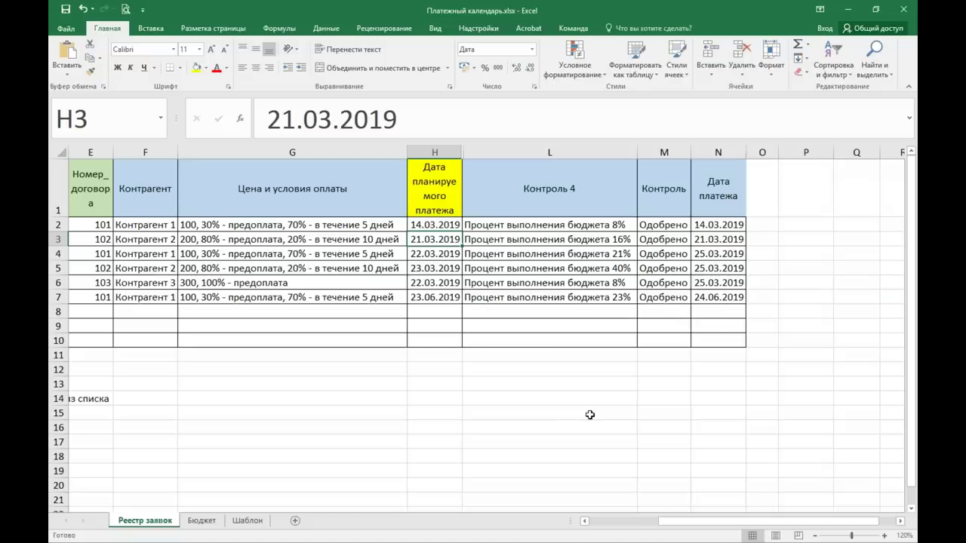
left_click(249, 521)
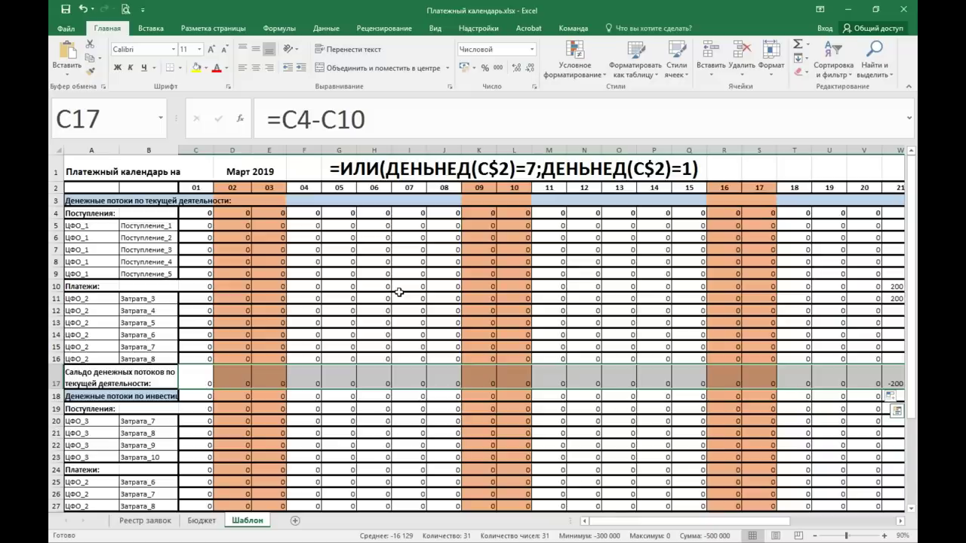
Step: Change the calendar date in D1 from 01.03.2019 to 01.06.2019
right_click(251, 522)
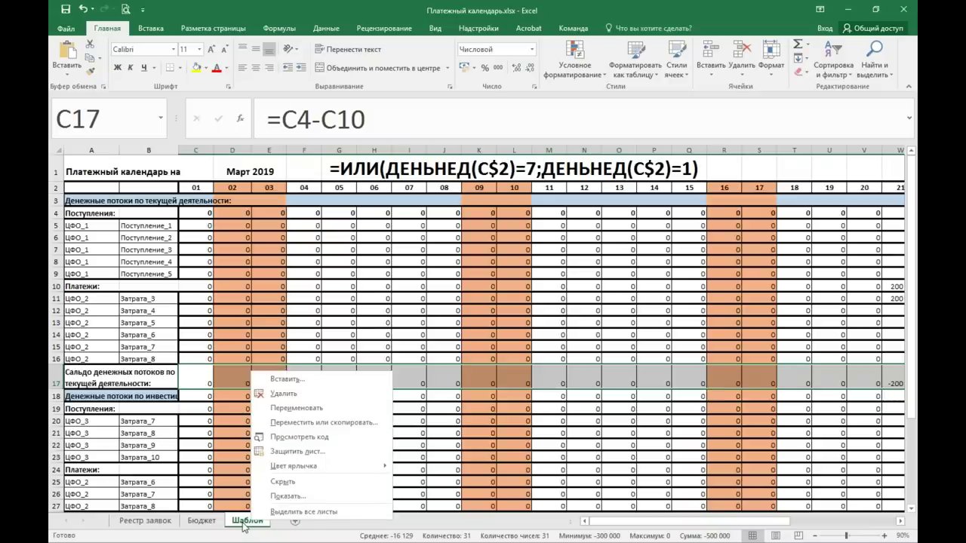
left_click(249, 172)
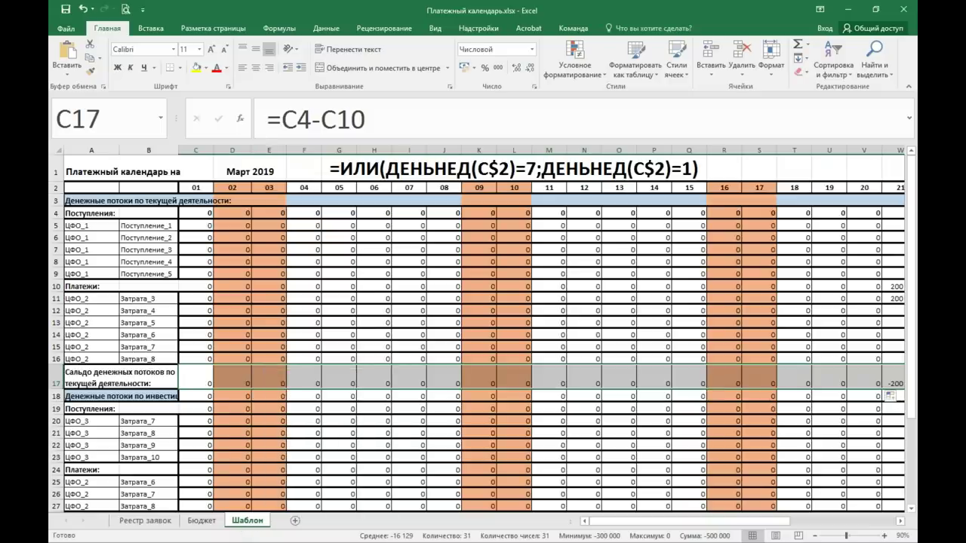
left_click(249, 172)
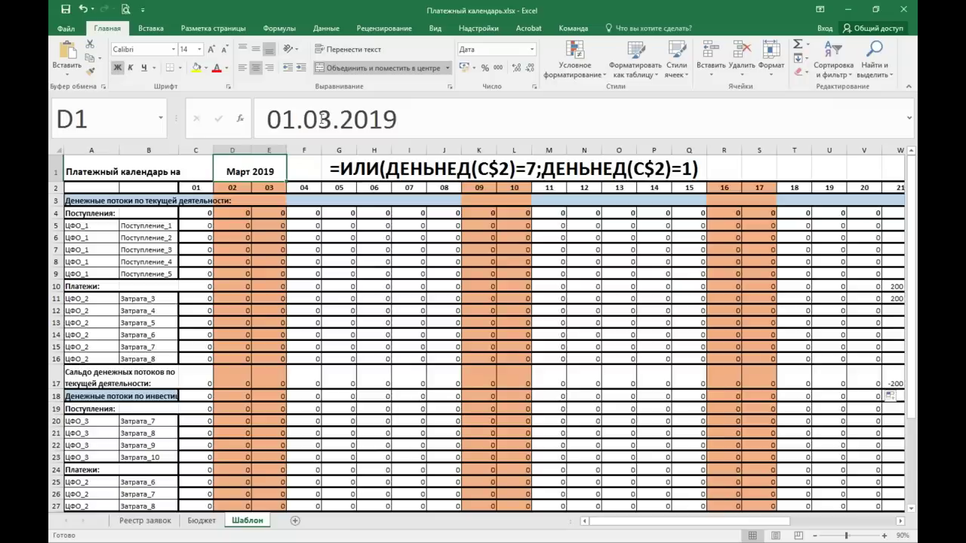
left_click_drag(318, 115, 331, 115)
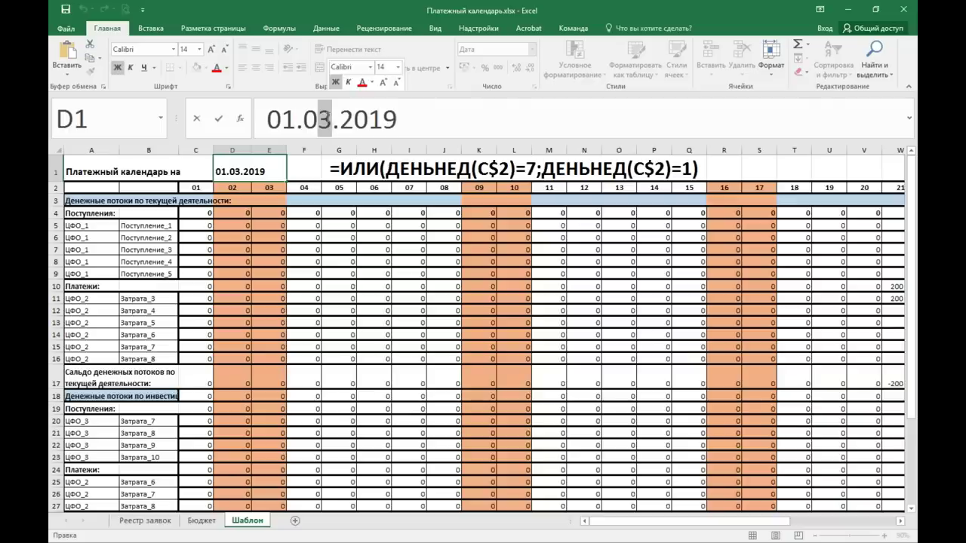
type("6")
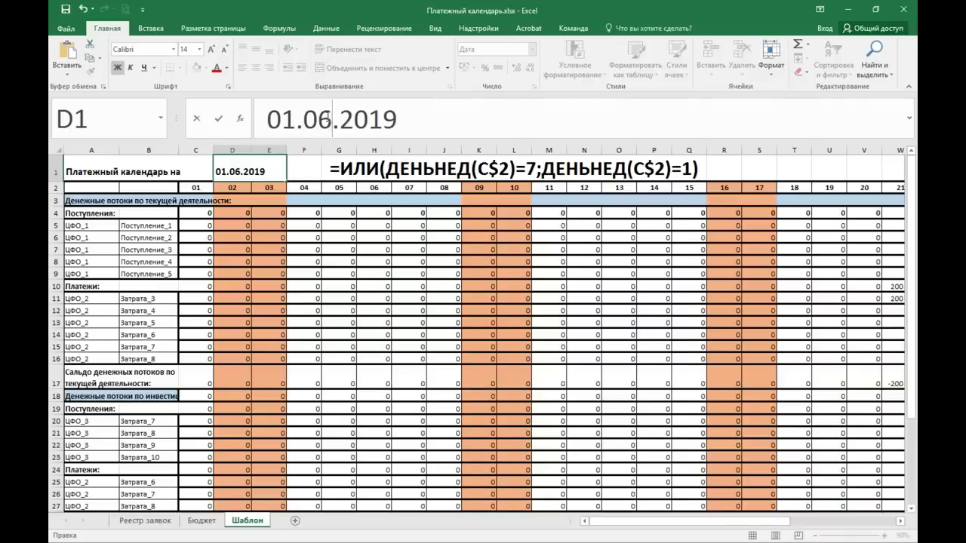
key("Return")
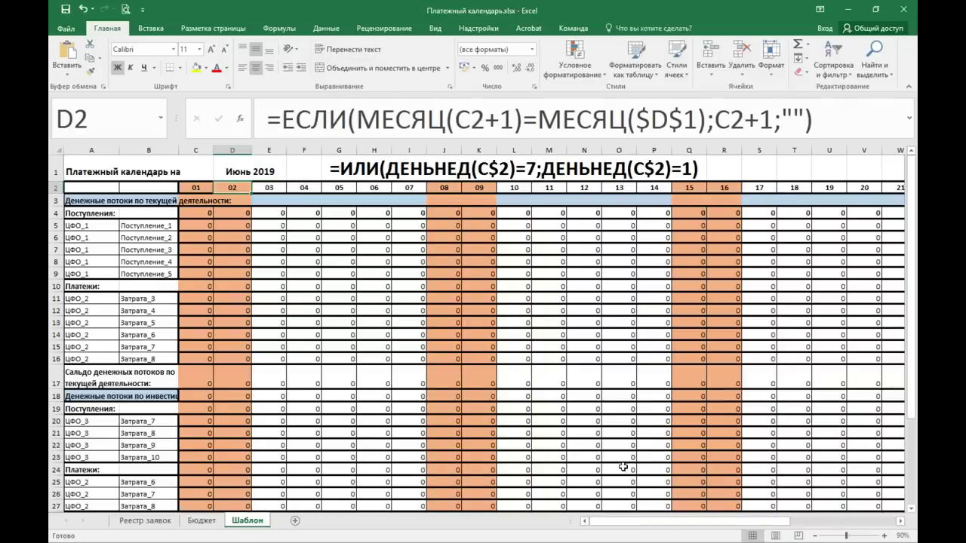
Step: Glance at the Реестр заявок sheet, then return to the Шаблон calendar
left_click_drag(600, 521, 692, 524)
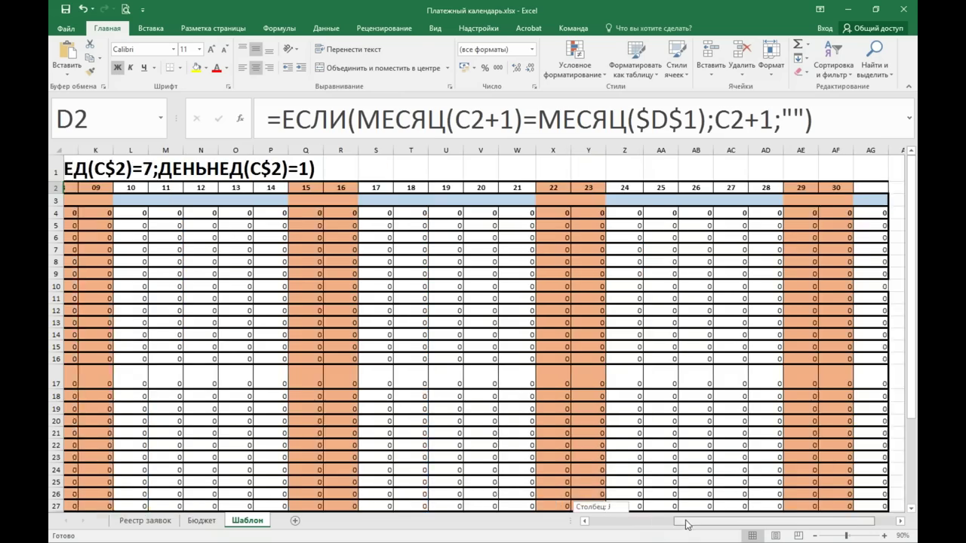
scroll(717, 437, "down", 7)
scroll(725, 418, "up", 6)
scroll(724, 418, "up", 1)
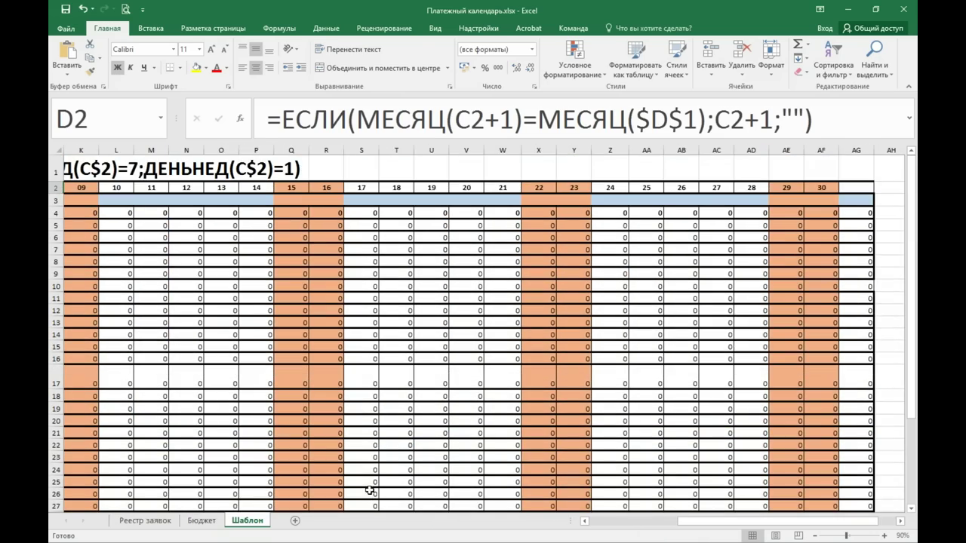
left_click(169, 521)
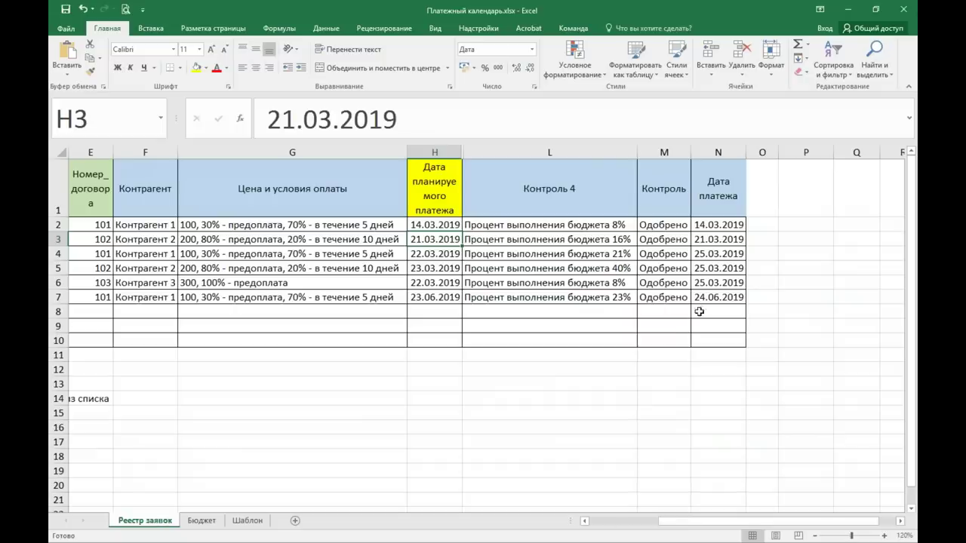
left_click_drag(694, 525, 611, 525)
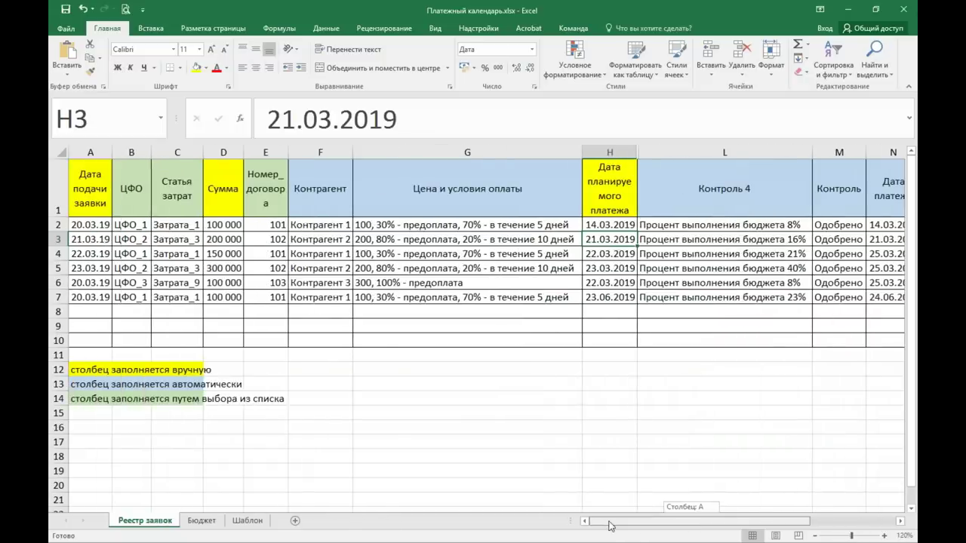
left_click(248, 520)
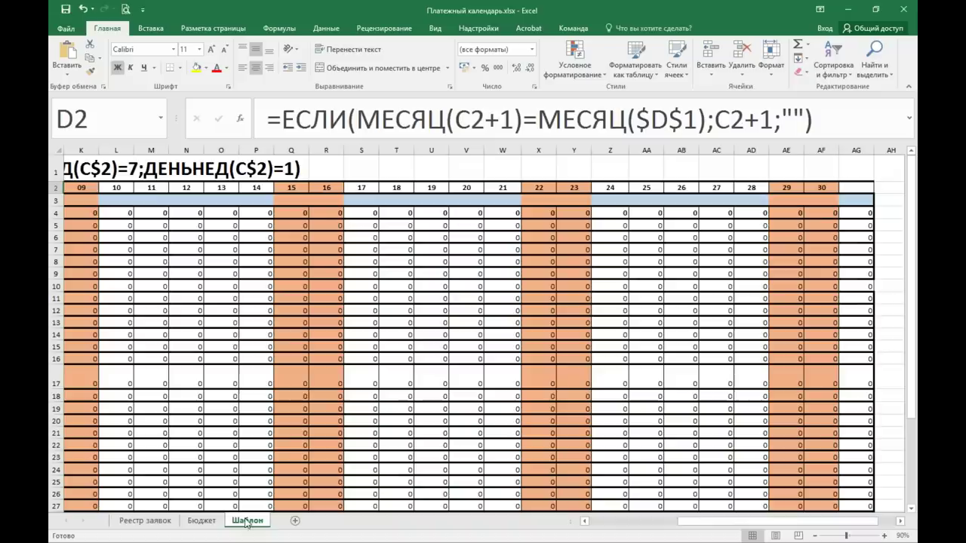
left_click_drag(733, 528, 585, 529)
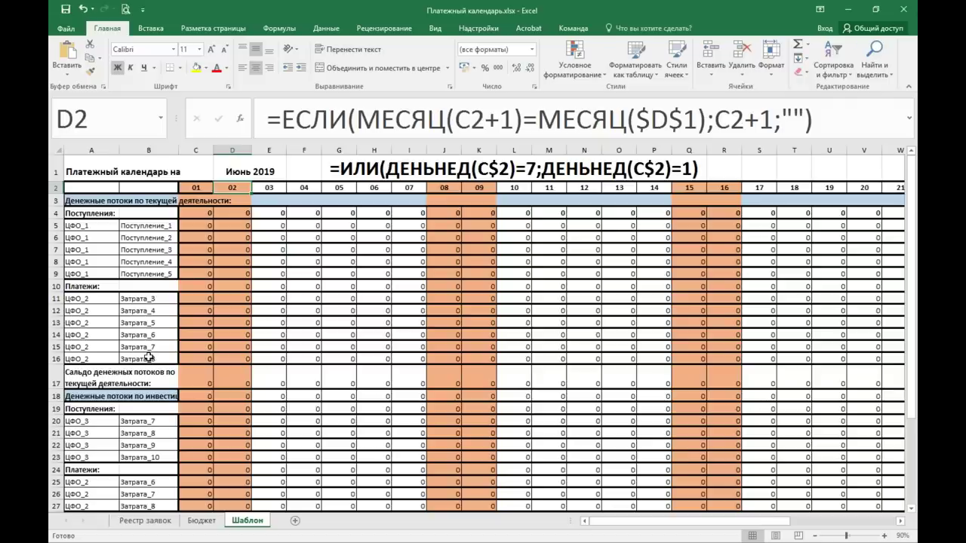
Step: Rename row 11's department to ЦФО_1 and its cost item to Затрата_1
left_click(116, 299)
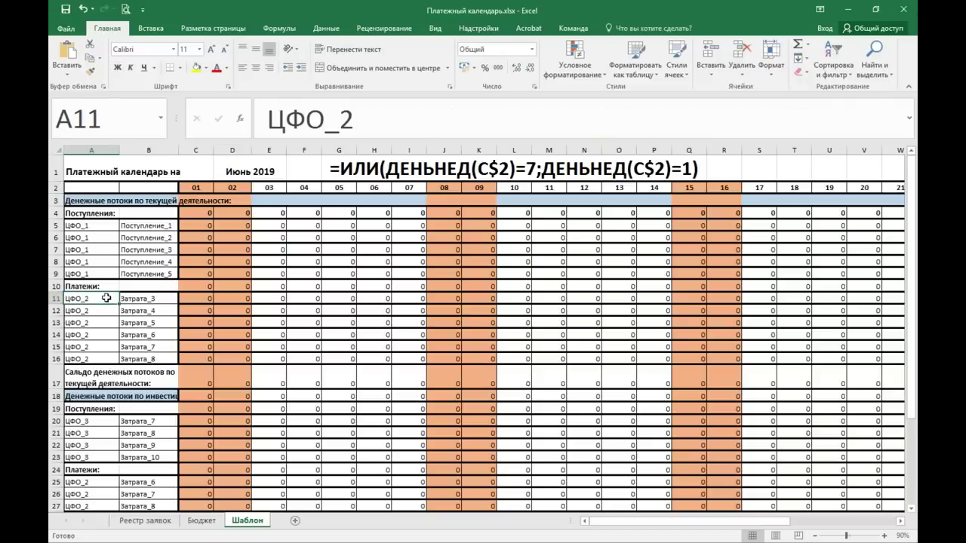
double_click(345, 119)
type("1")
left_click(155, 299)
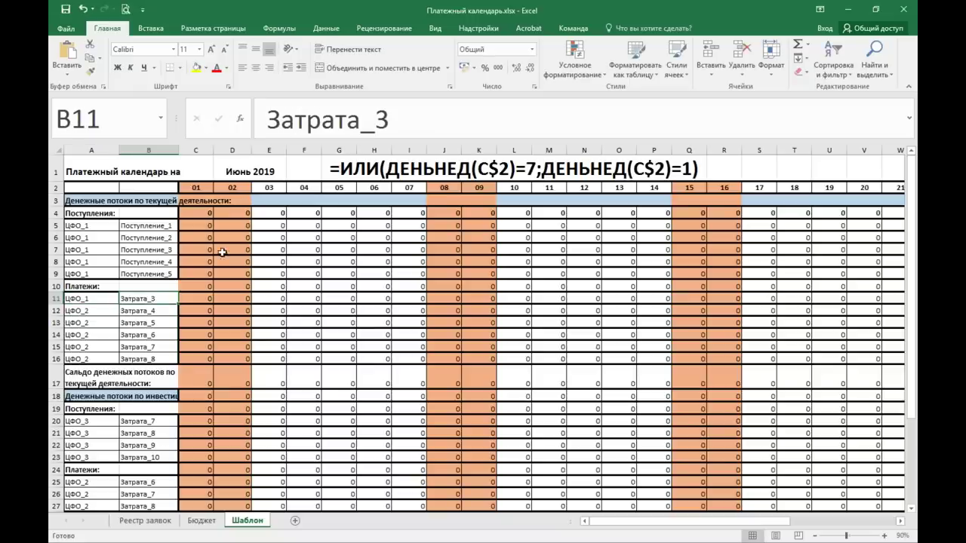
double_click(383, 119)
type("10")
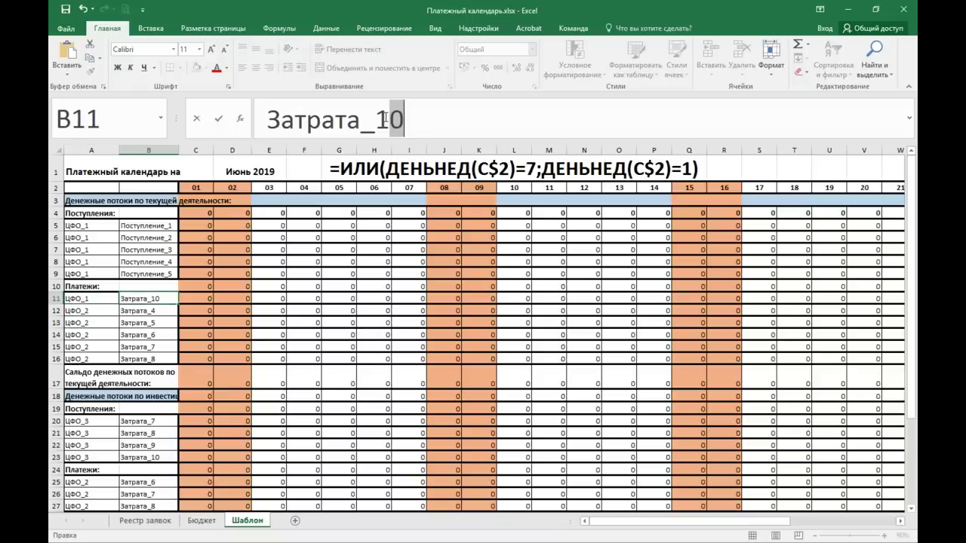
type("1")
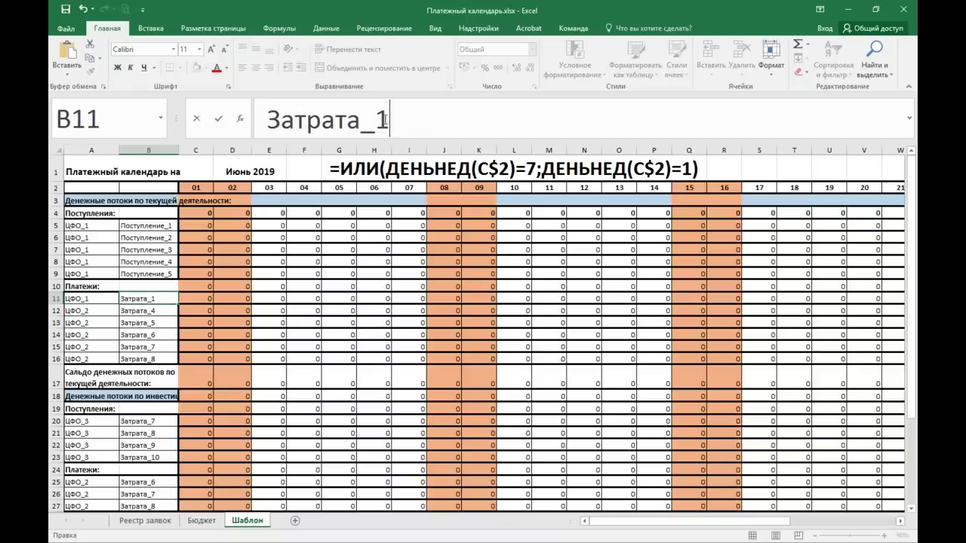
key("Return")
Step: Select C5 and enlarge the formula bar to show its full СУММЕСЛИМН formula
left_click_drag(665, 520, 732, 520)
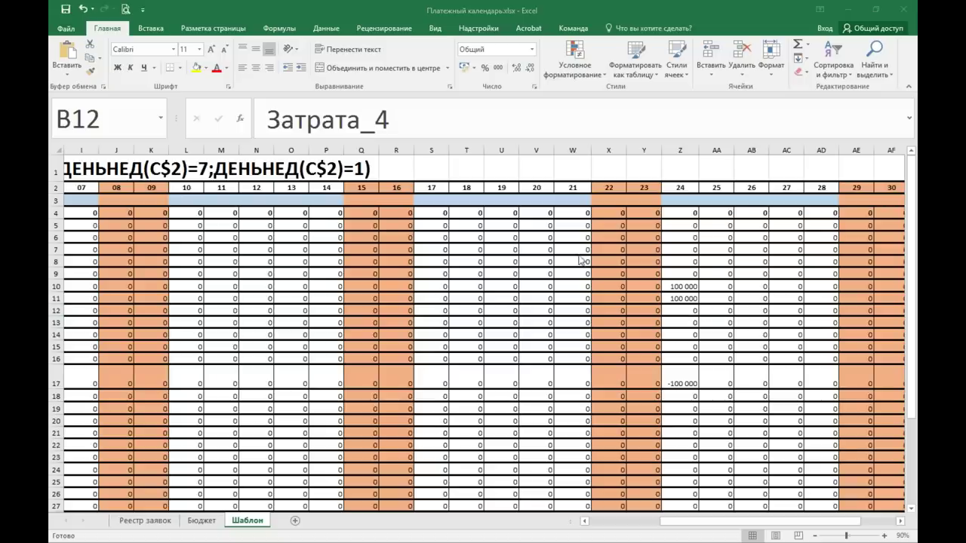
left_click_drag(756, 521, 685, 521)
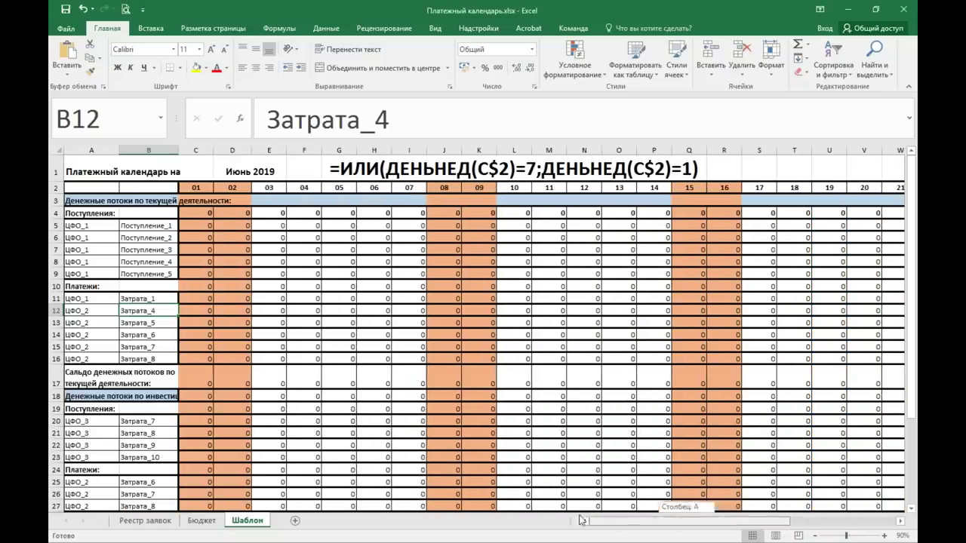
left_click(199, 225)
left_click_drag(498, 142, 489, 225)
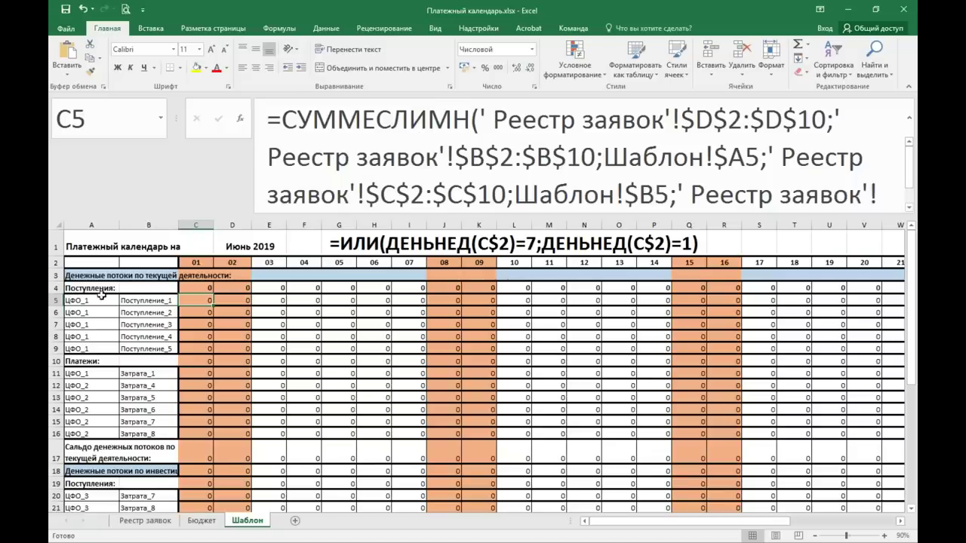
Step: Highlight the Шаблон!$A5 and Шаблон!$B5 criteria in C5's formula, then return to PowerPoint
left_click_drag(729, 157, 759, 157)
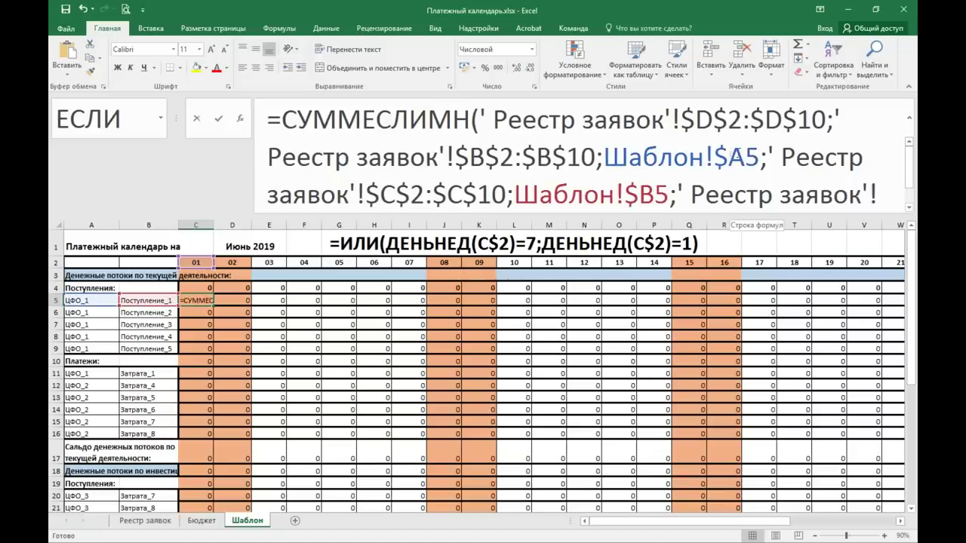
mouse_move(641, 194)
left_mouse_down()
mouse_move(653, 194)
mouse_move(660, 256)
left_mouse_up()
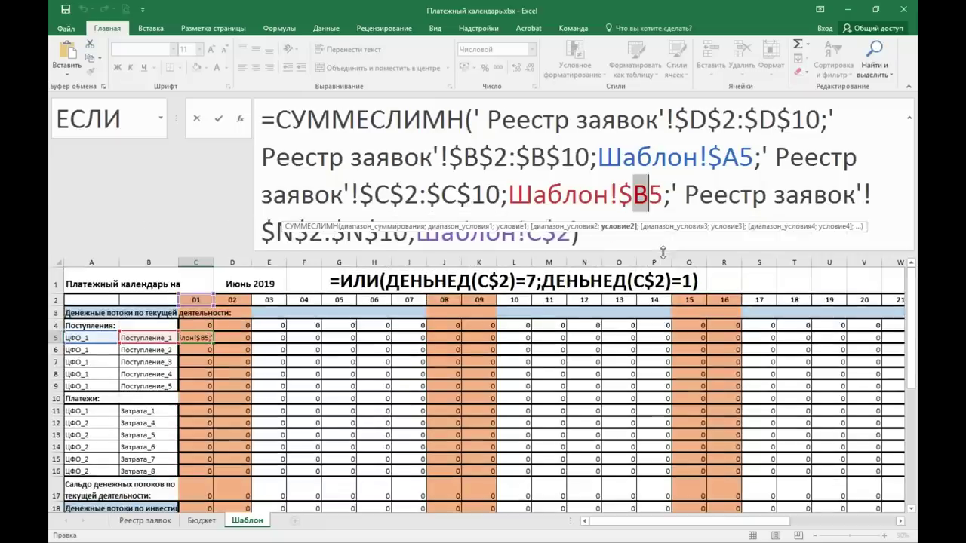
left_click(604, 240)
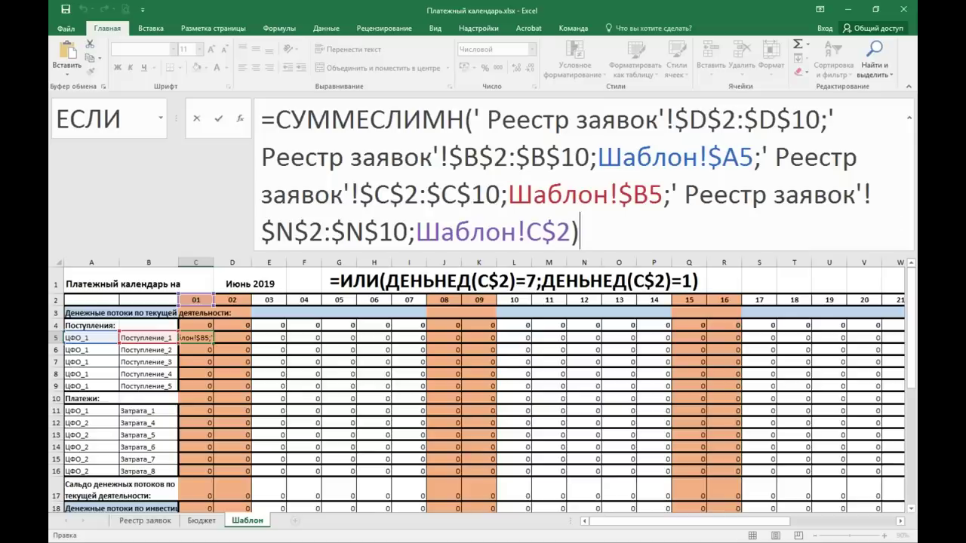
key("alt+Tab")
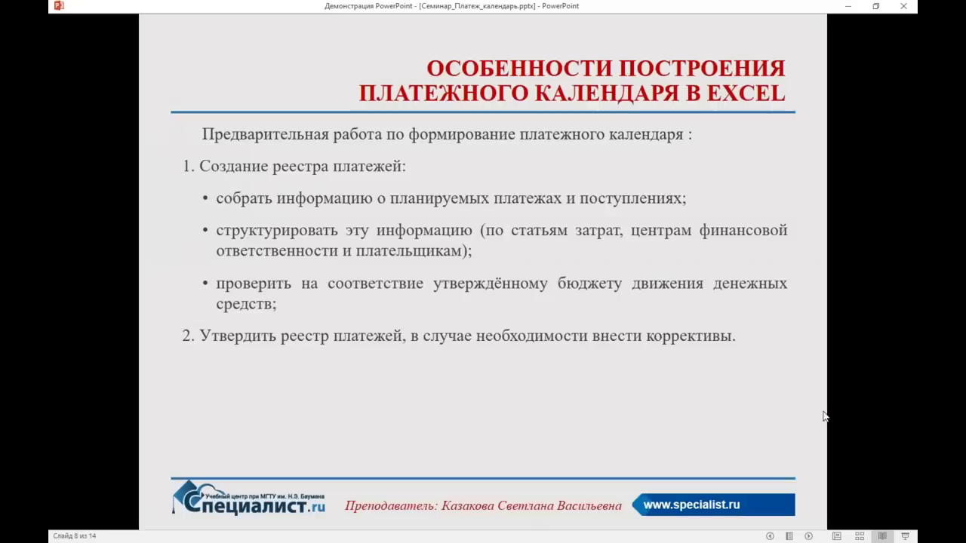
Step: Show slide 9's bullets on investment activity, interim cash balance and extra financing, then slide 10
left_click(656, 393)
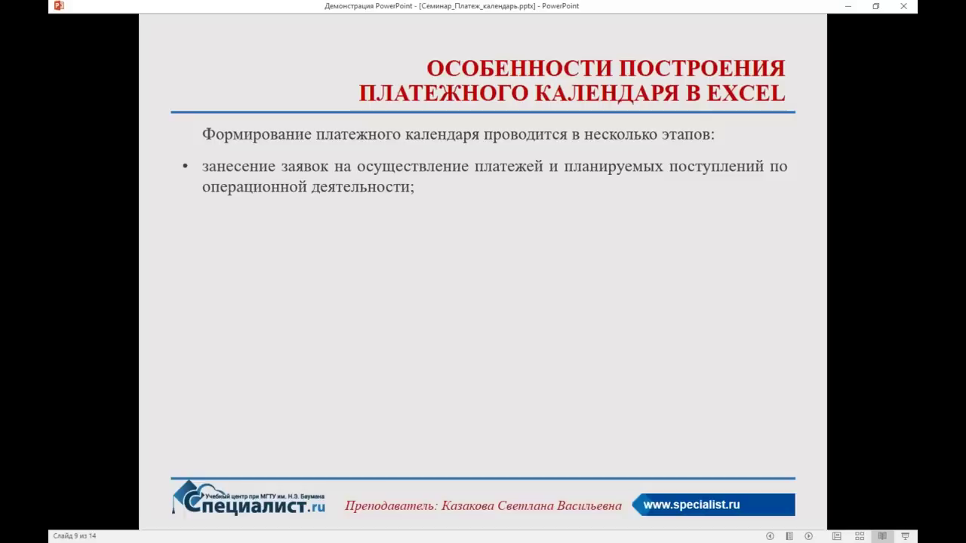
key("Right")
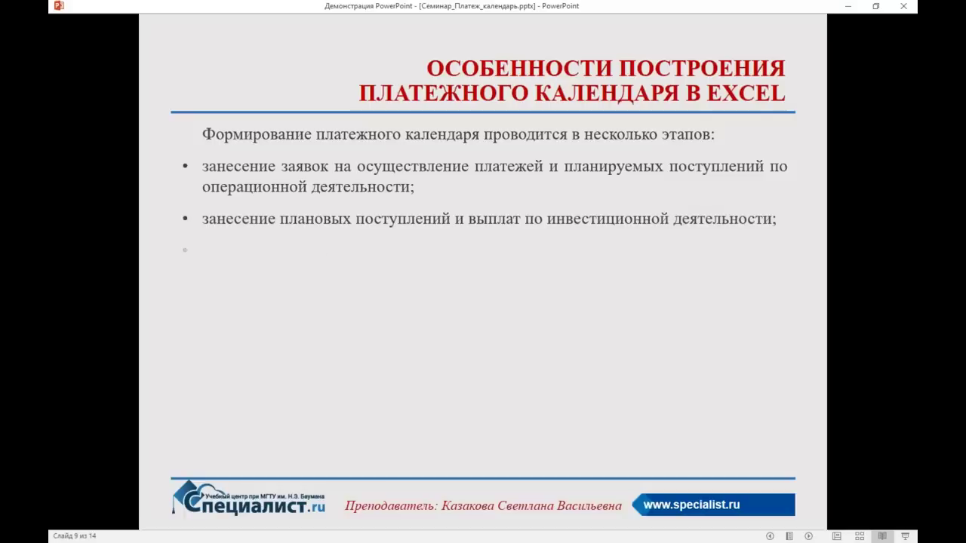
key("Right")
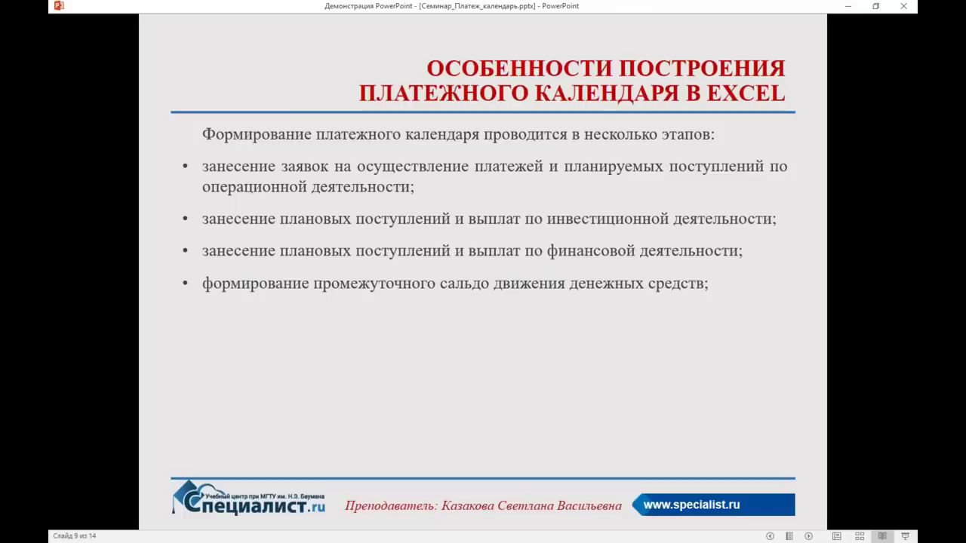
key("Right")
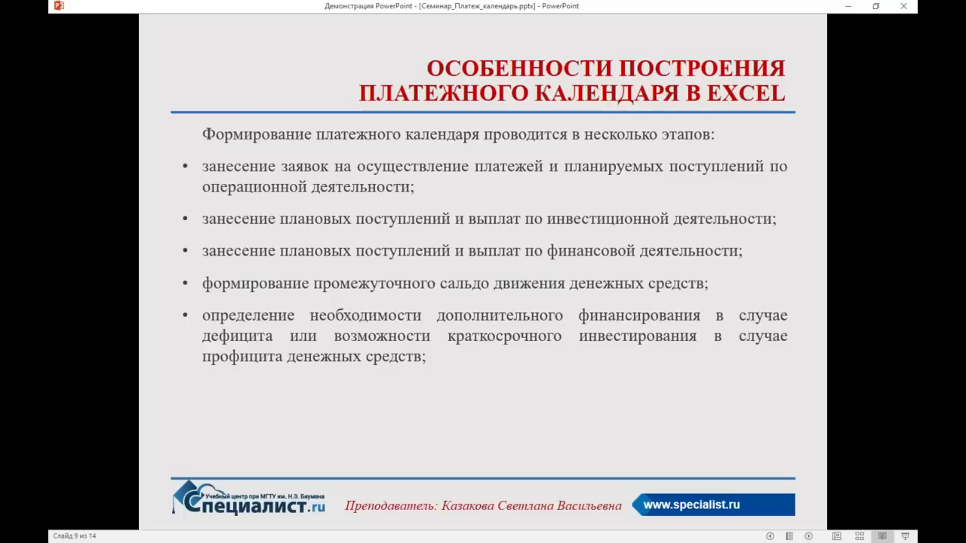
key("Right")
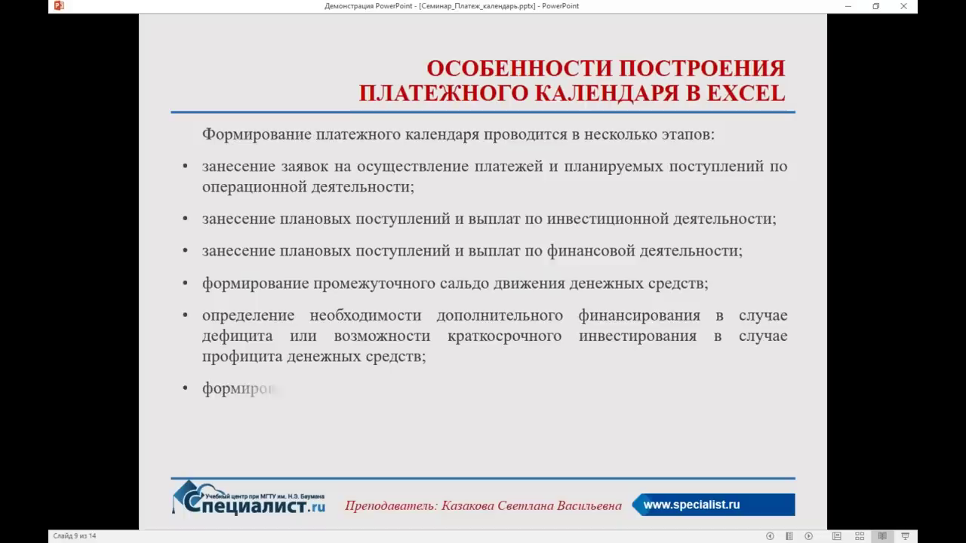
key("Right")
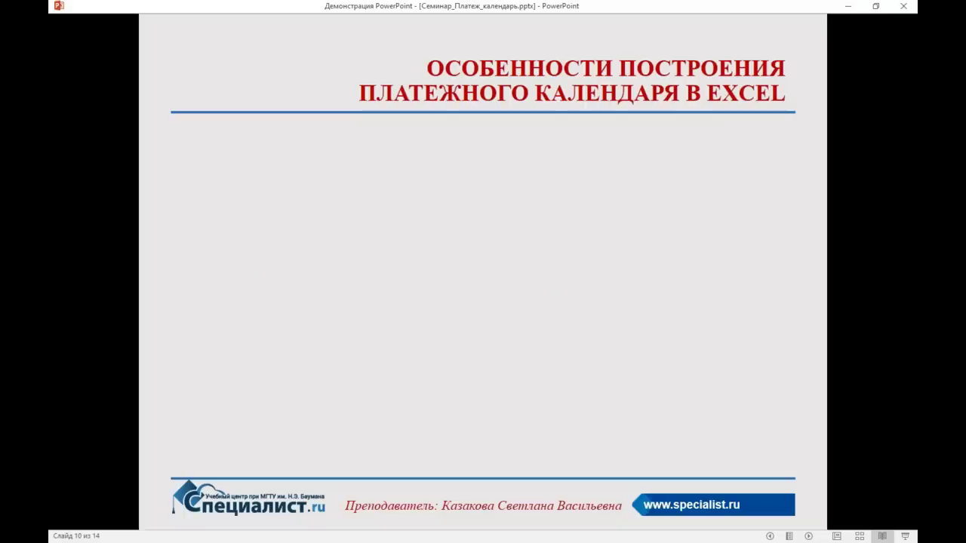
Step: Reveal slide 10's Совет advice, then move to slide 11 on building a payment calendar in Excel
key("Right")
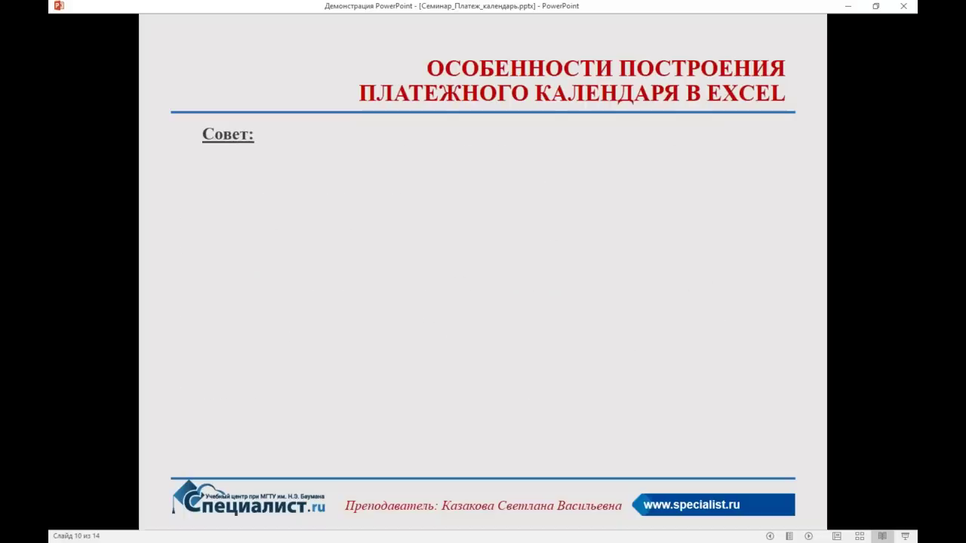
key("Right")
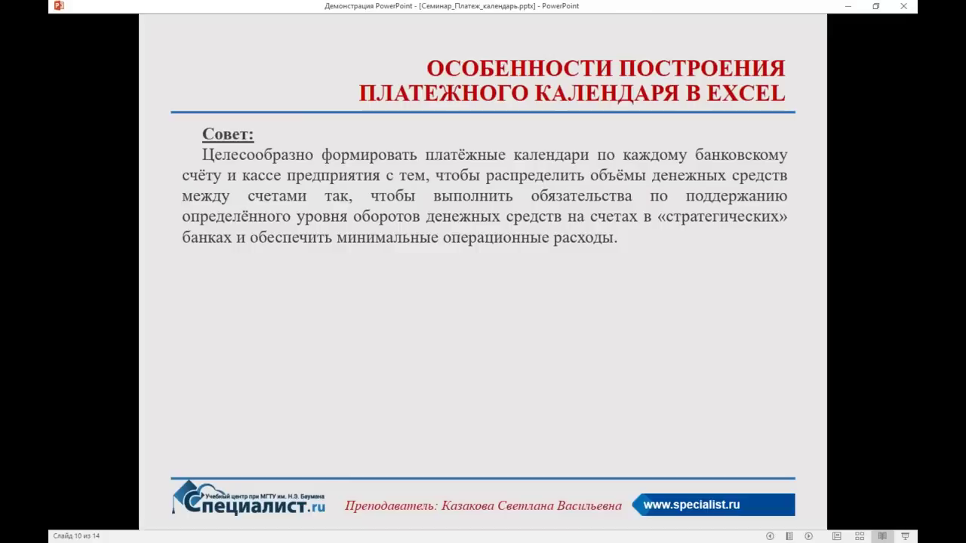
key("Right")
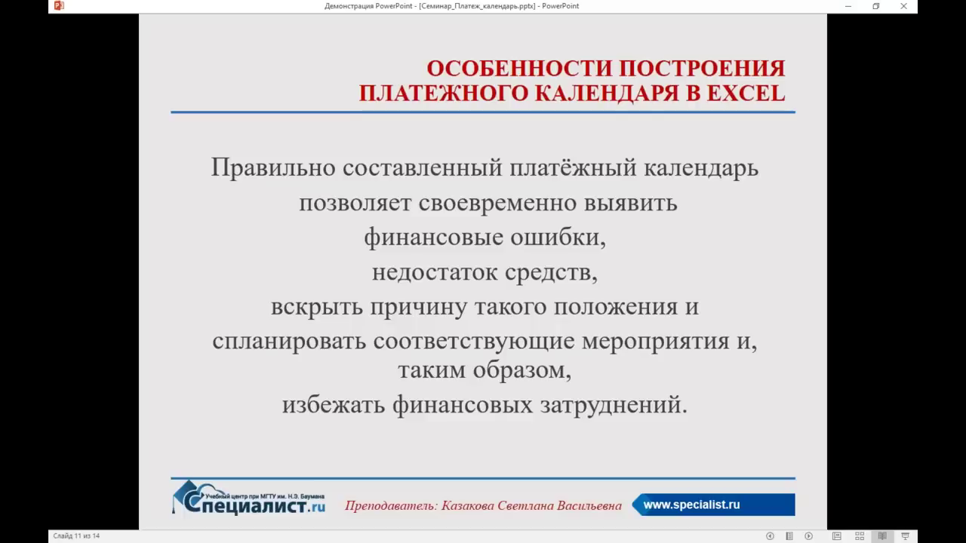
Step: Advance past slide 12's seminar takeaways to slide 13 and reveal its course guide diagram
key("Right")
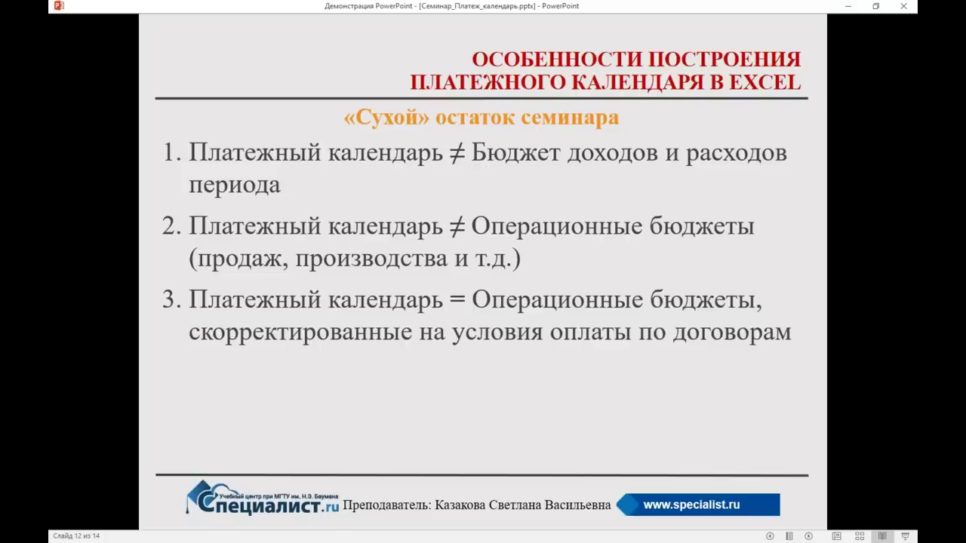
key("Right")
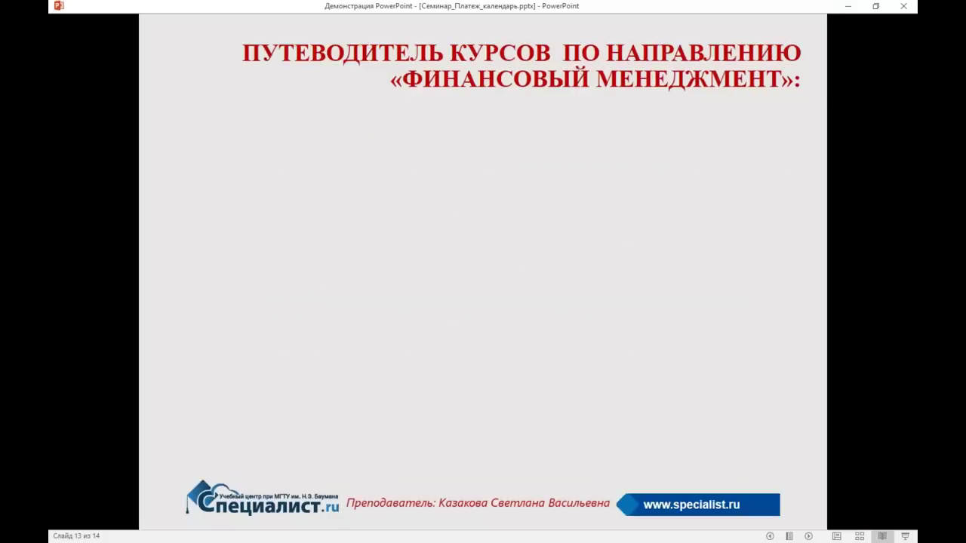
key("Right")
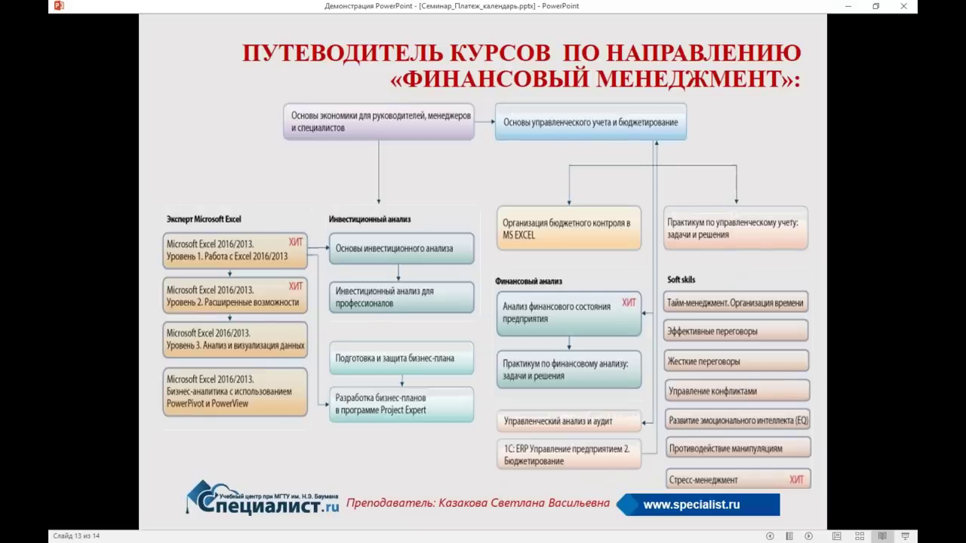
Step: Circle the budgeting and MS Excel budget-control courses, add the payment calendar label, then switch to Chrome
key("Right")
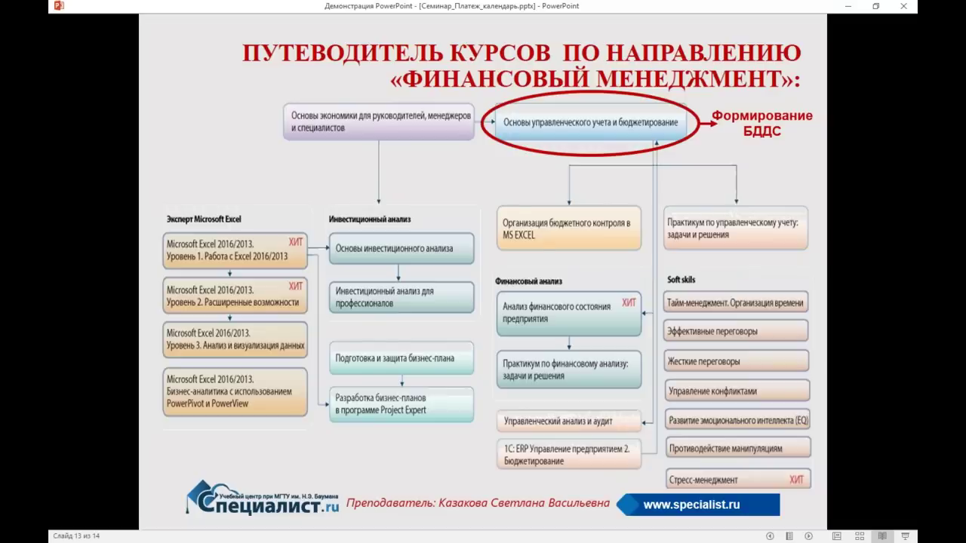
key("Right")
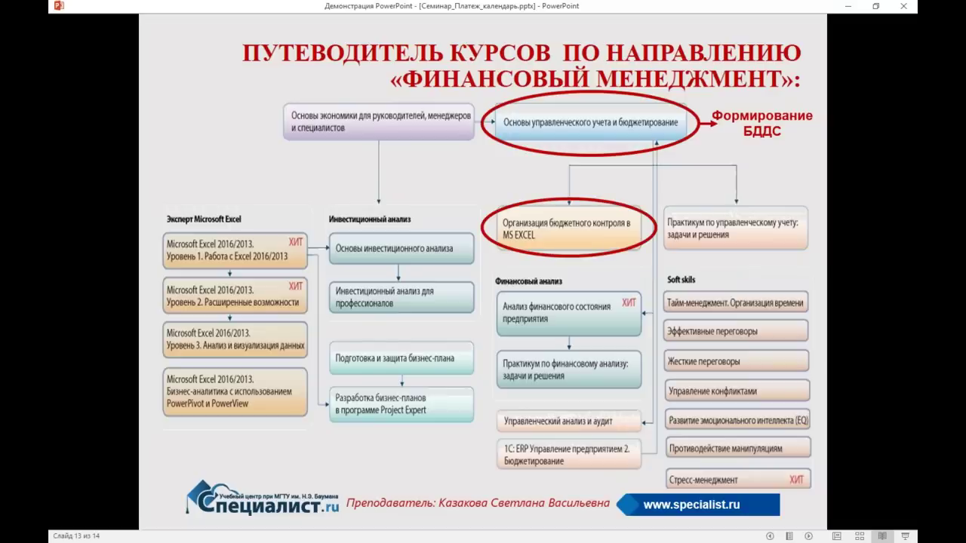
key("Right")
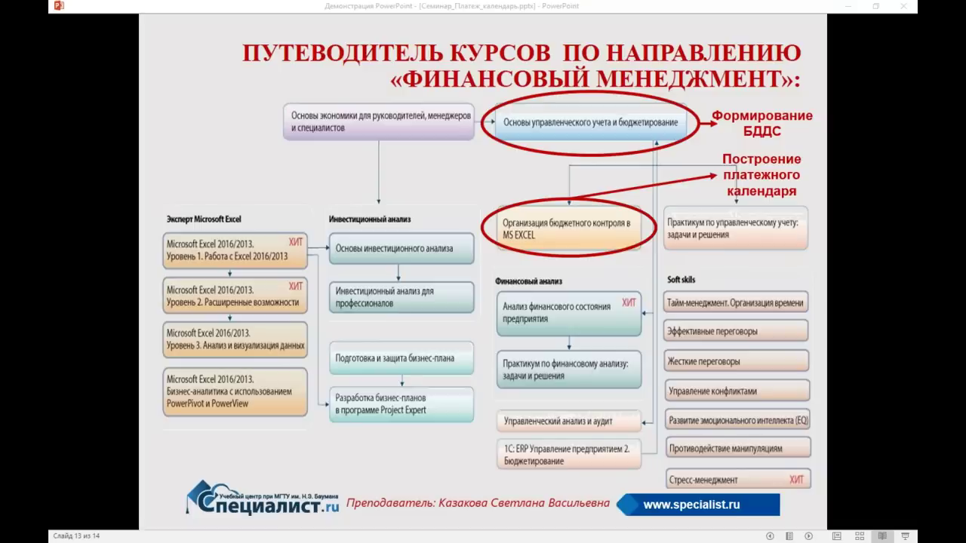
key("alt+Tab")
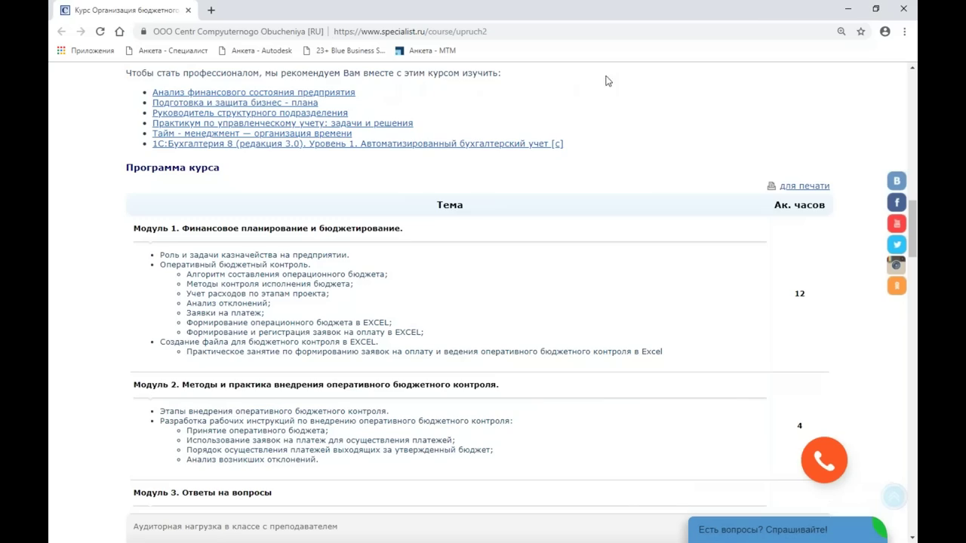
Step: Skim the specialist.ru budget-control course page and select the site's course search box
scroll(578, 305, "down", 1)
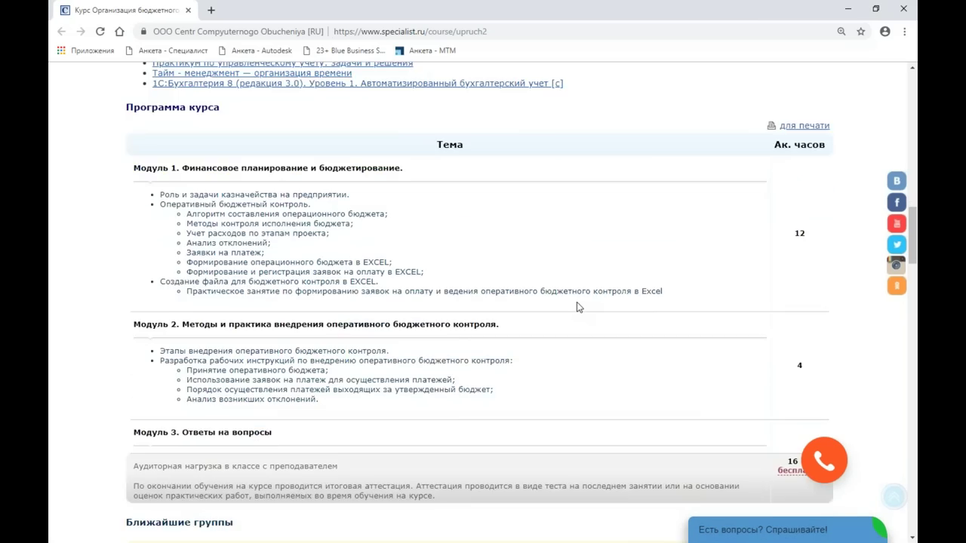
scroll(577, 306, "up", 5)
scroll(578, 305, "up", 10)
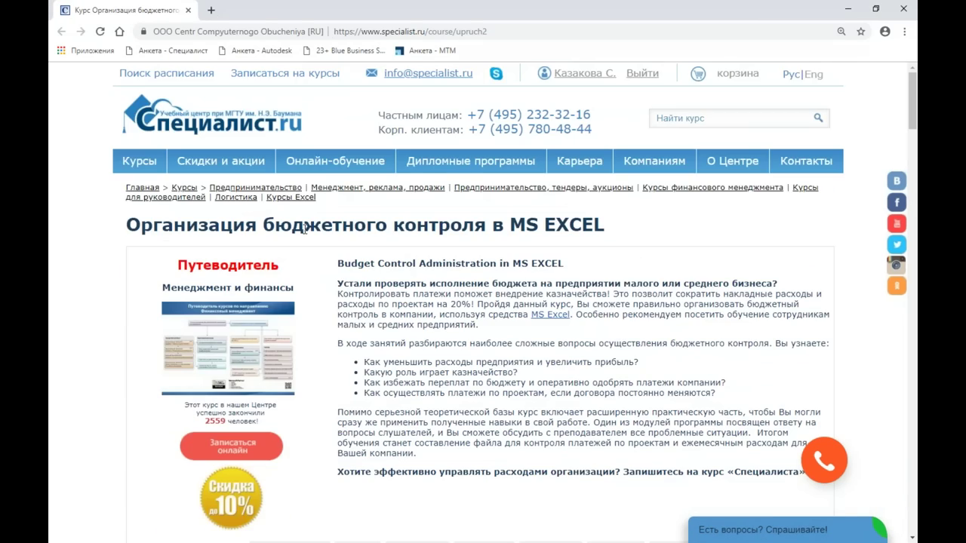
scroll(613, 302, "down", 4)
scroll(613, 302, "down", 5)
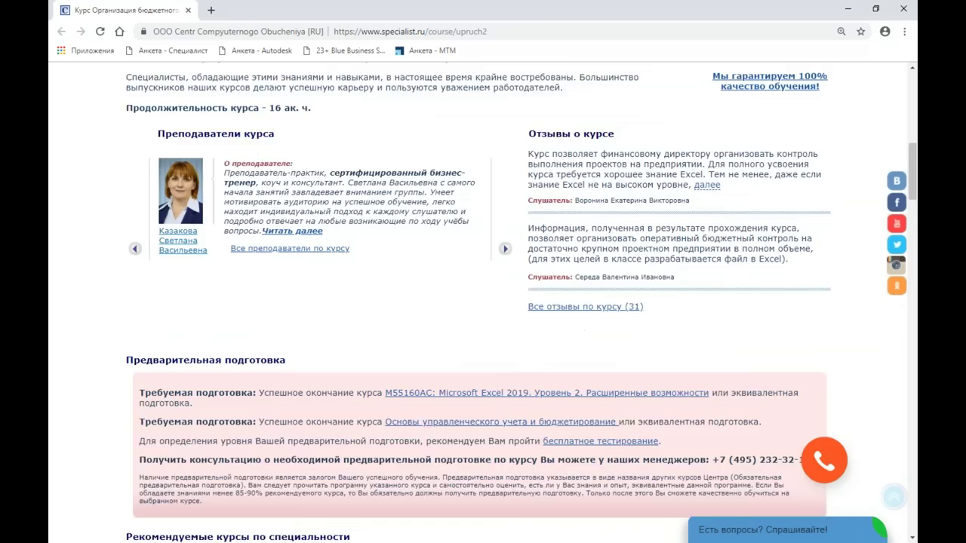
scroll(613, 303, "down", 5)
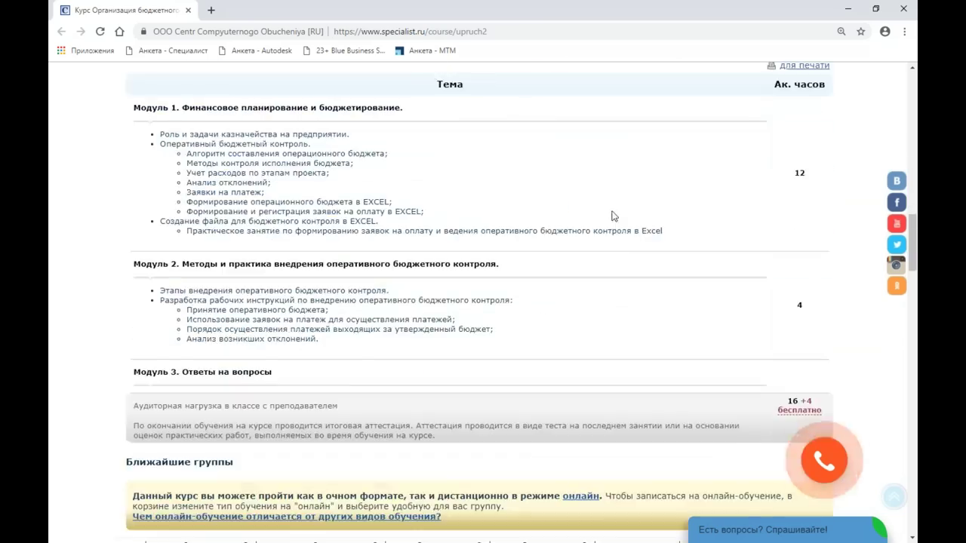
scroll(615, 219, "up", 5)
scroll(614, 218, "up", 5)
scroll(613, 279, "up", 4)
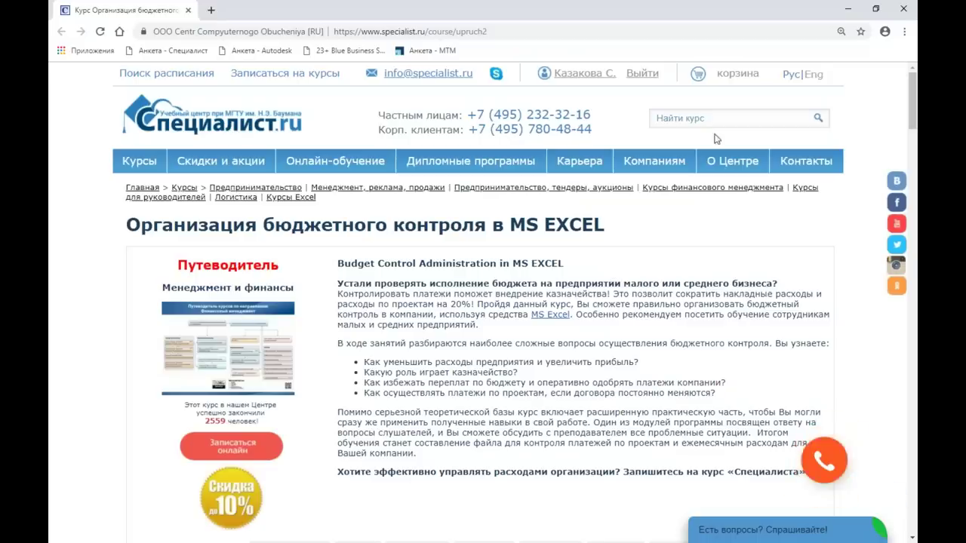
left_click(676, 121)
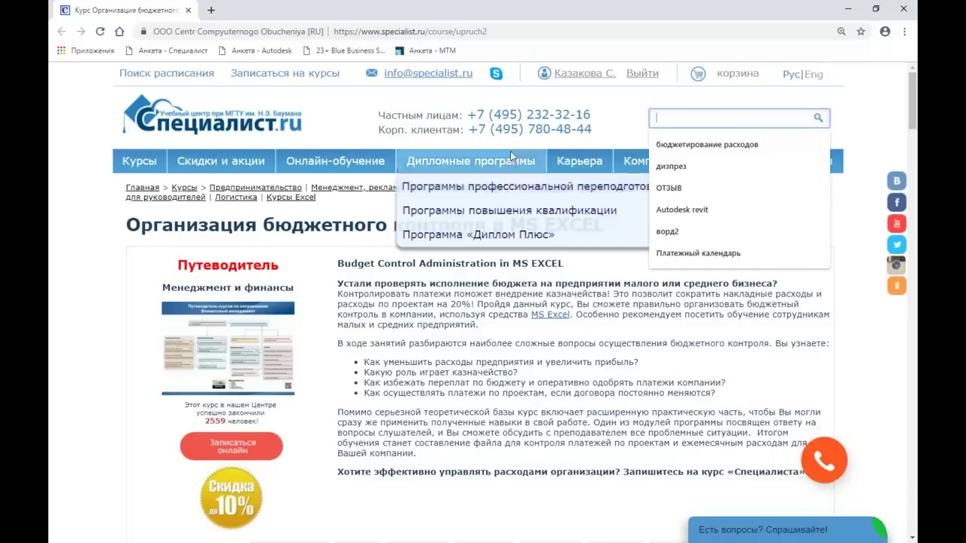
Step: Bring the «Ближайшие группы» schedule into view, with groups starting 18.03.2019
scroll(613, 178, "down", 5)
scroll(613, 178, "down", 5)
scroll(612, 178, "down", 5)
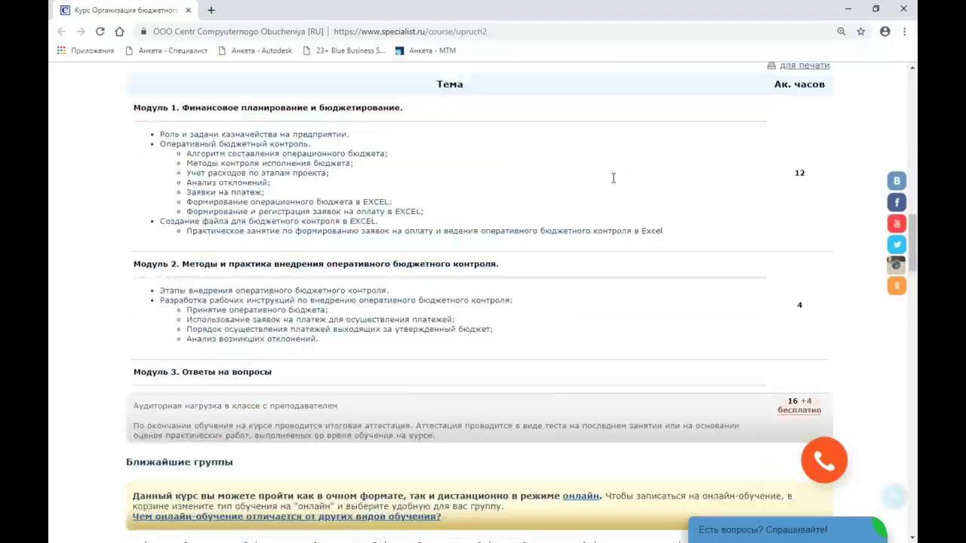
scroll(612, 178, "down", 5)
scroll(607, 184, "down", 1)
scroll(608, 184, "up", 1)
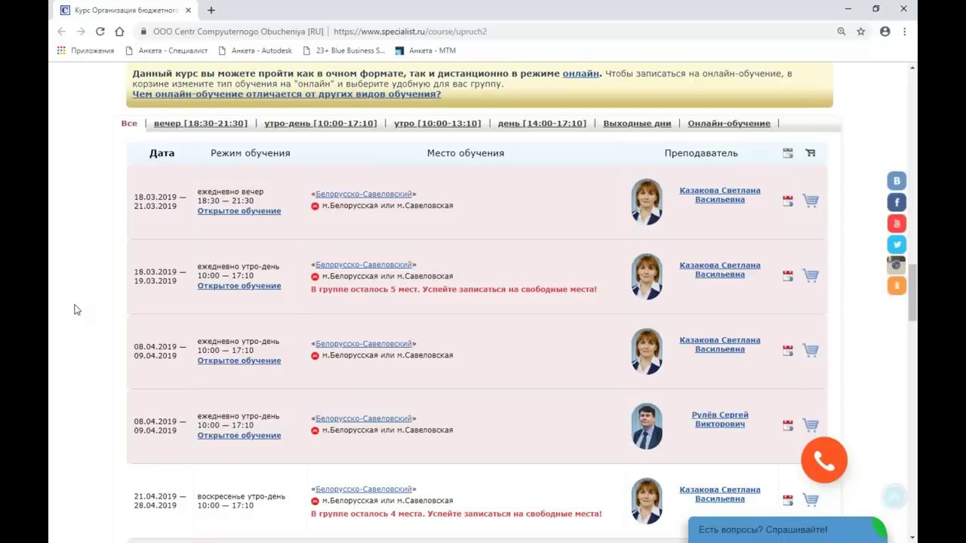
Step: Look through the later group dates in the schedule, then close Chrome to return to slide 13
scroll(483, 302, "down", 4)
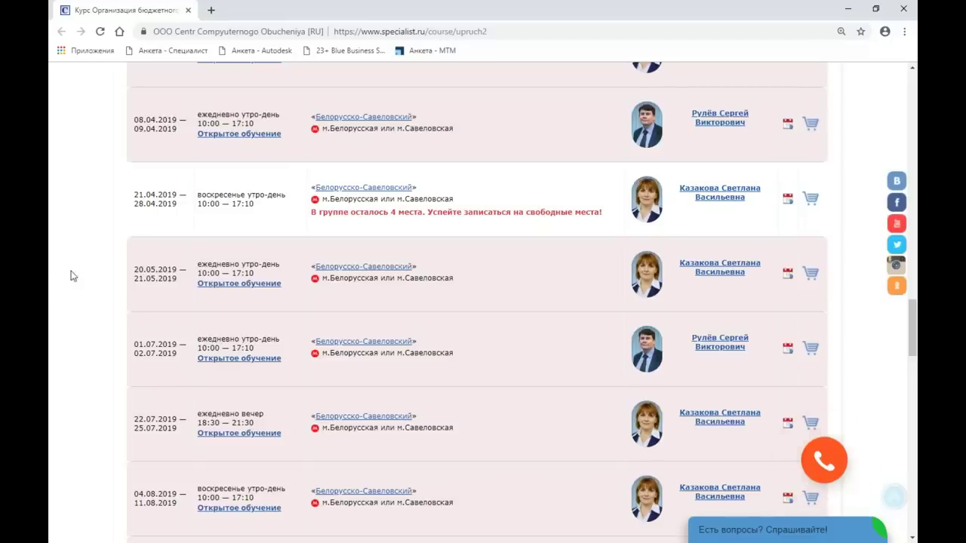
scroll(195, 265, "down", 4)
scroll(194, 268, "down", 2)
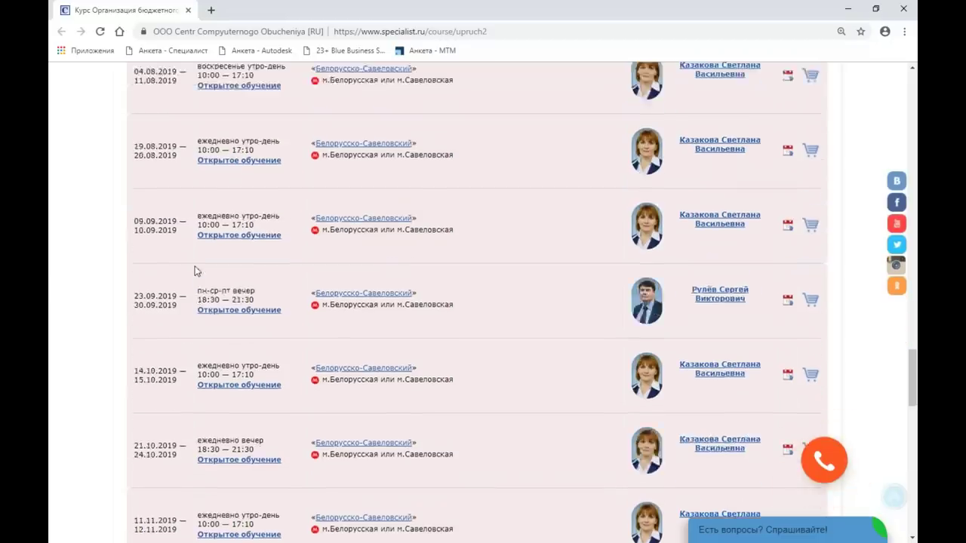
scroll(195, 268, "down", 2)
scroll(194, 265, "up", 4)
scroll(195, 266, "up", 10)
scroll(195, 266, "up", 10)
scroll(194, 266, "up", 2)
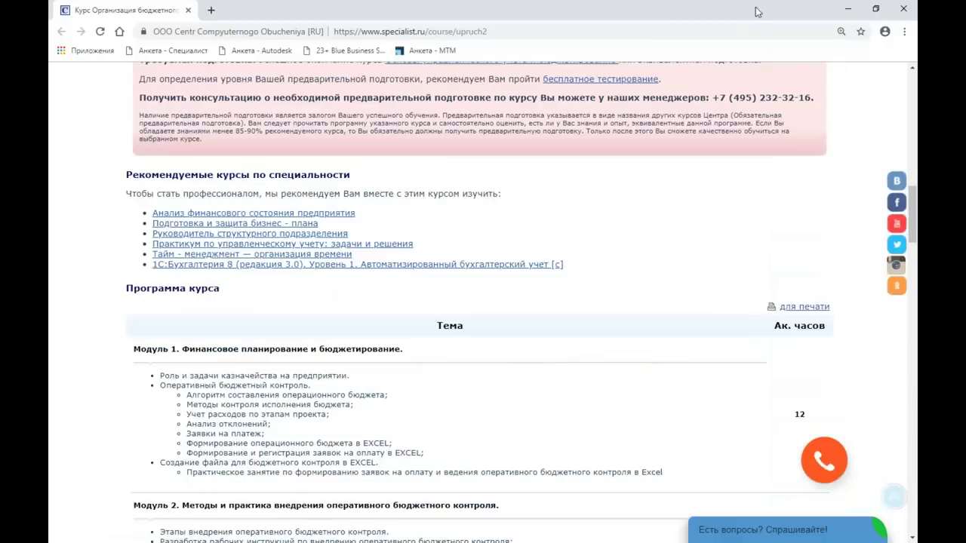
left_click(904, 9)
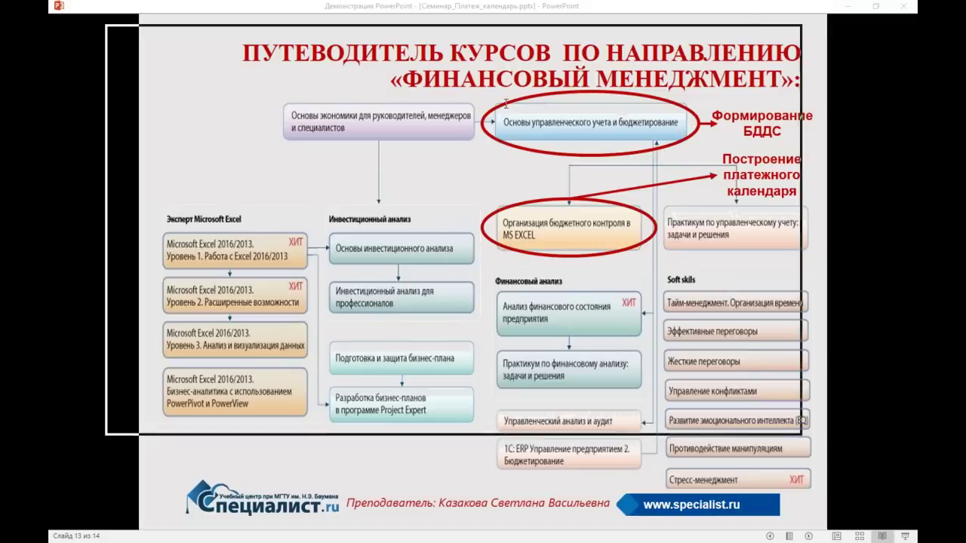
Step: Scroll the management accounting course page to its group schedule, close Chrome and end the slideshow
scroll(684, 317, "down", 5)
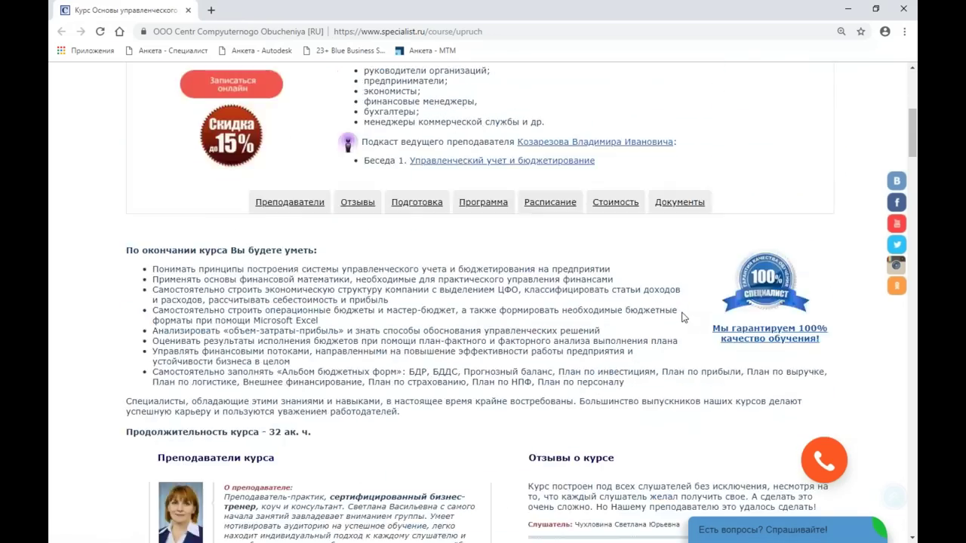
scroll(683, 317, "down", 8)
scroll(682, 316, "down", 3)
scroll(681, 316, "down", 5)
scroll(681, 316, "down", 5)
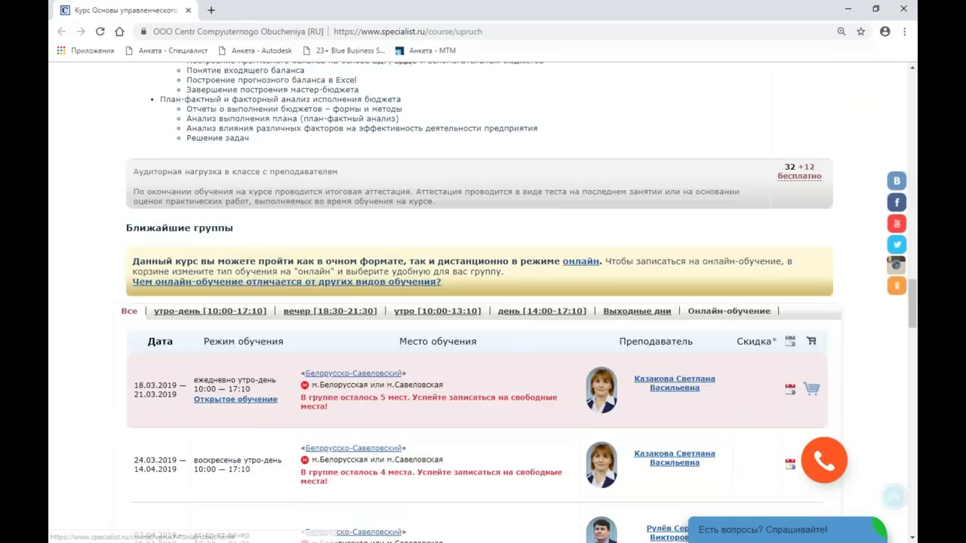
scroll(681, 316, "down", 3)
scroll(681, 316, "up", 1)
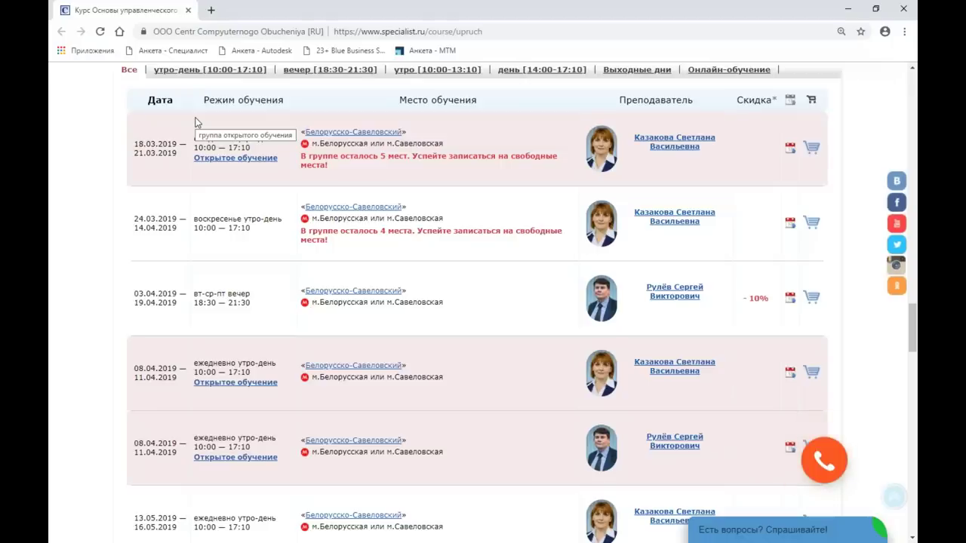
left_click(903, 9)
left_click(578, 301)
Step: Exit the slideshow and display slide 14 with the Центр «Специалист» contact details
left_click(575, 302)
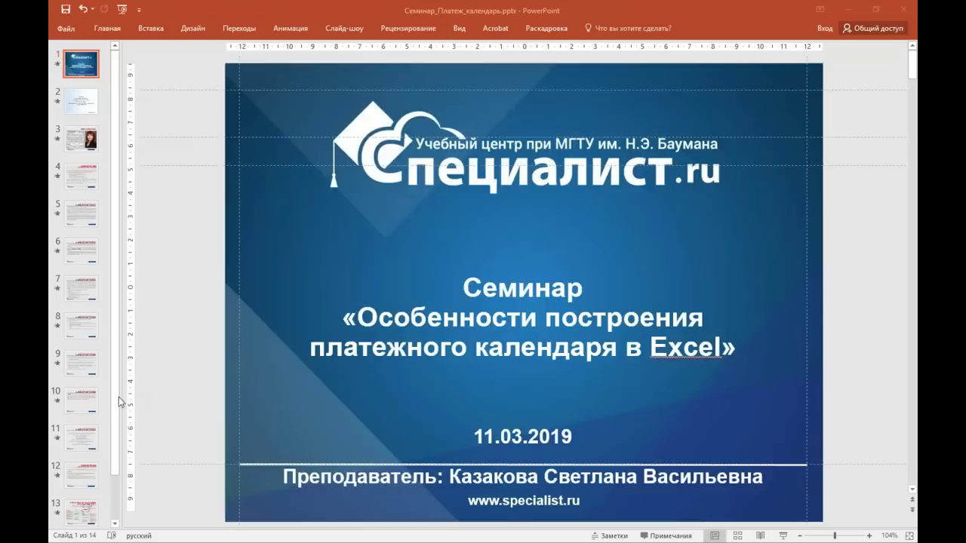
scroll(114, 485, "down", 2)
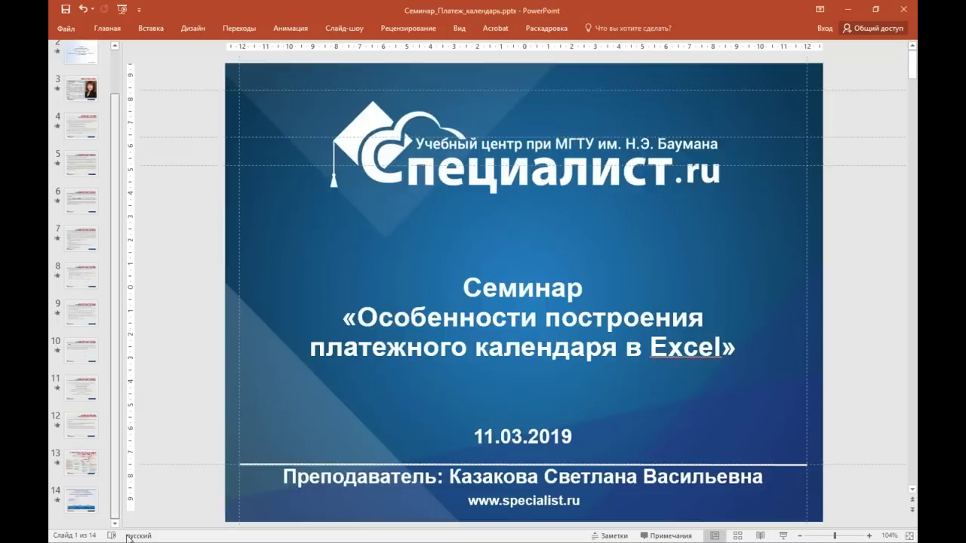
left_click(80, 499)
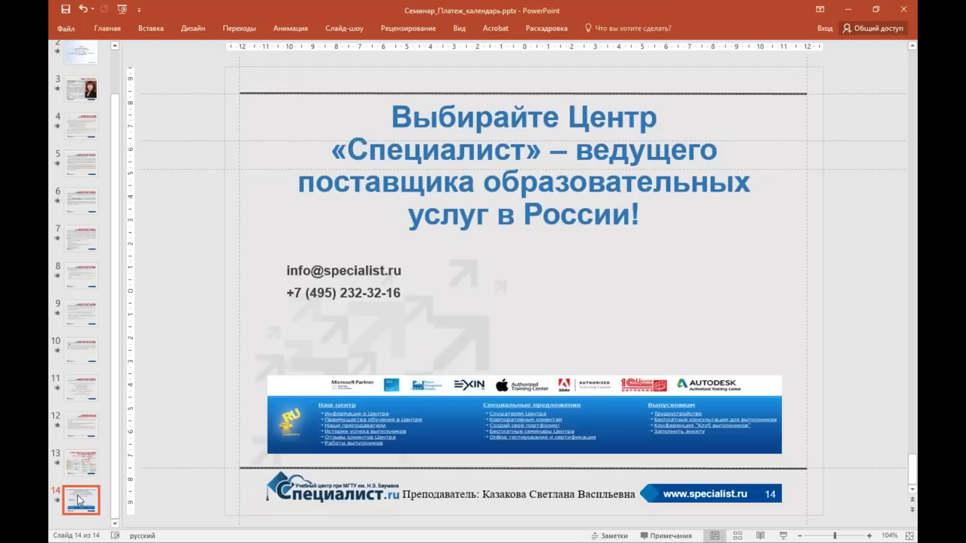
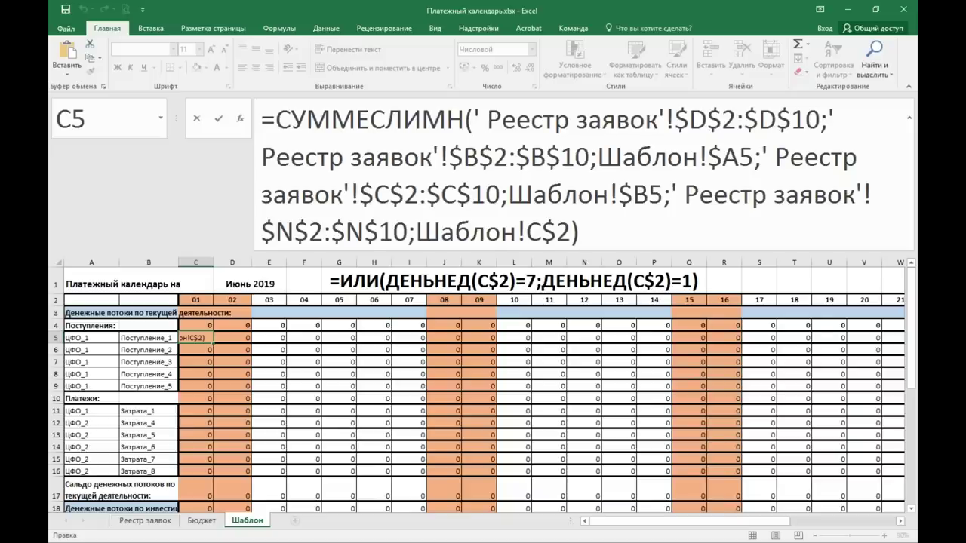
Step: Minimize the Excel payment calendar workbook to show PowerPoint's closing slide 14
left_click(847, 9)
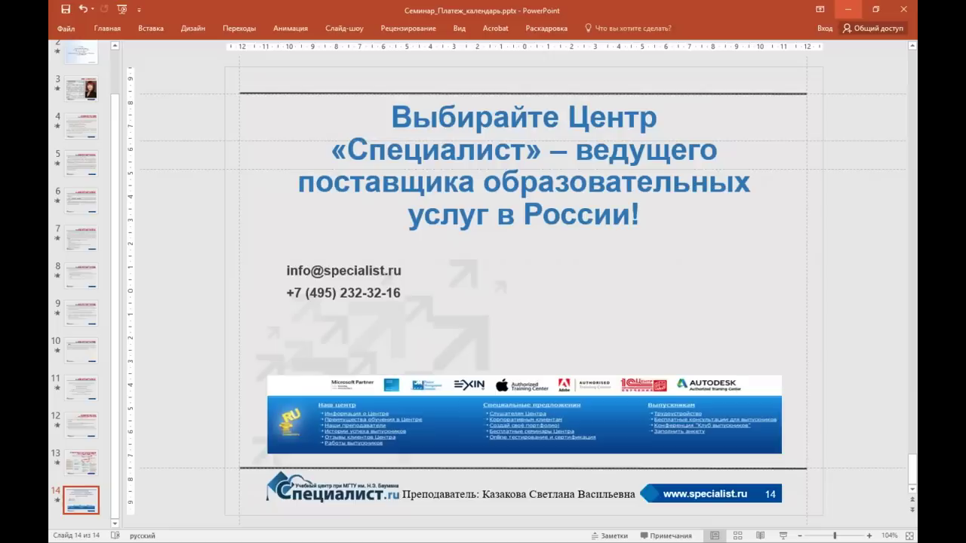